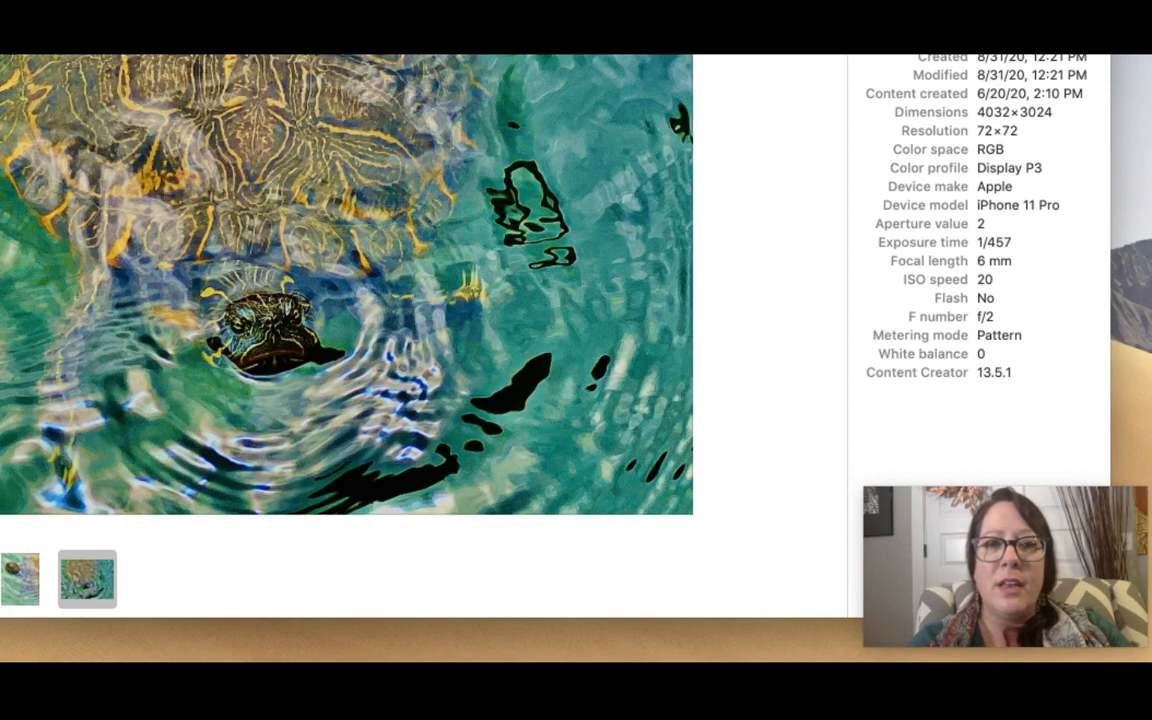
- Browse the photos in the Turtles folder and return to the selected image IMG_0406.JPG
{"action": "left_click", "coordinate": [20, 578]}
{"action": "key", "text": "Left"}
{"action": "key", "text": "Left"}
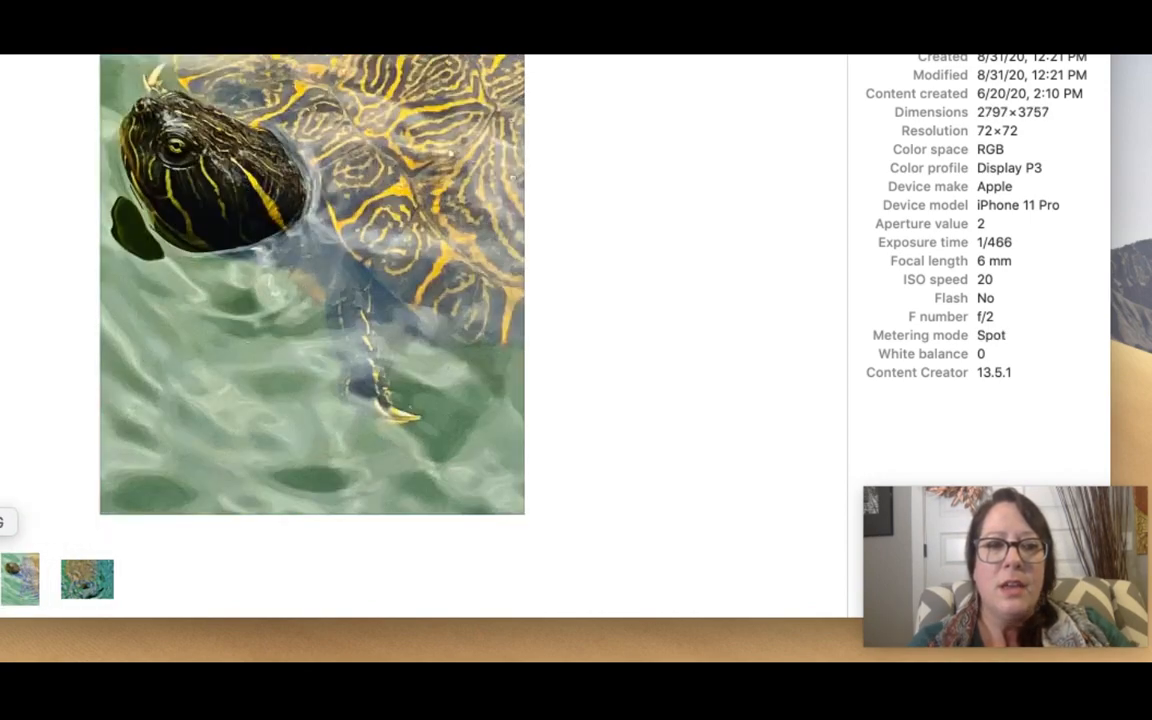
{"action": "key", "text": "Right"}
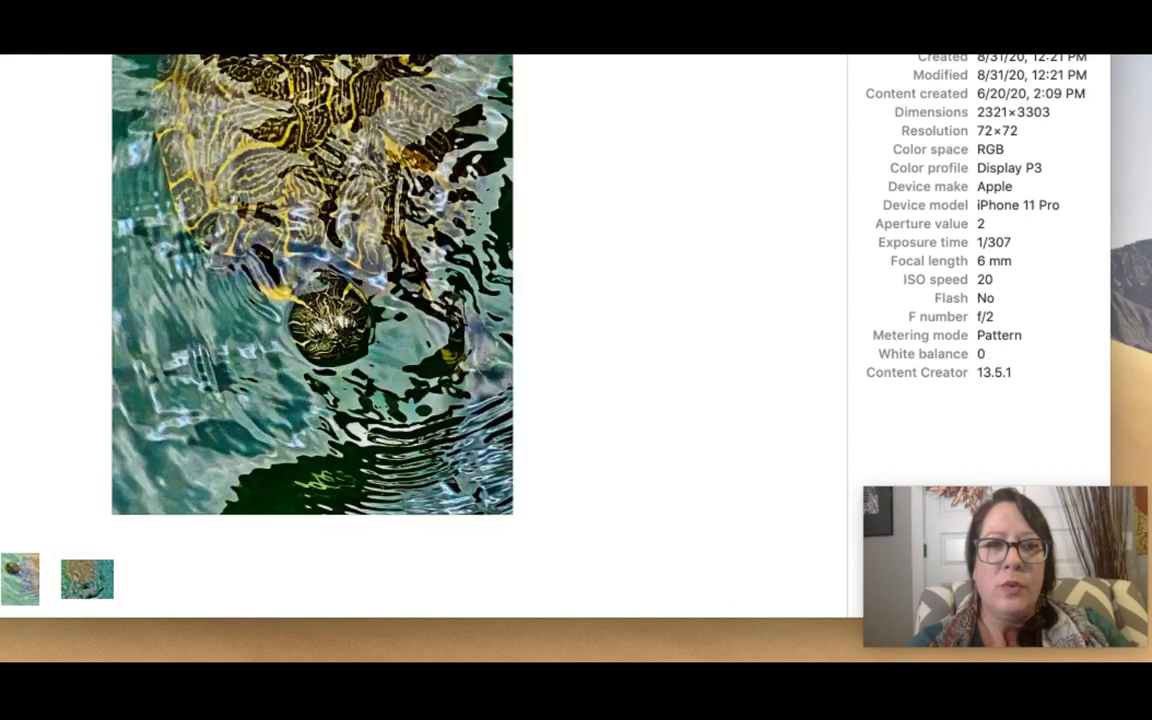
{"action": "left_click", "coordinate": [70, 585]}
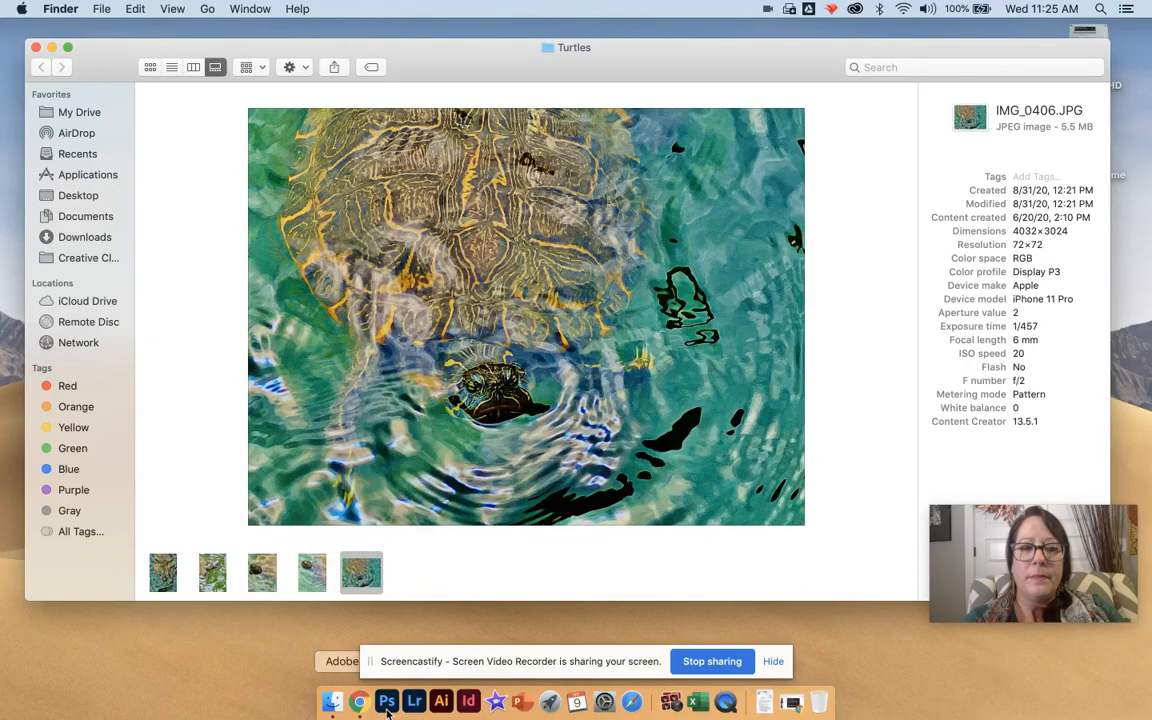
- Open Adobe Photoshop and start setting up a new document
{"action": "right_click", "coordinate": [387, 708]}
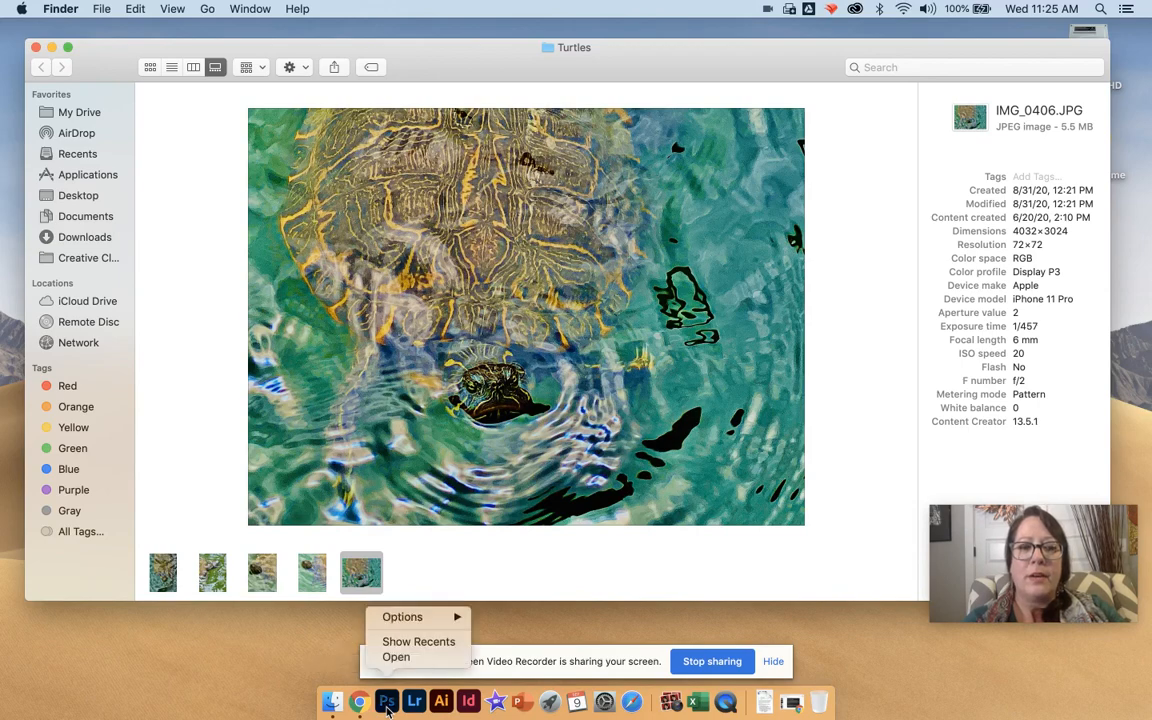
{"action": "left_click", "coordinate": [394, 656]}
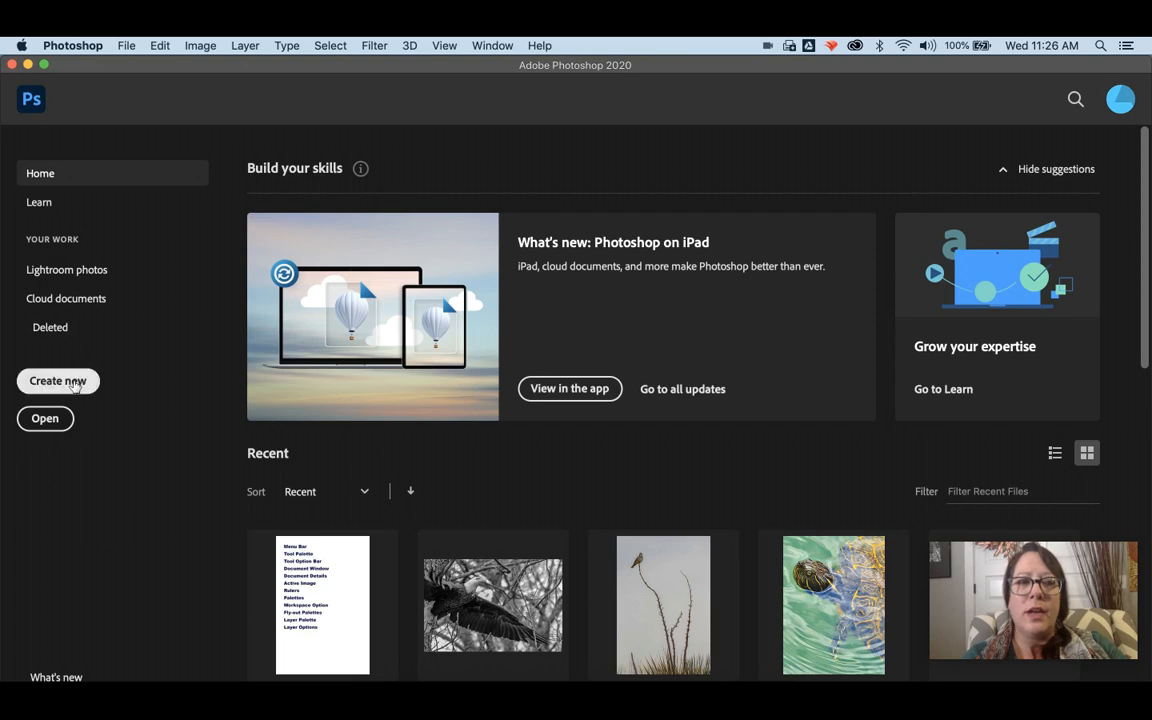
{"action": "left_click", "coordinate": [76, 383]}
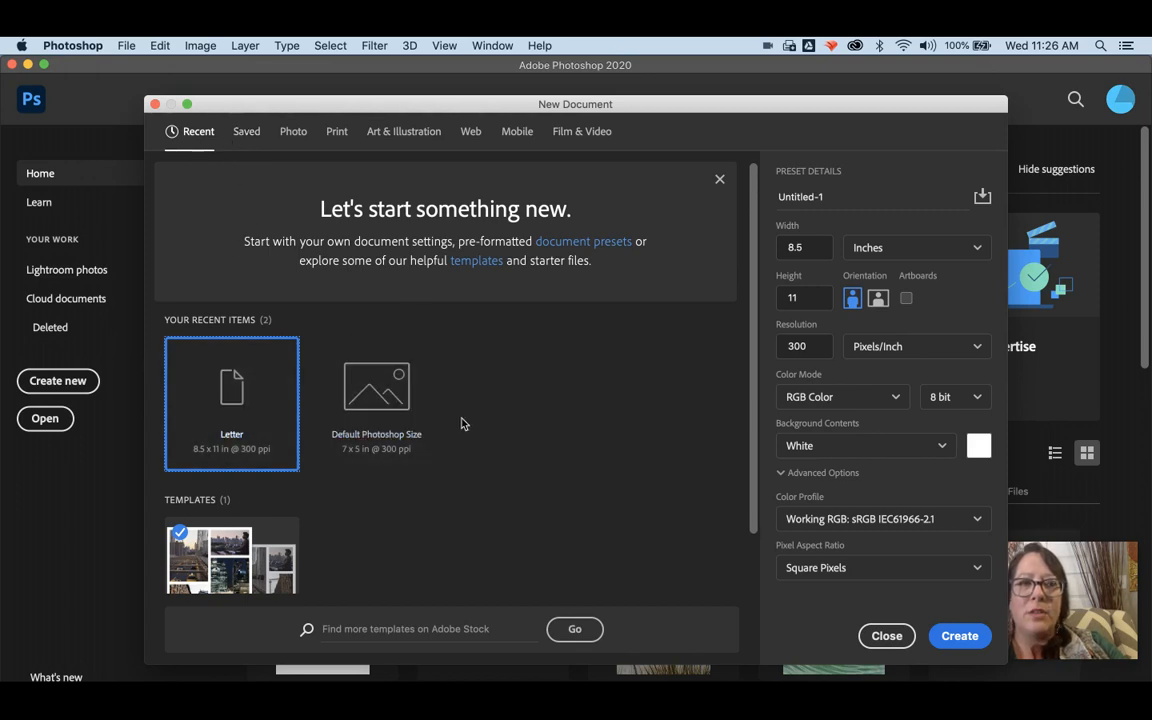
- Create a Letter print document in landscape orientation, 11 by 8.5 inches at 300 pixels/inch, with CMYK Color mode
{"action": "left_click", "coordinate": [252, 134]}
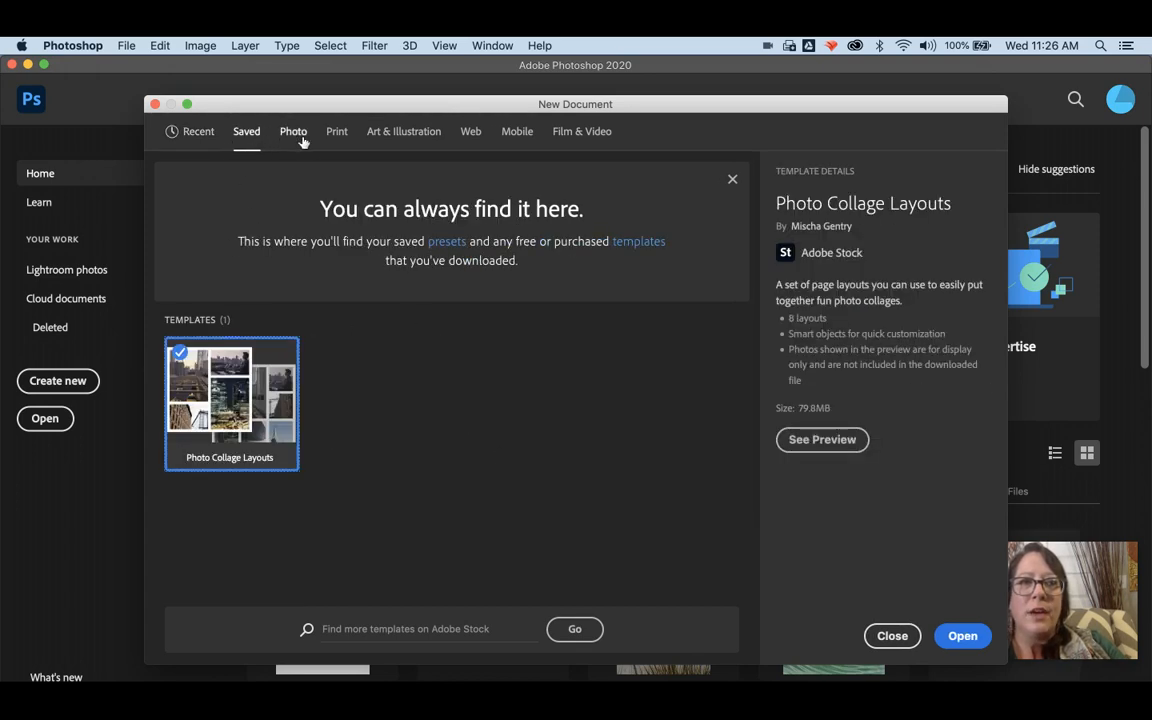
{"action": "left_click", "coordinate": [298, 140]}
{"action": "left_click", "coordinate": [331, 135]}
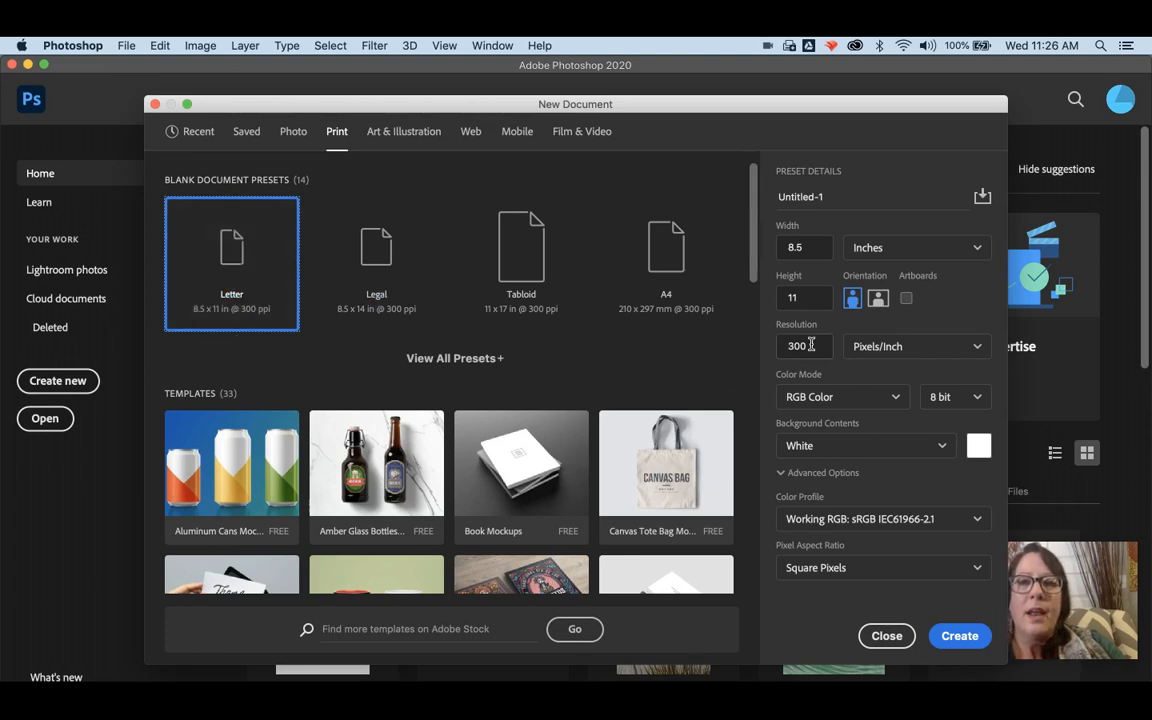
{"action": "left_click", "coordinate": [876, 300]}
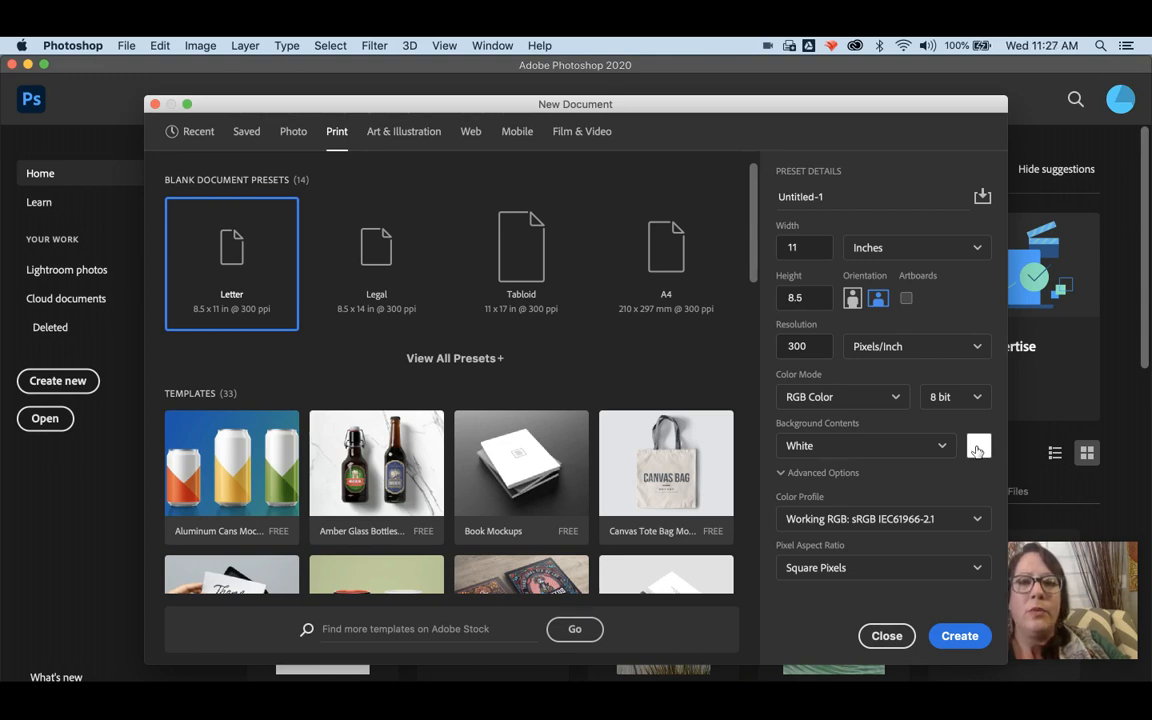
{"action": "left_click", "coordinate": [834, 396]}
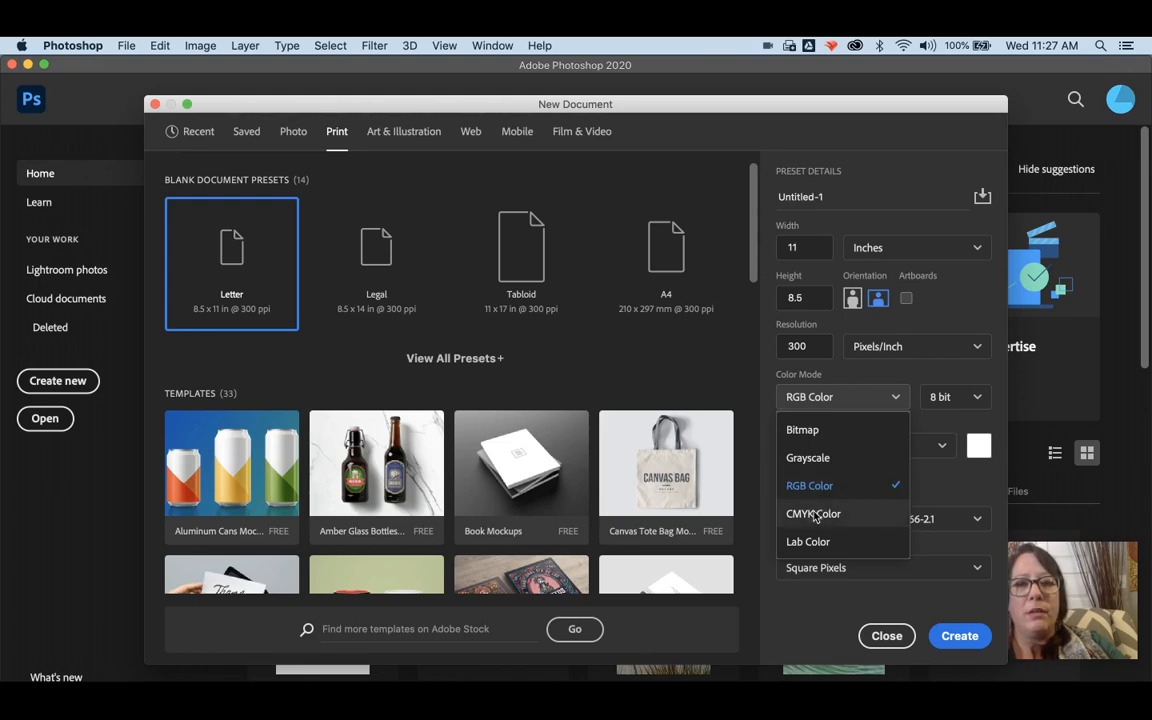
{"action": "left_click", "coordinate": [813, 513]}
{"action": "left_click", "coordinate": [959, 636]}
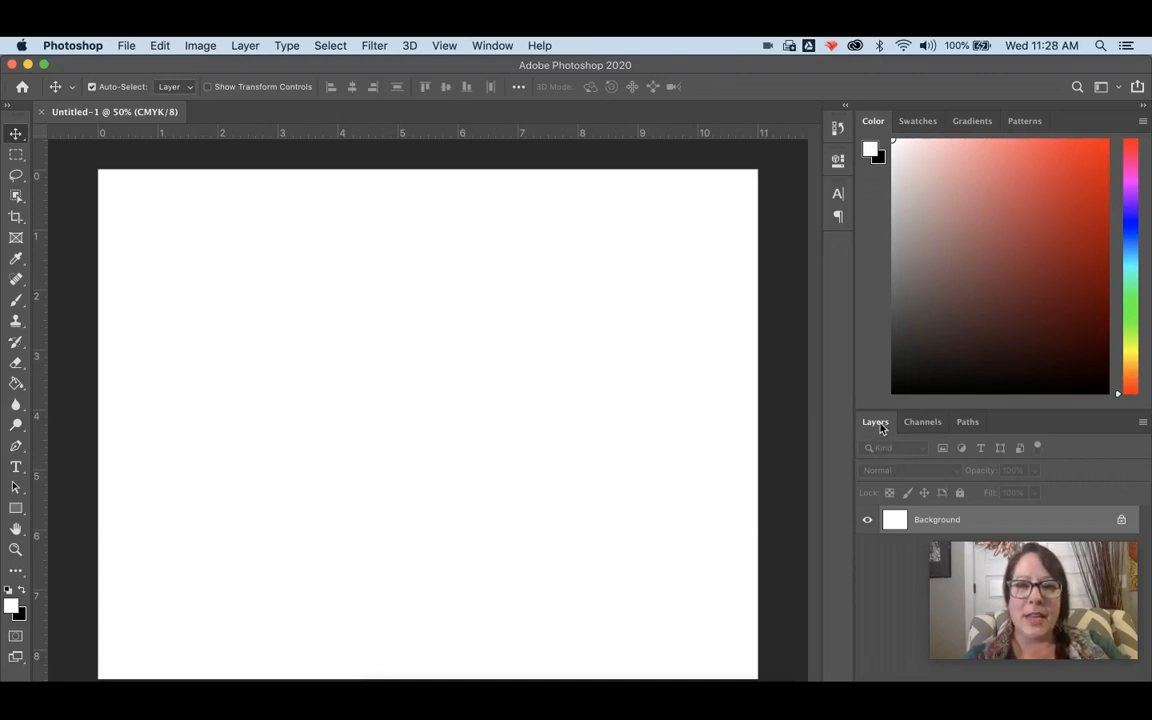
- Undock the Layers panel and dock it above the Color panel
{"action": "left_click_drag", "start_coordinate": [880, 427], "coordinate": [654, 366]}
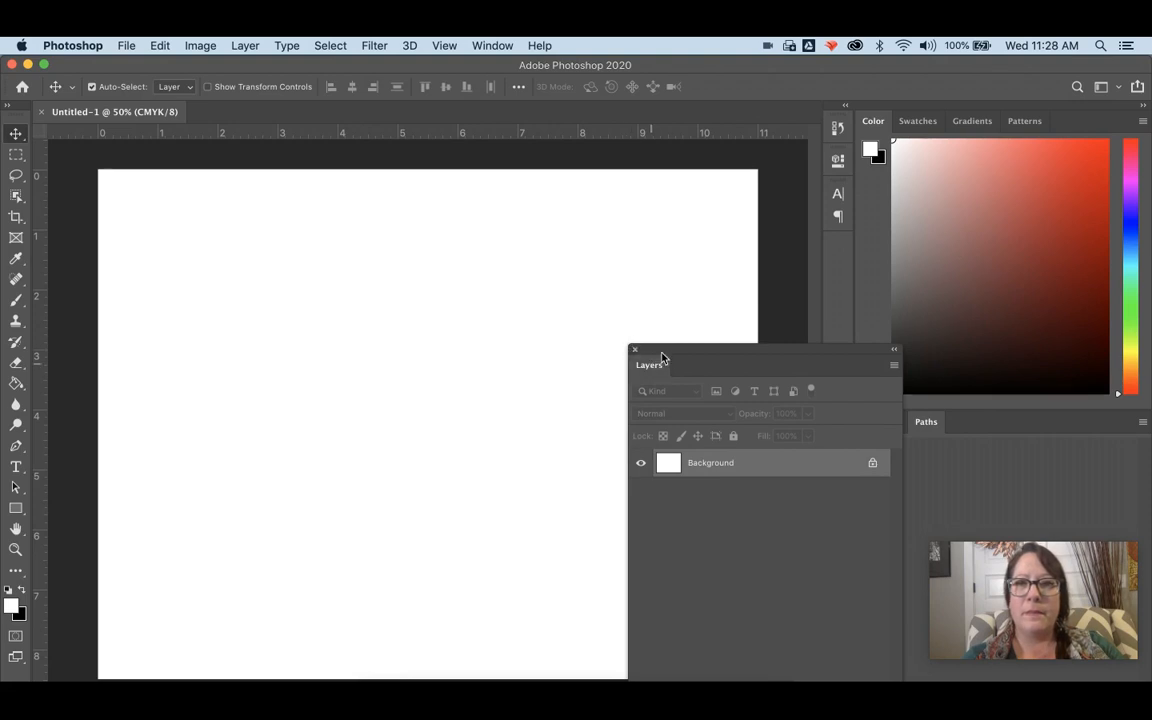
{"action": "left_click_drag", "start_coordinate": [663, 360], "coordinate": [896, 118]}
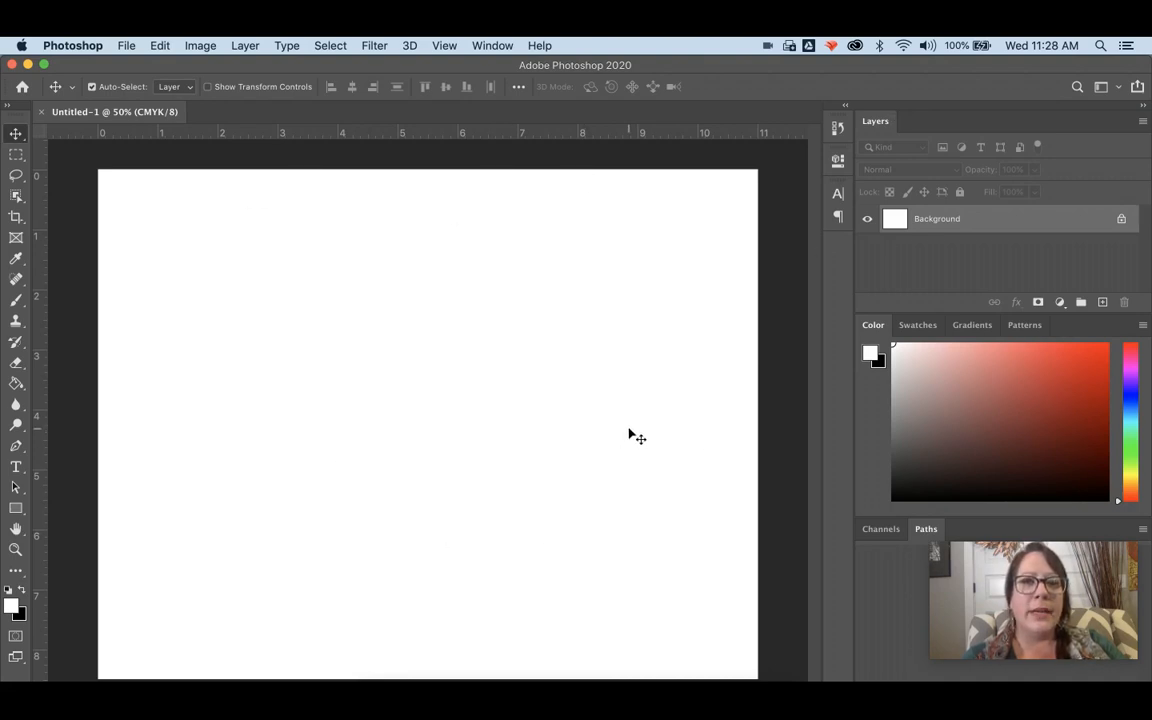
- Place IMG_0406.JPG from the Turtles folder into the document as an embedded image
{"action": "left_click", "coordinate": [125, 46]}
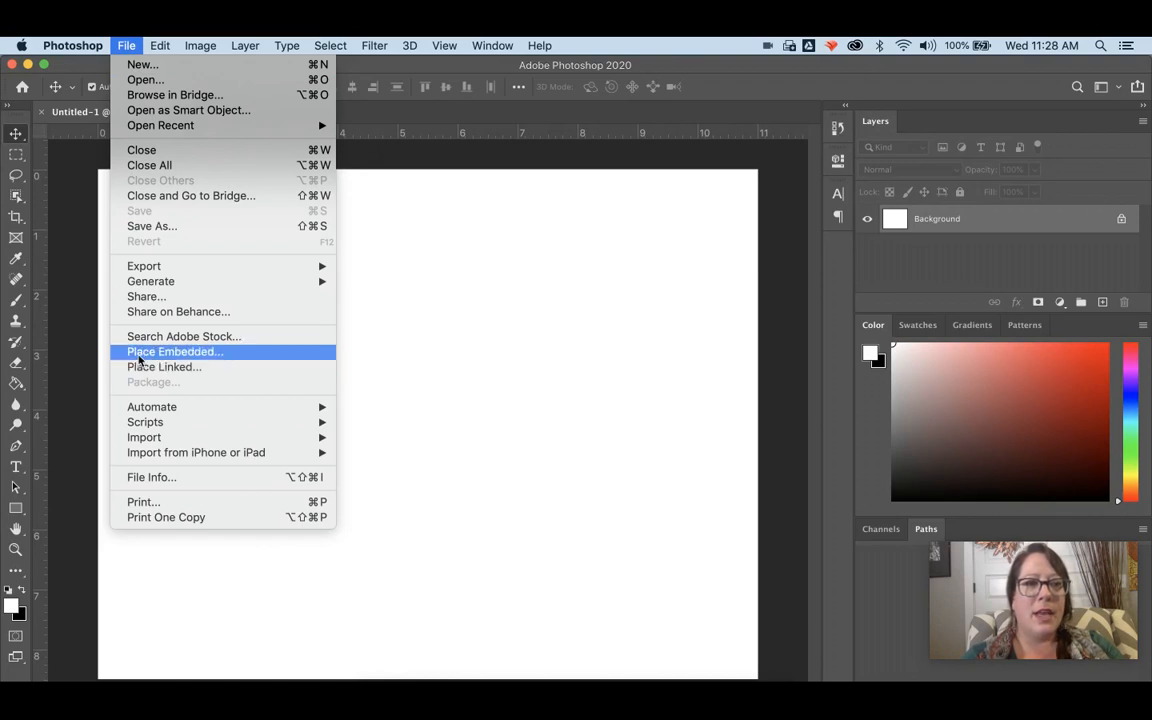
{"action": "left_click", "coordinate": [139, 356]}
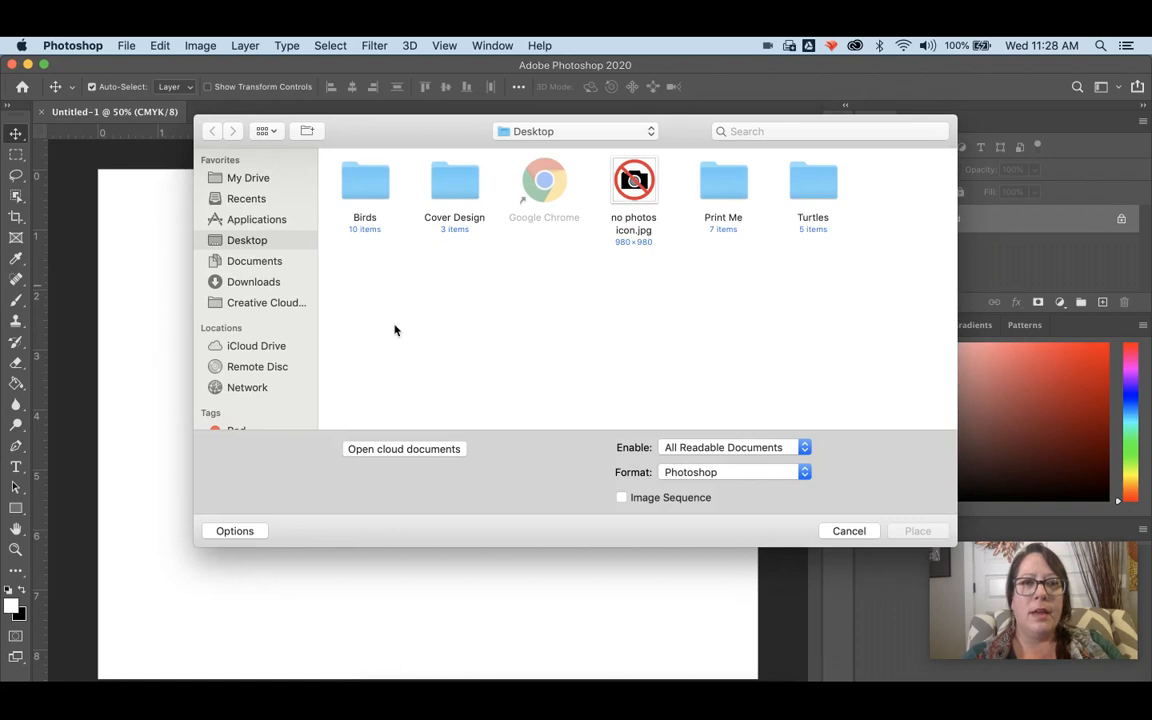
{"action": "double_click", "coordinate": [810, 180]}
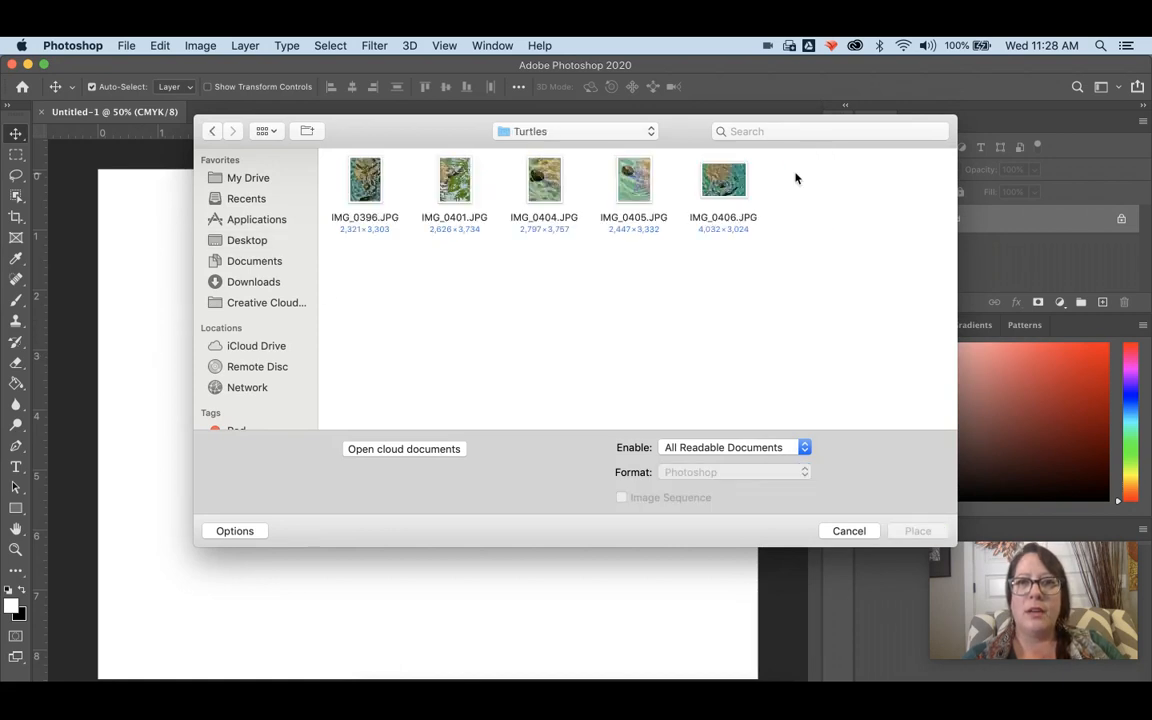
{"action": "left_click", "coordinate": [726, 185]}
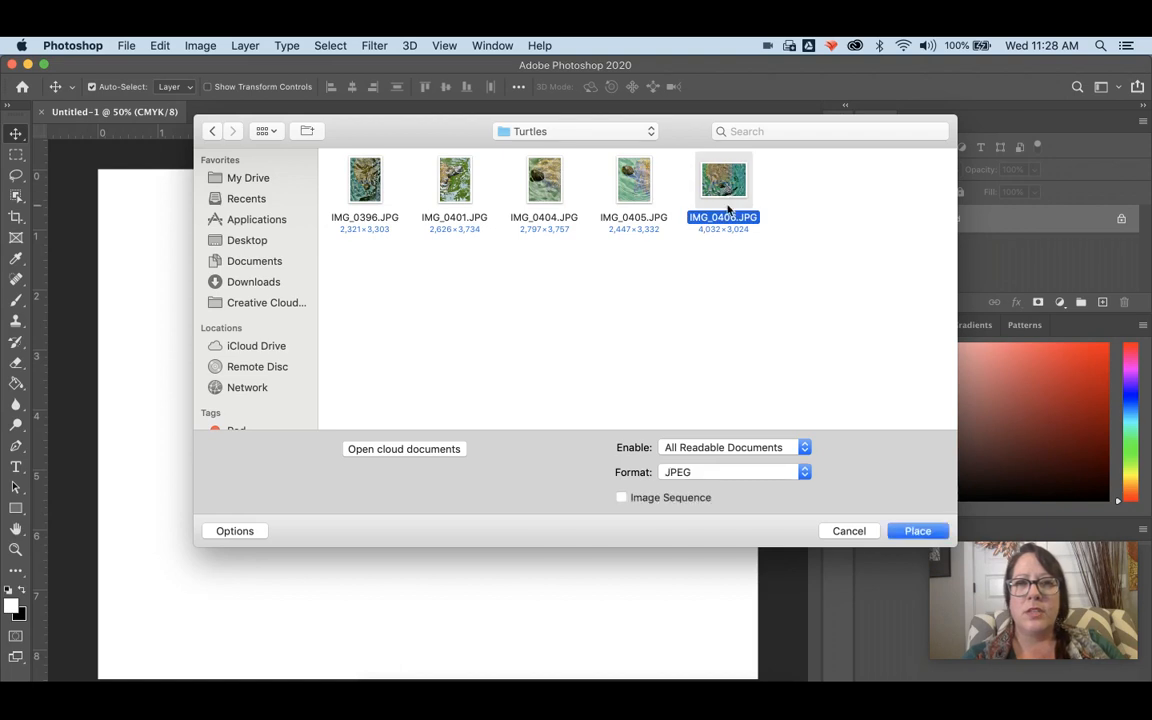
{"action": "left_click", "coordinate": [911, 534]}
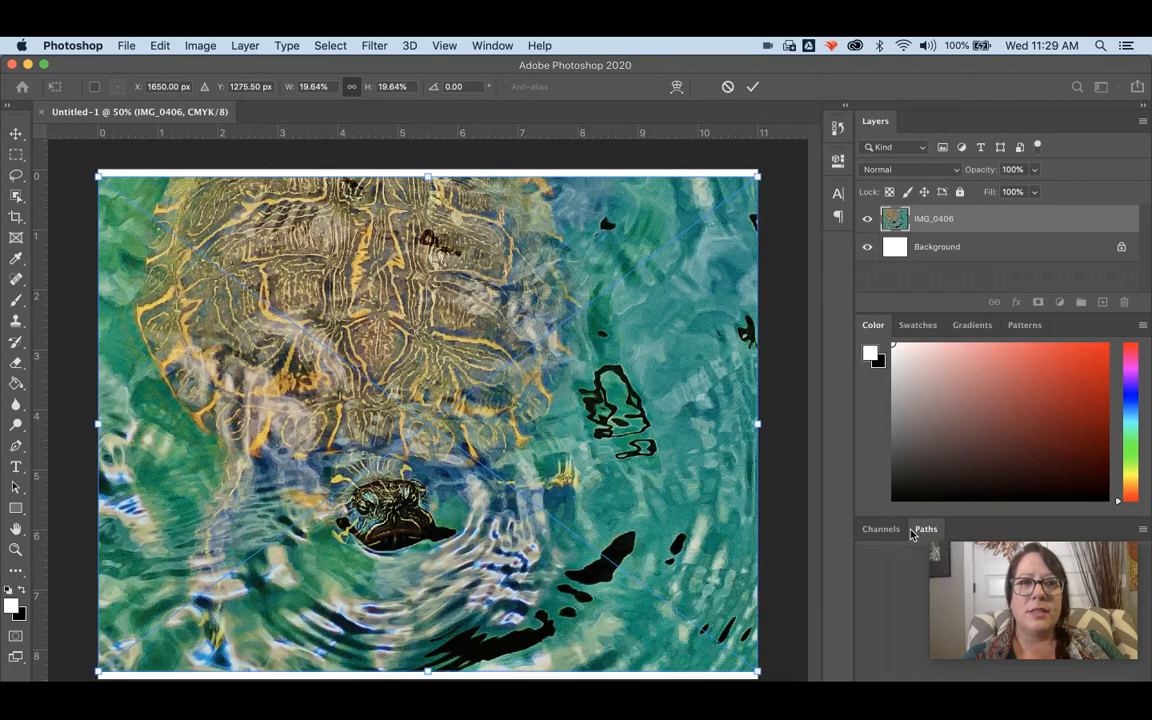
{"action": "left_click", "coordinate": [918, 530]}
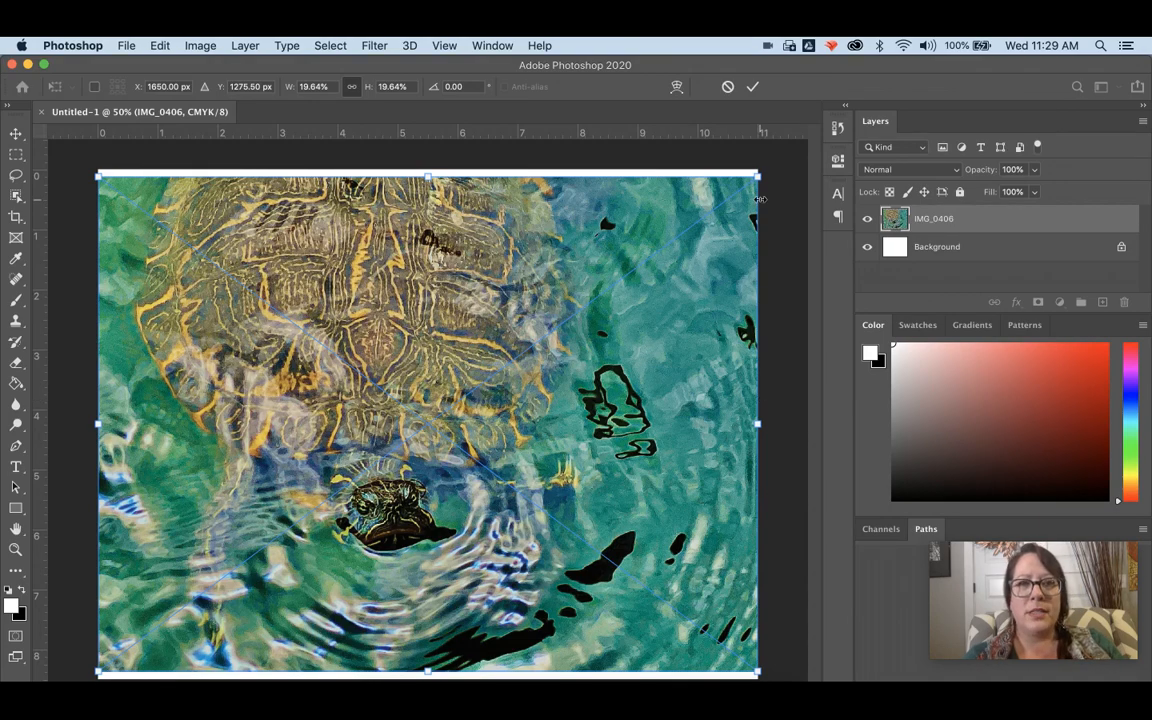
- Scale the placed turtle image to about 21.43% width and 20.24% height, centered so it covers the whole canvas, and commit the transform
{"action": "mouse_move", "coordinate": [759, 174]}
{"action": "left_mouse_down"}
{"action": "mouse_move", "coordinate": [665, 280]}
{"action": "mouse_move", "coordinate": [763, 212]}
{"action": "mouse_move", "coordinate": [747, 185]}
{"action": "left_mouse_up"}
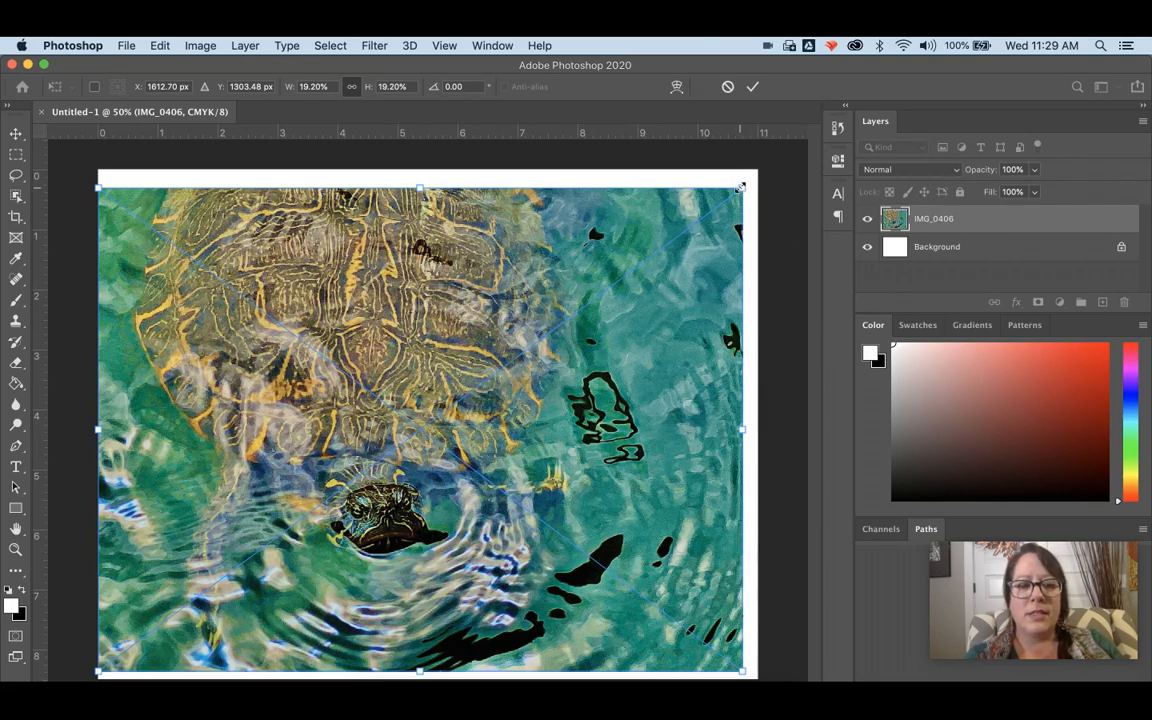
{"action": "left_click_drag", "start_coordinate": [749, 195], "coordinate": [804, 161]}
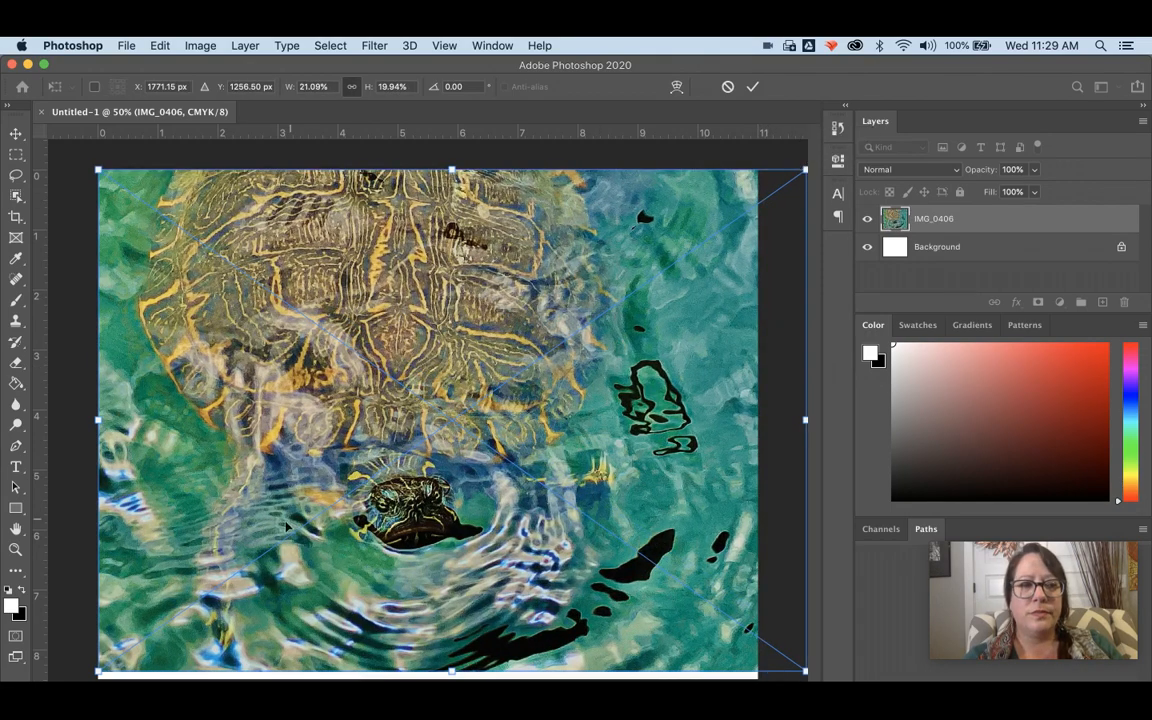
{"action": "left_click_drag", "start_coordinate": [98, 668], "coordinate": [86, 678]}
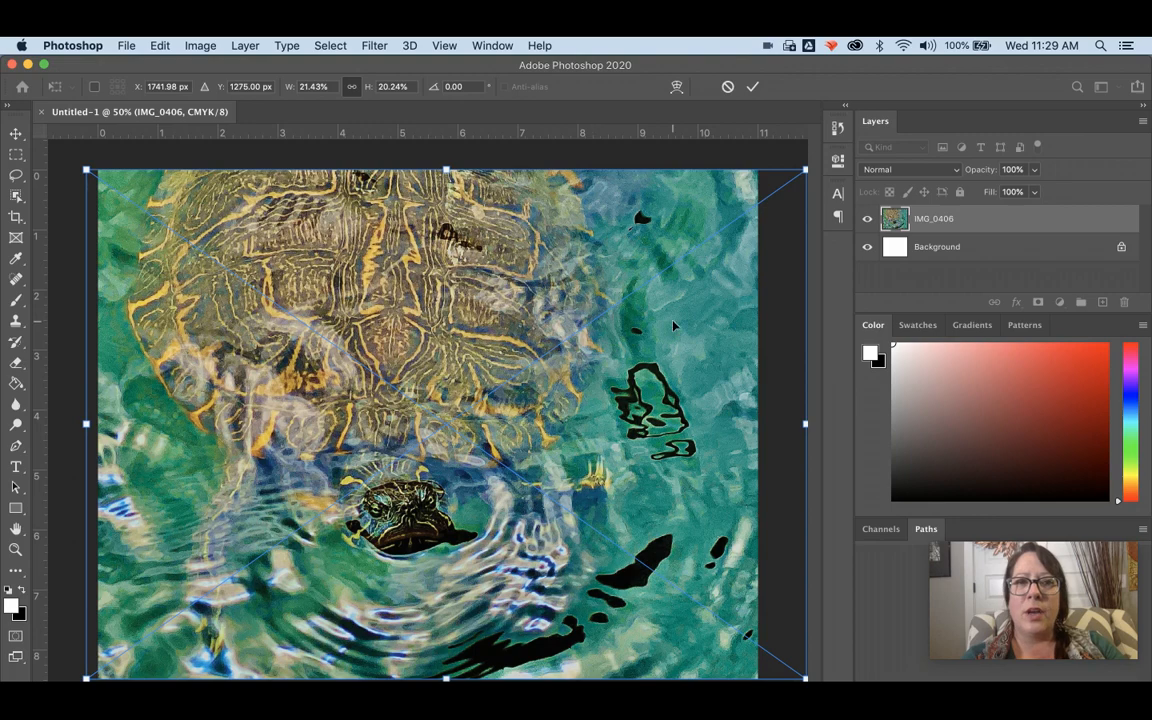
{"action": "left_click_drag", "start_coordinate": [672, 372], "coordinate": [650, 376]}
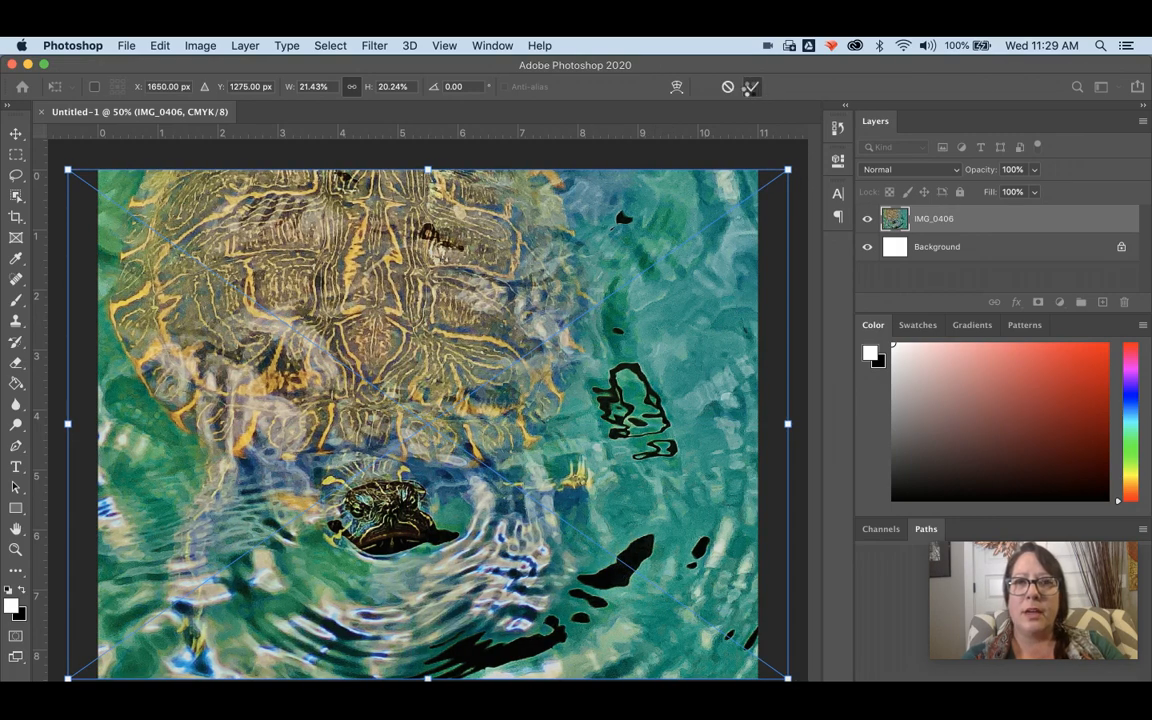
{"action": "left_click", "coordinate": [753, 88]}
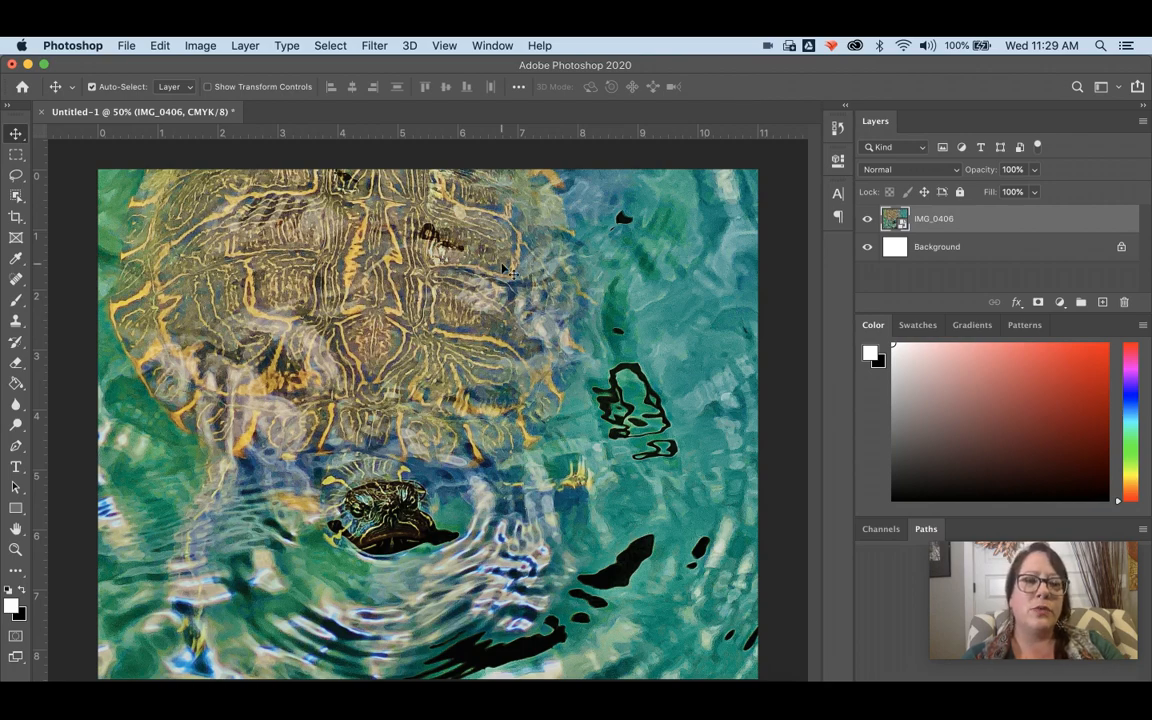
- Save the document to the Desktop as DeconstructedTurtleProject.psd in Photoshop format with layers and maximized compatibility
{"action": "left_click", "coordinate": [126, 45]}
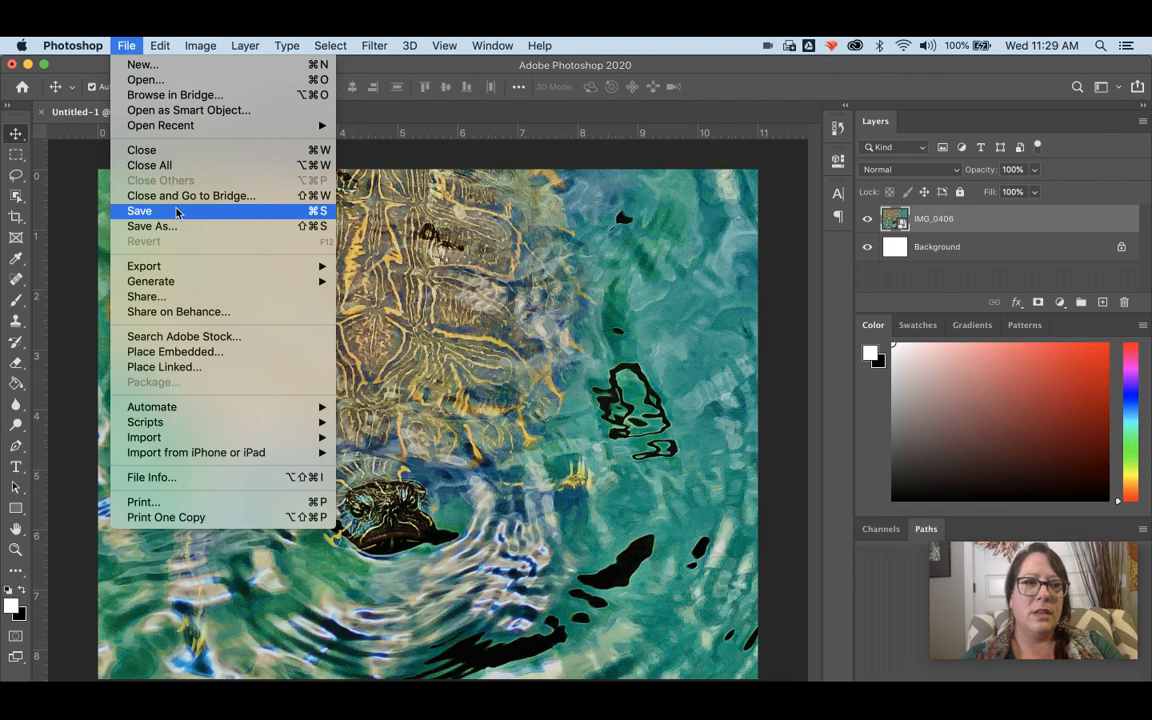
{"action": "left_click", "coordinate": [139, 211]}
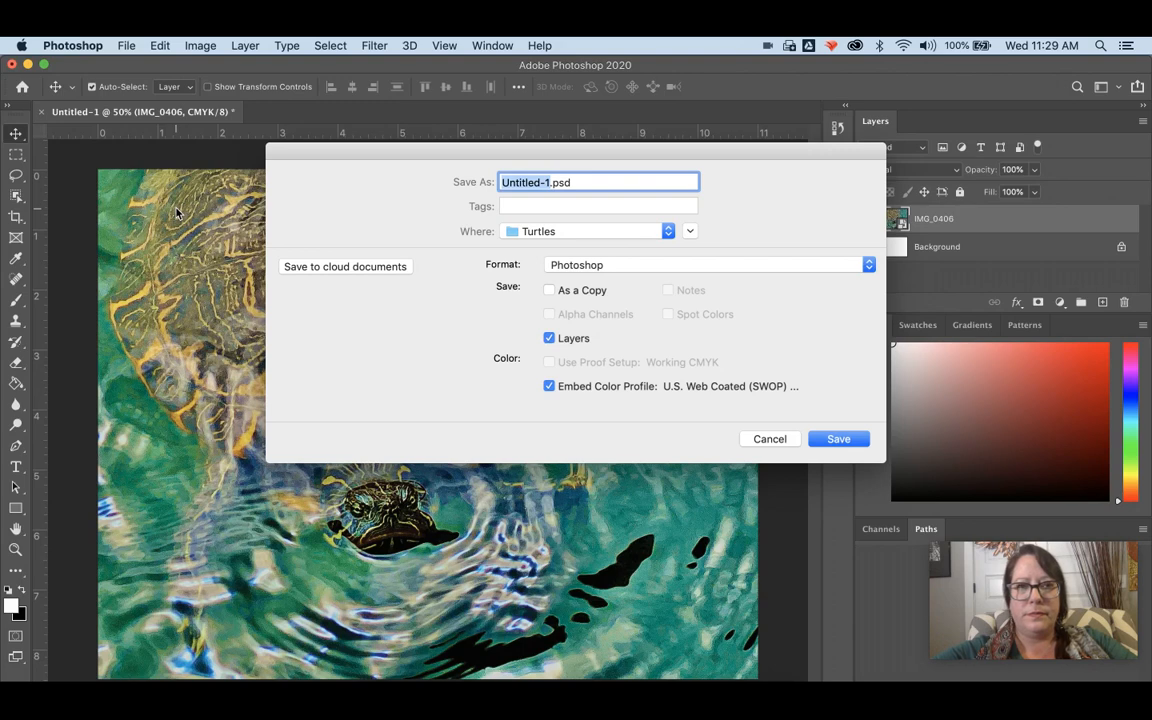
{"action": "type", "text": "Des"}
{"action": "key", "text": "BackSpace"}
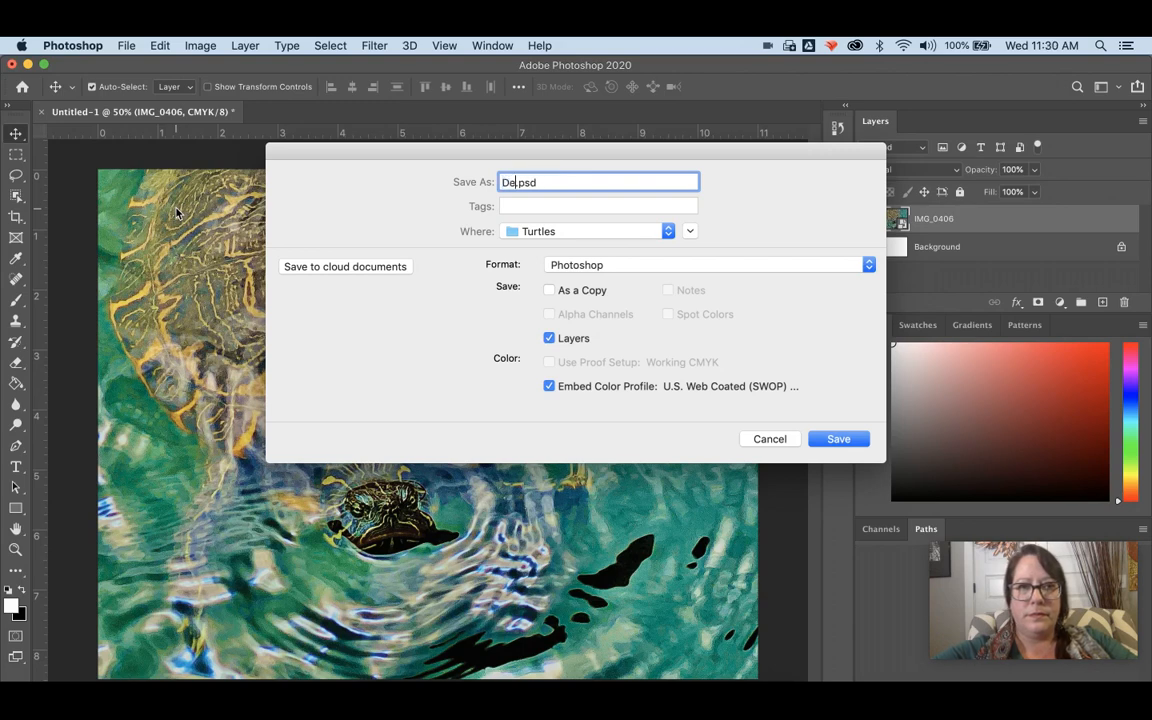
{"action": "type", "text": "constructed"}
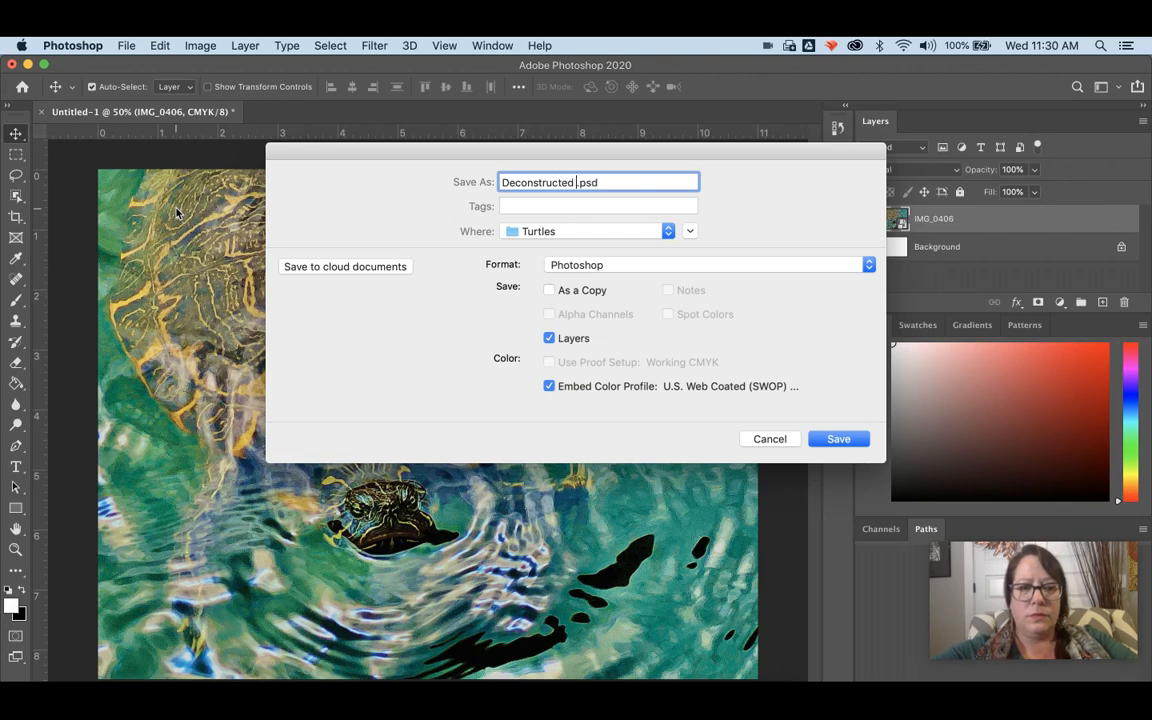
{"action": "type", "text": "Turtl"}
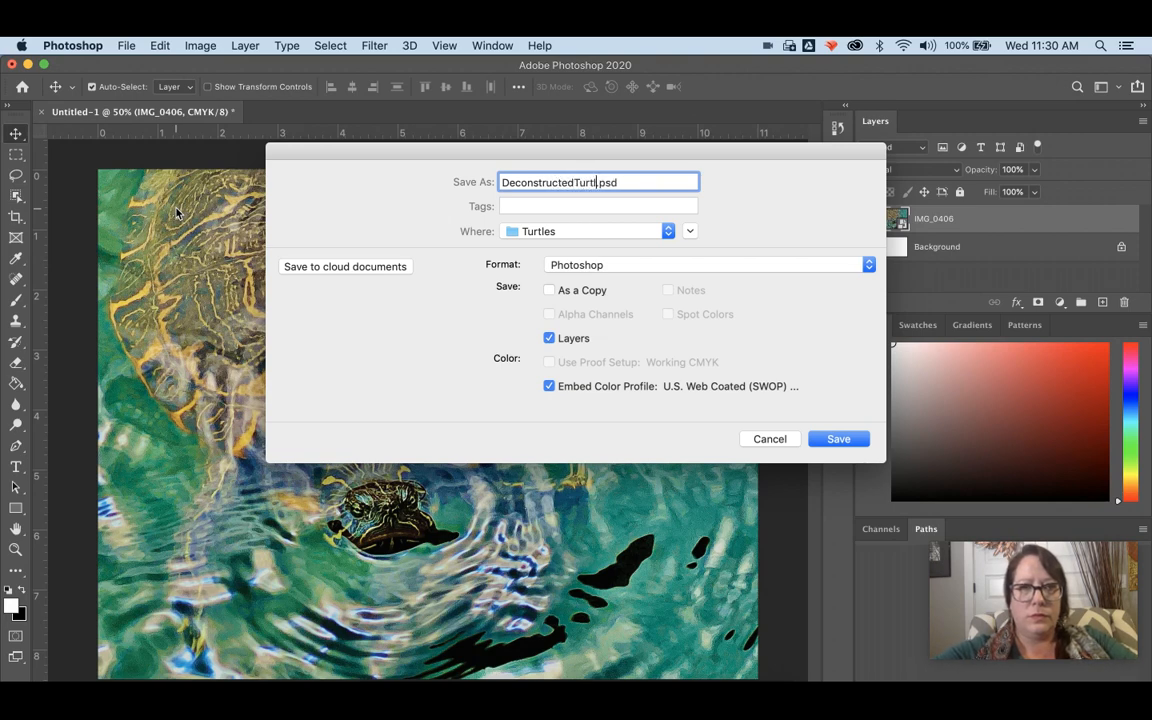
{"action": "type", "text": "eProject"}
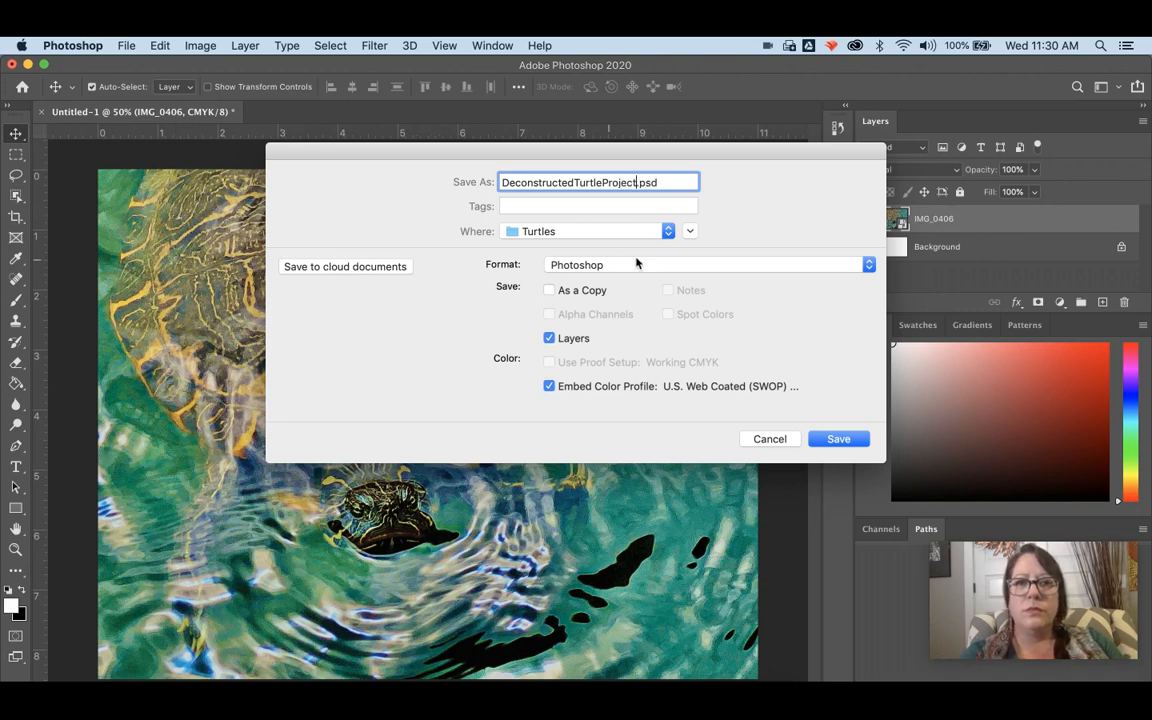
{"action": "left_click", "coordinate": [668, 231]}
{"action": "left_click", "coordinate": [663, 249]}
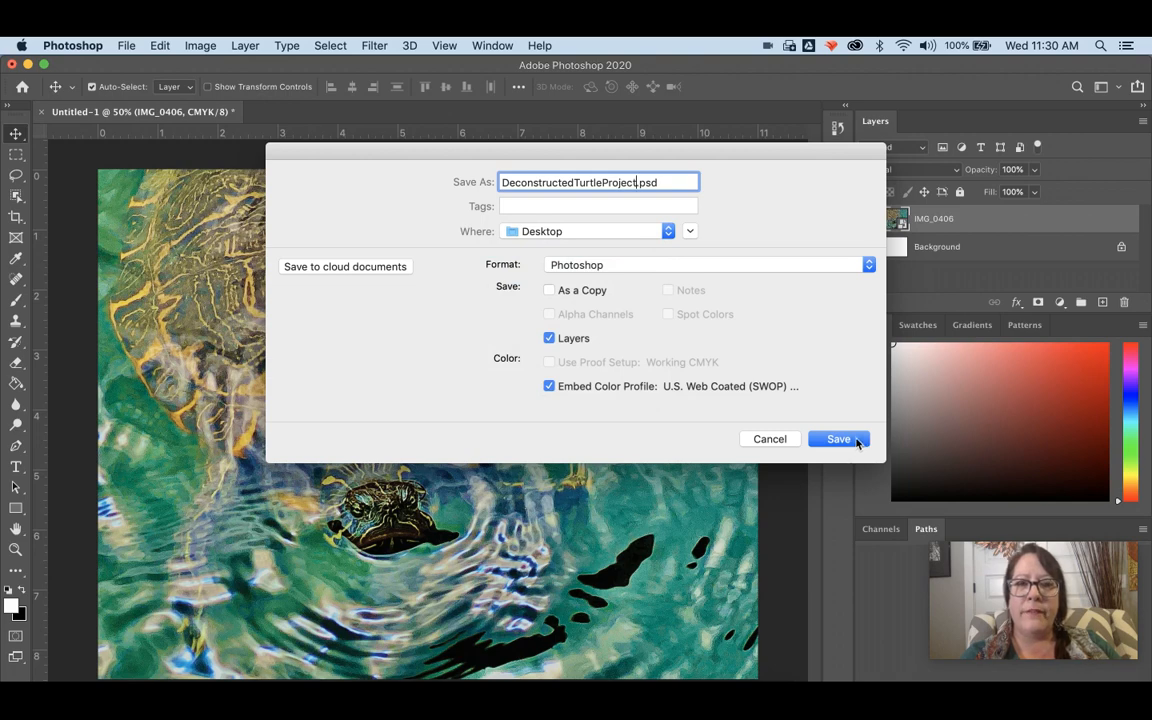
{"action": "left_click", "coordinate": [860, 441]}
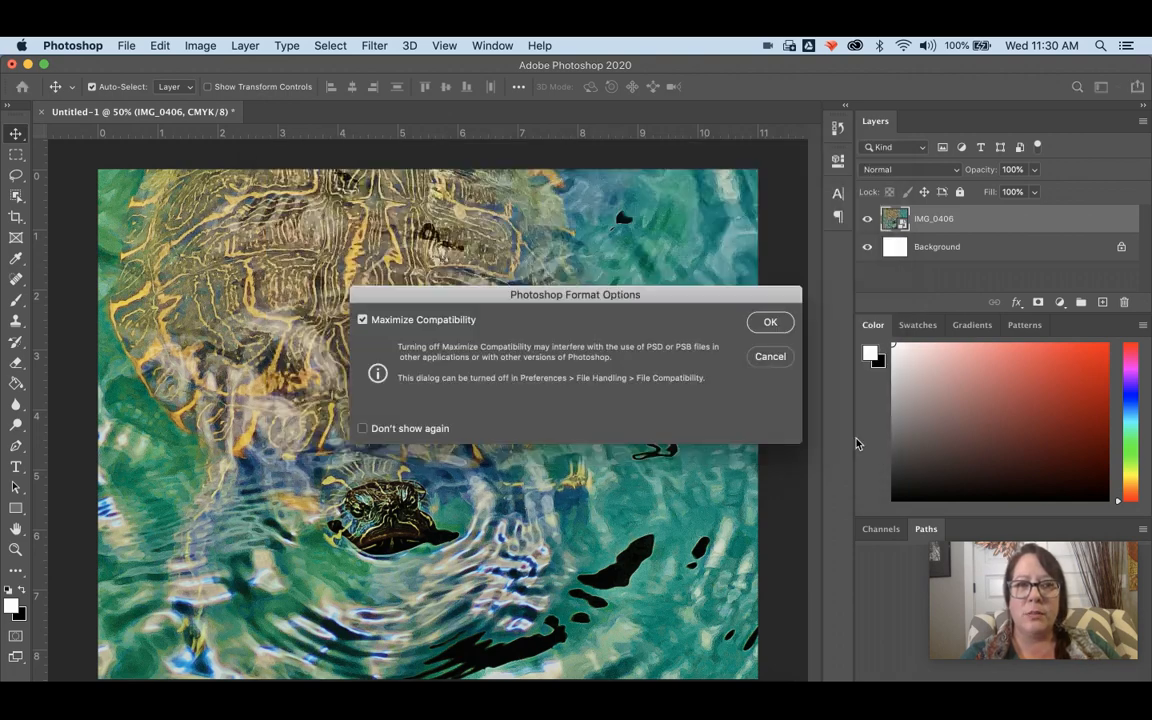
{"action": "left_click", "coordinate": [770, 322]}
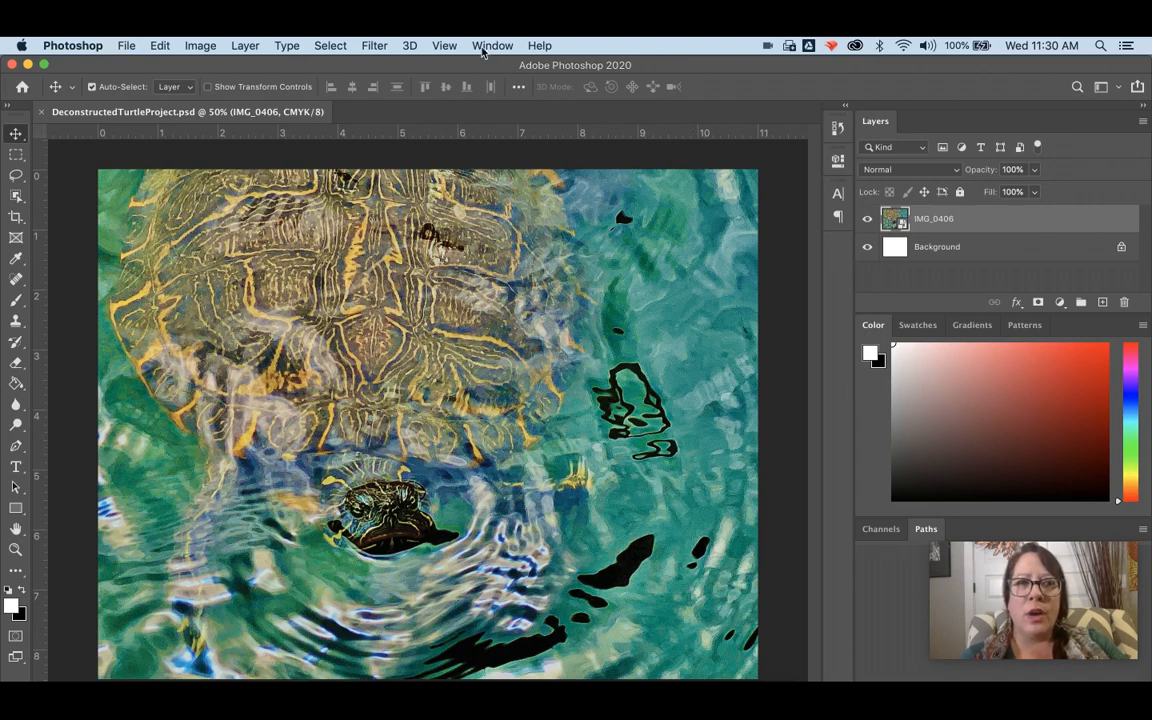
- Toggle the Snap setting for the document
{"action": "left_click", "coordinate": [445, 45]}
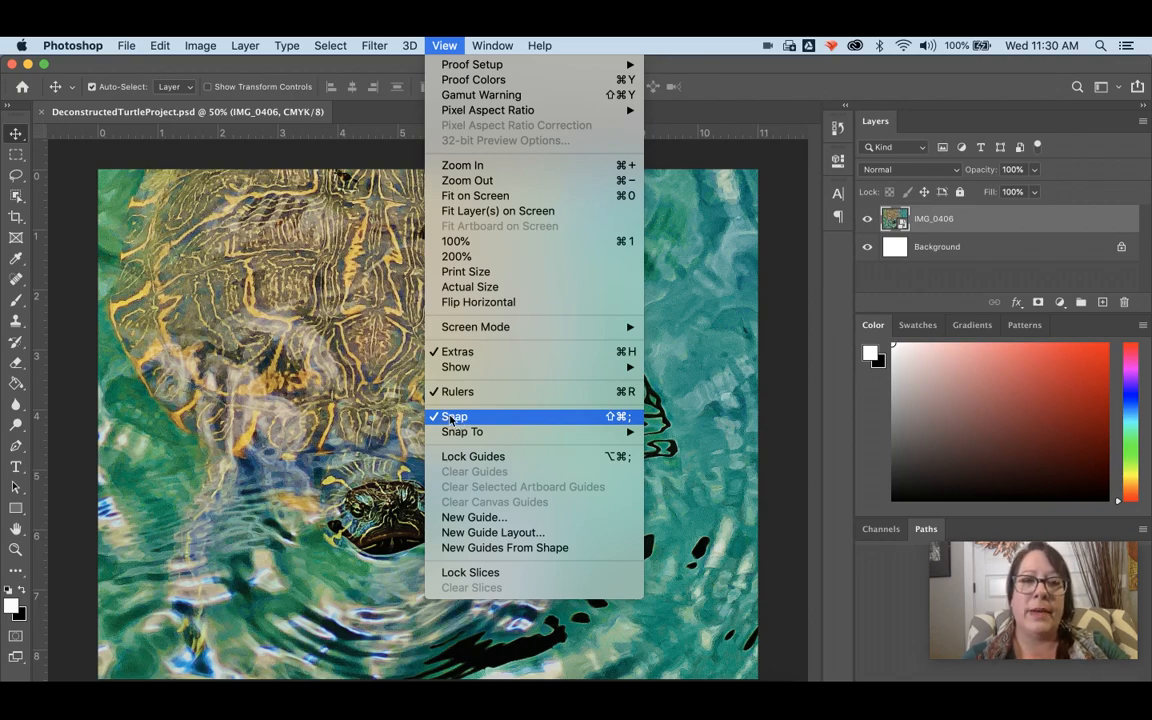
{"action": "left_click", "coordinate": [451, 419]}
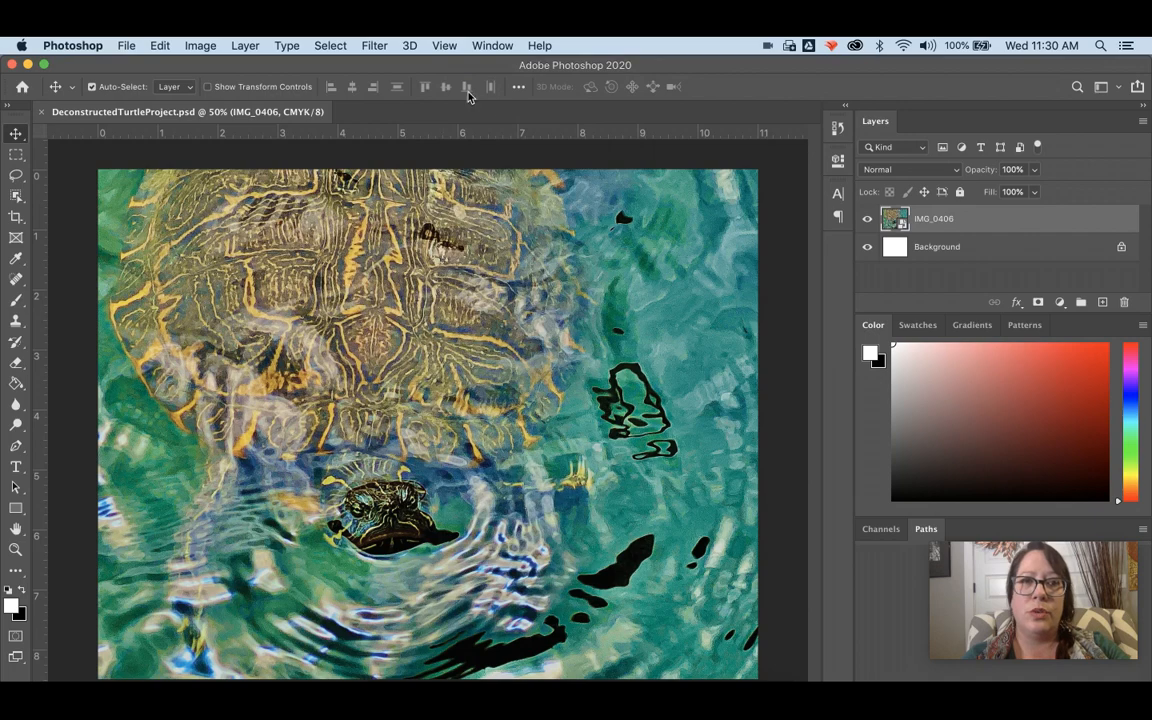
{"action": "left_click", "coordinate": [448, 47]}
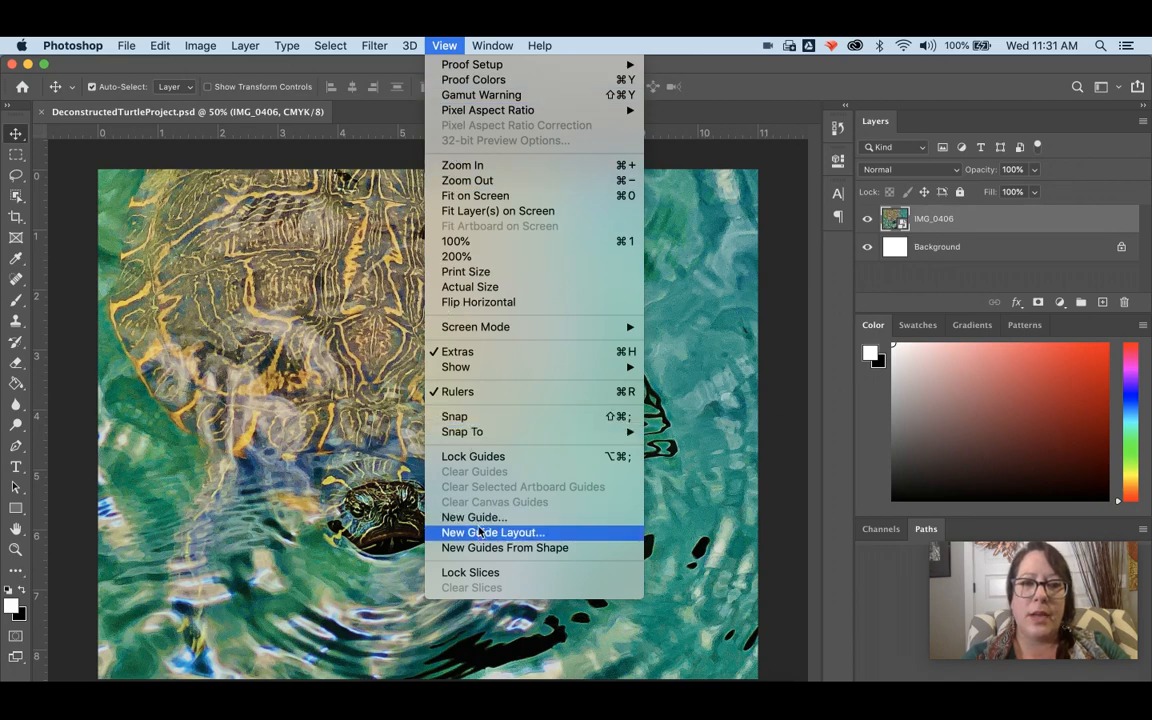
{"action": "left_click", "coordinate": [536, 534]}
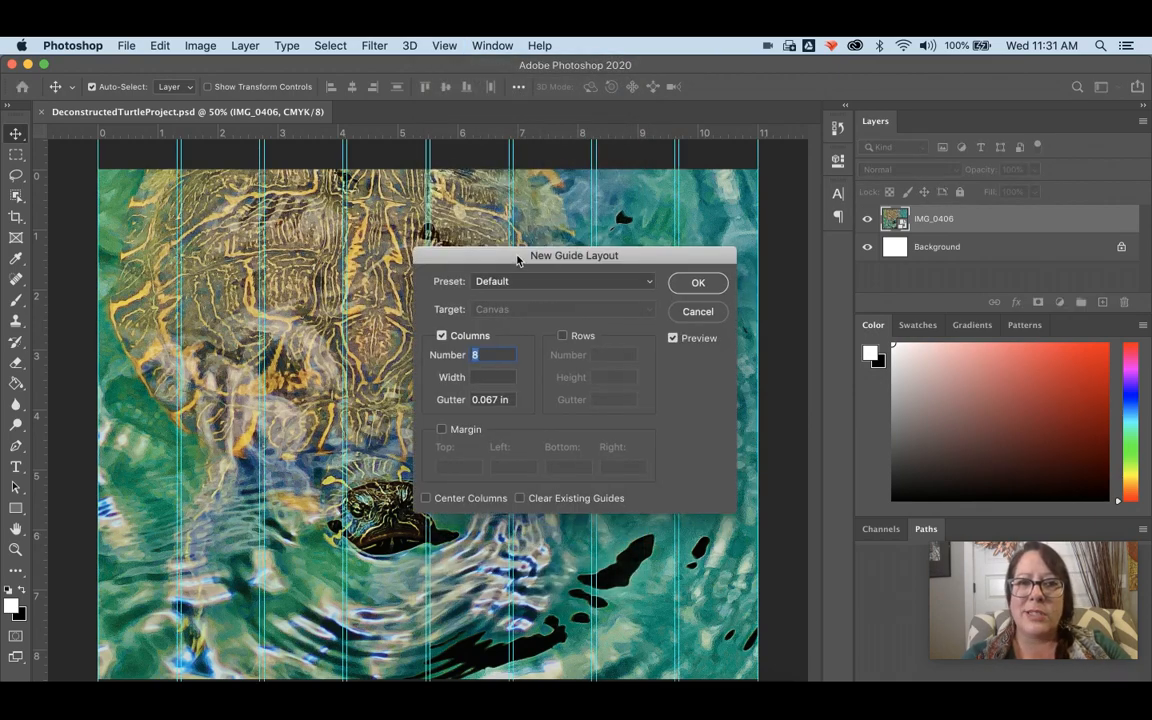
{"action": "left_click_drag", "start_coordinate": [523, 254], "coordinate": [770, 193]}
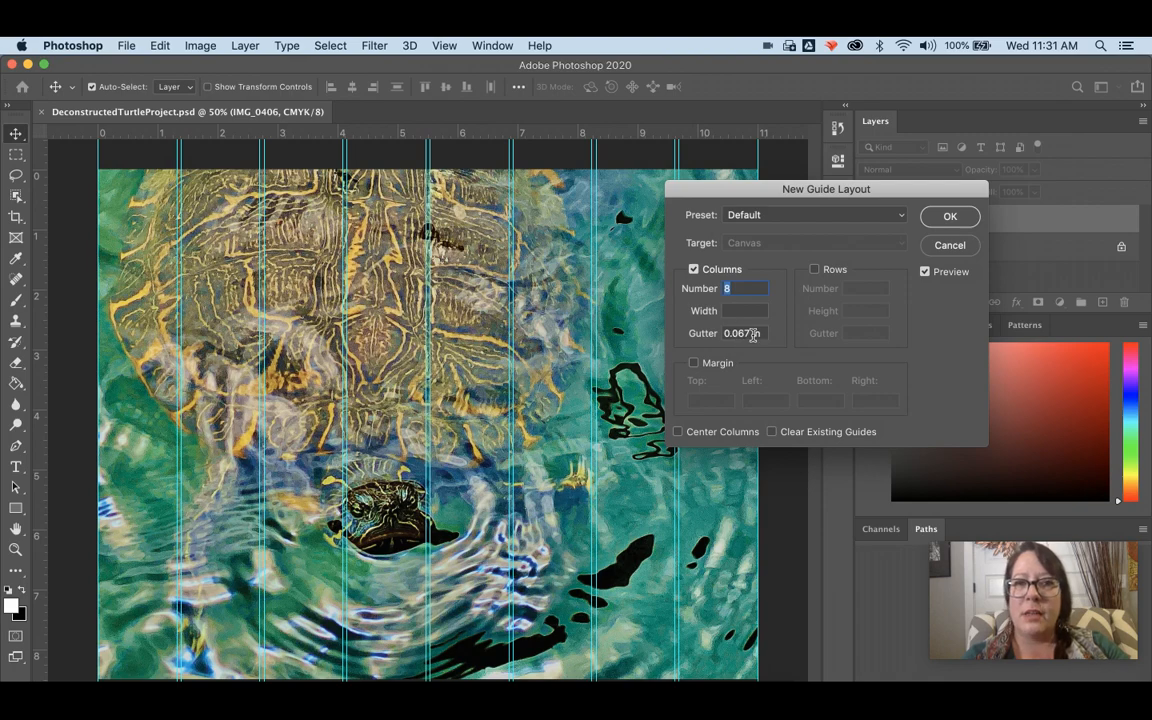
{"action": "left_click", "coordinate": [814, 269]}
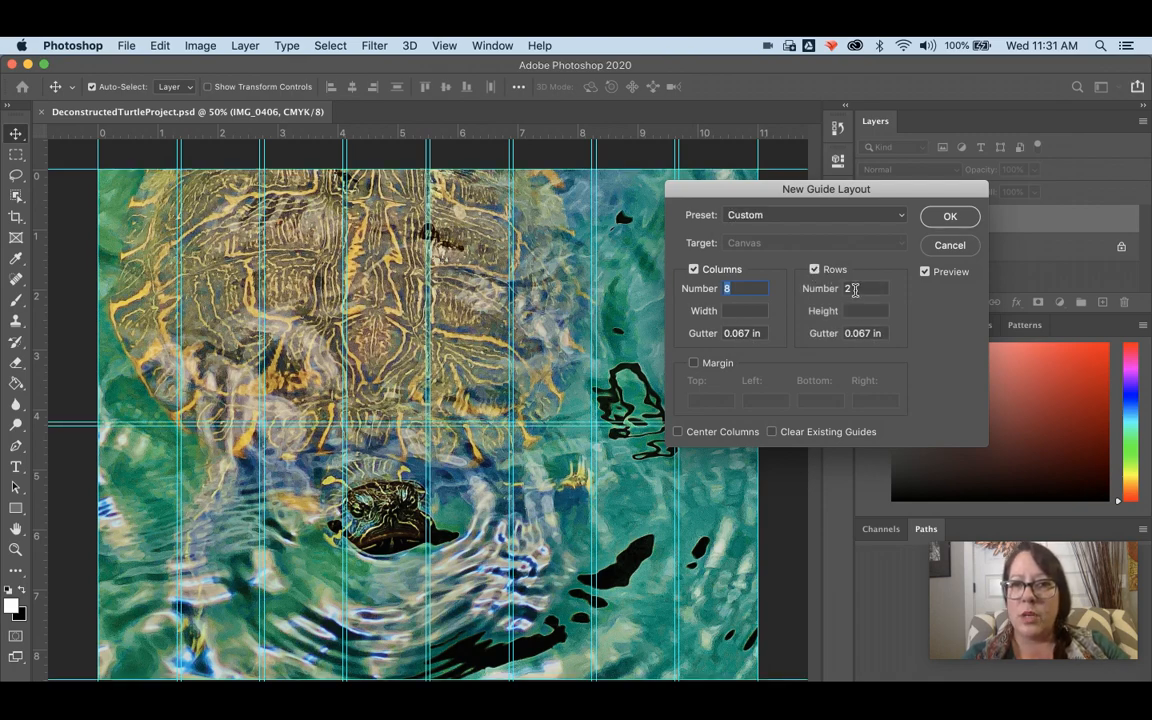
{"action": "type", "text": "8"}
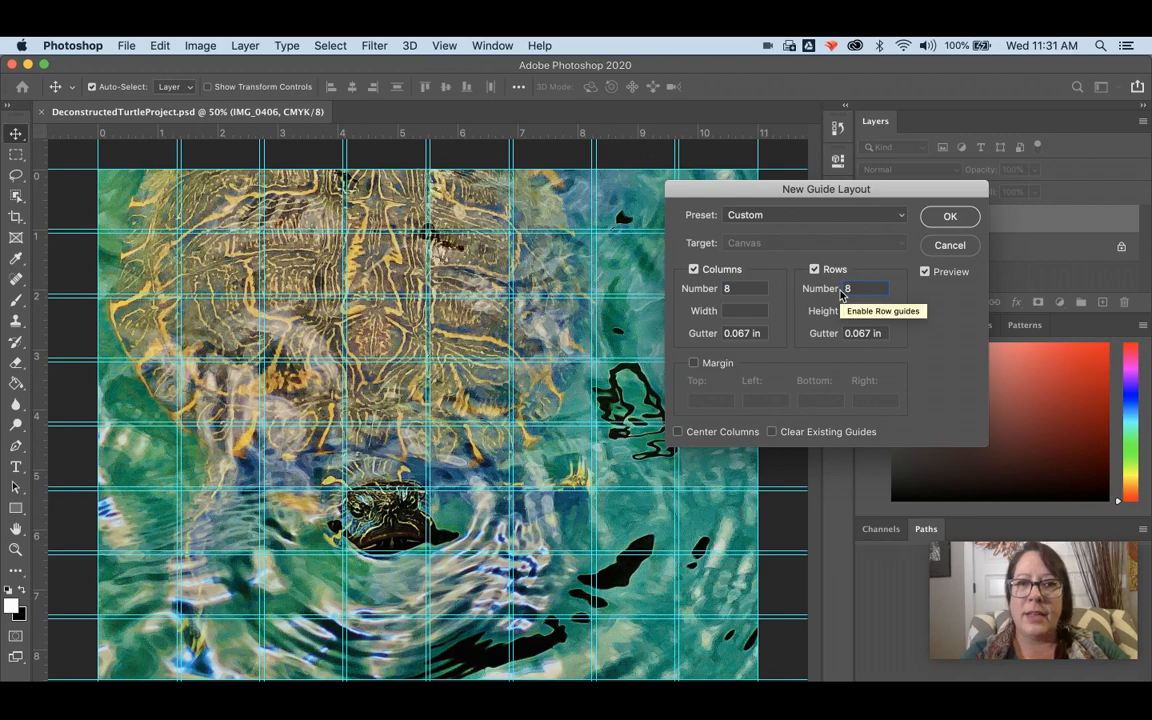
{"action": "left_click_drag", "start_coordinate": [855, 289], "coordinate": [822, 289]}
{"action": "type", "text": "10"}
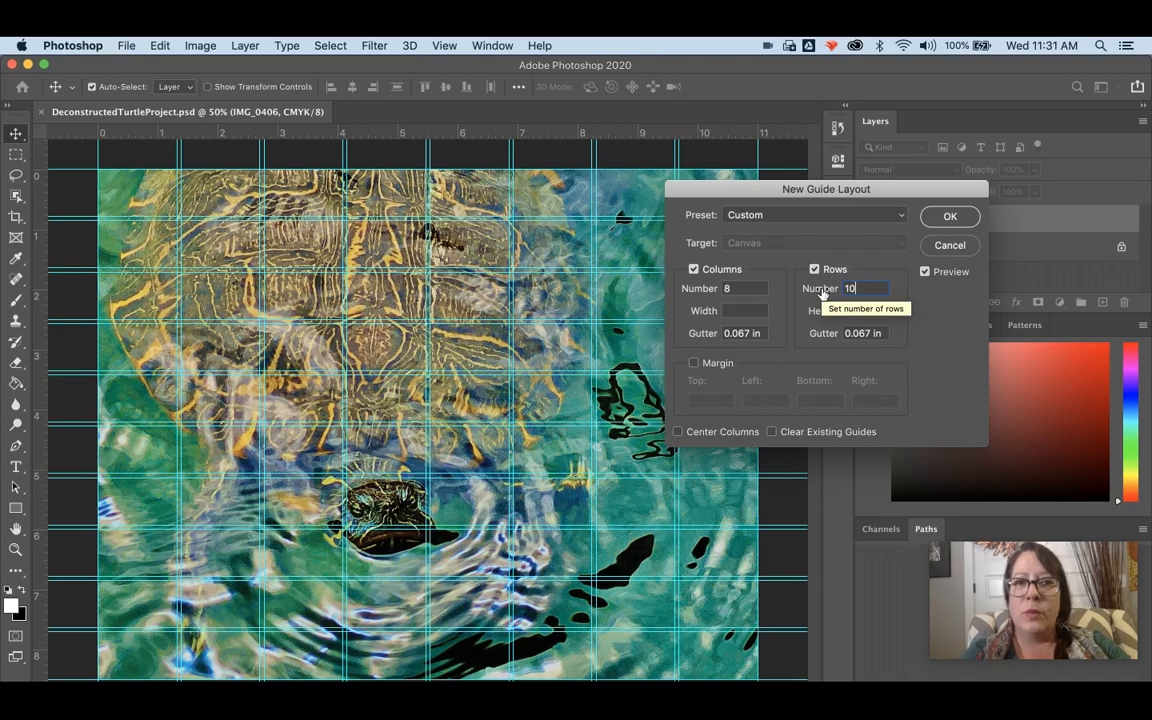
{"action": "left_click_drag", "start_coordinate": [758, 288], "coordinate": [704, 288]}
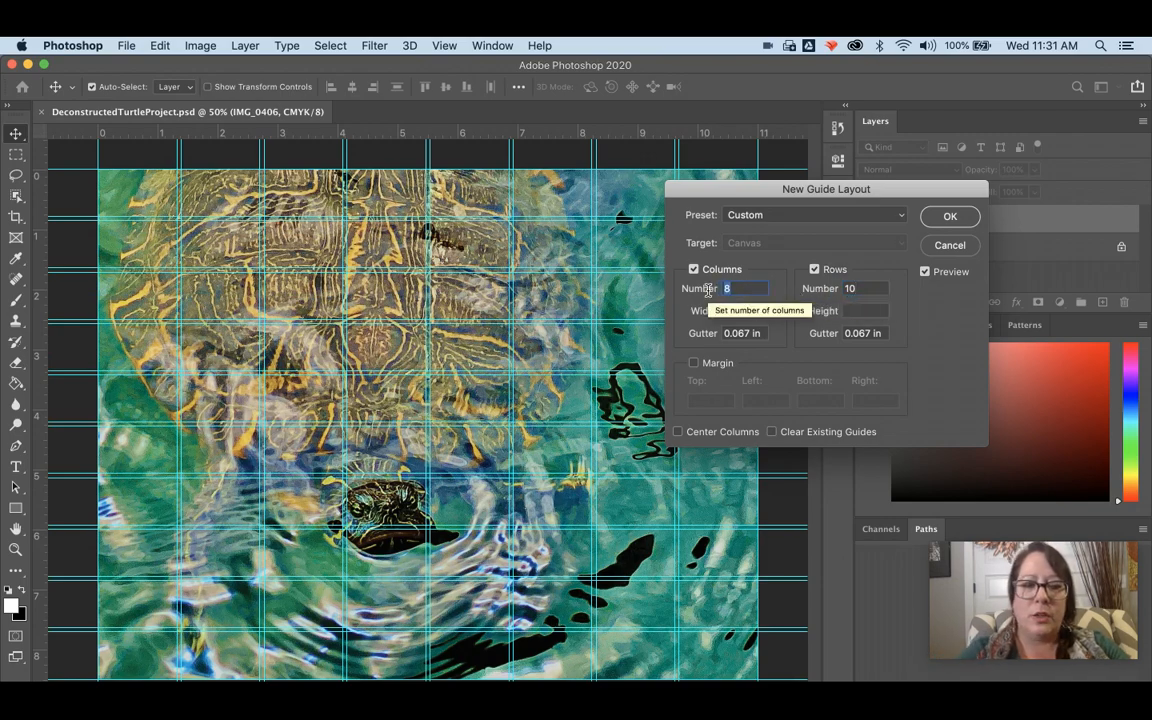
{"action": "type", "text": "10"}
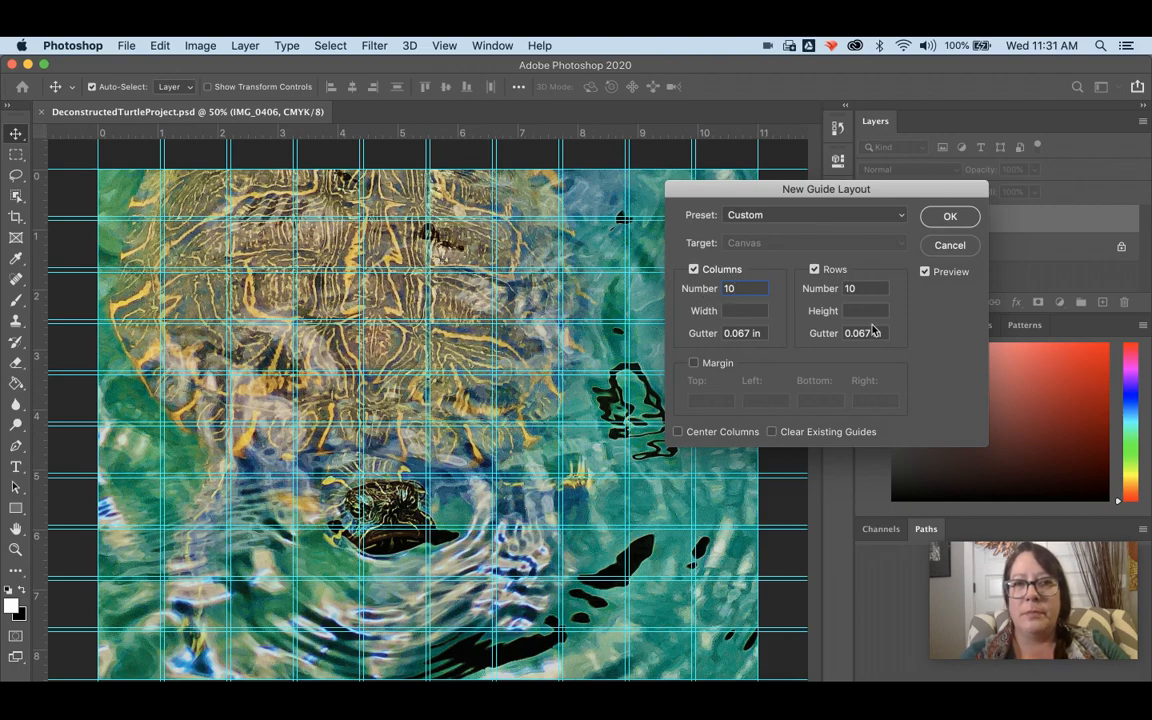
{"action": "left_click", "coordinate": [950, 246]}
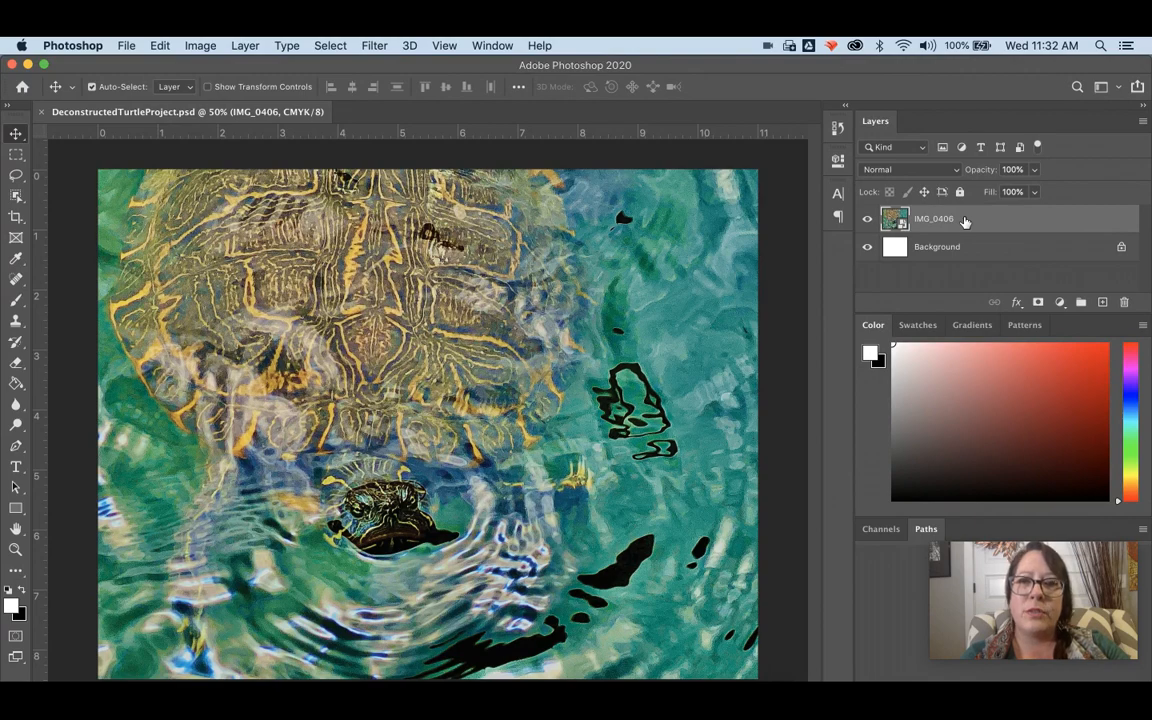
- Rasterize the IMG_0406 turtle layer and duplicate it under the default copy name
{"action": "right_click", "coordinate": [965, 221]}
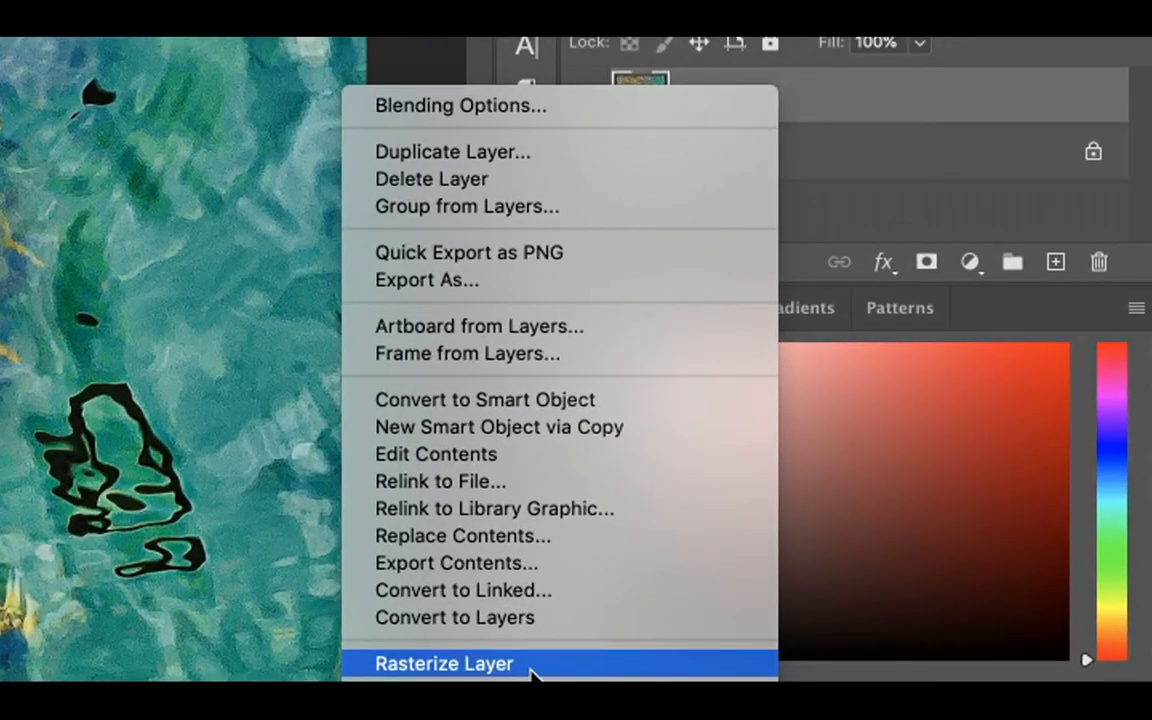
{"action": "left_click", "coordinate": [531, 674]}
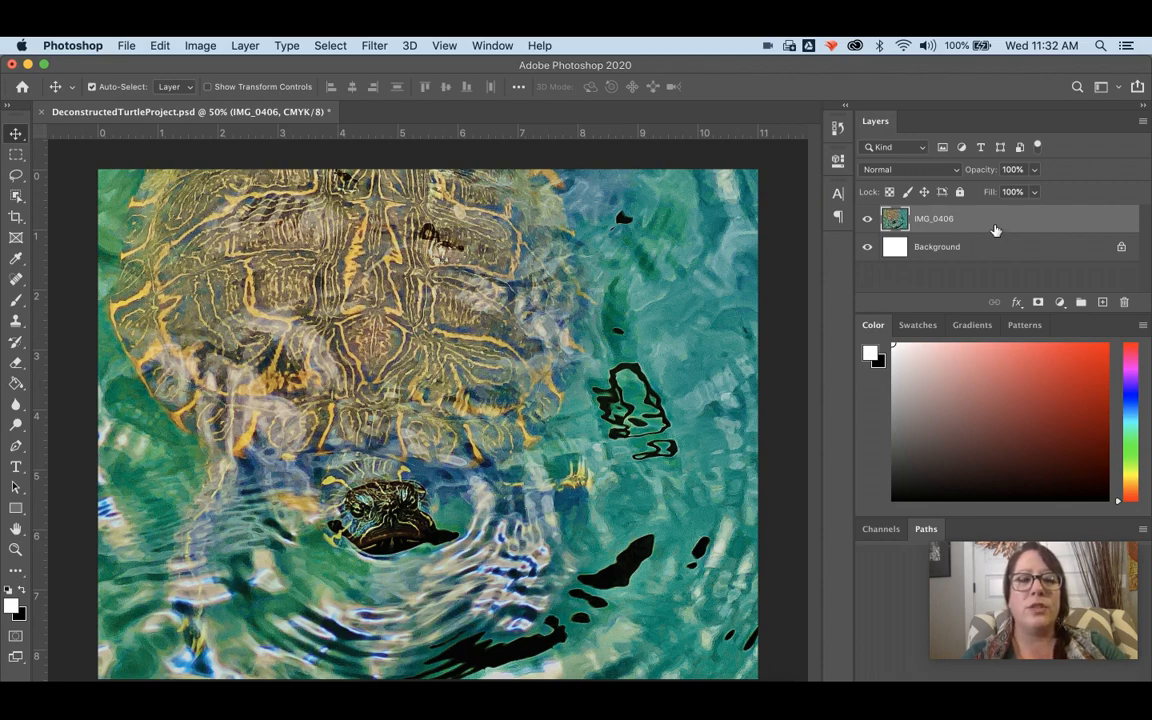
{"action": "left_click", "coordinate": [245, 46]}
{"action": "left_click", "coordinate": [270, 110]}
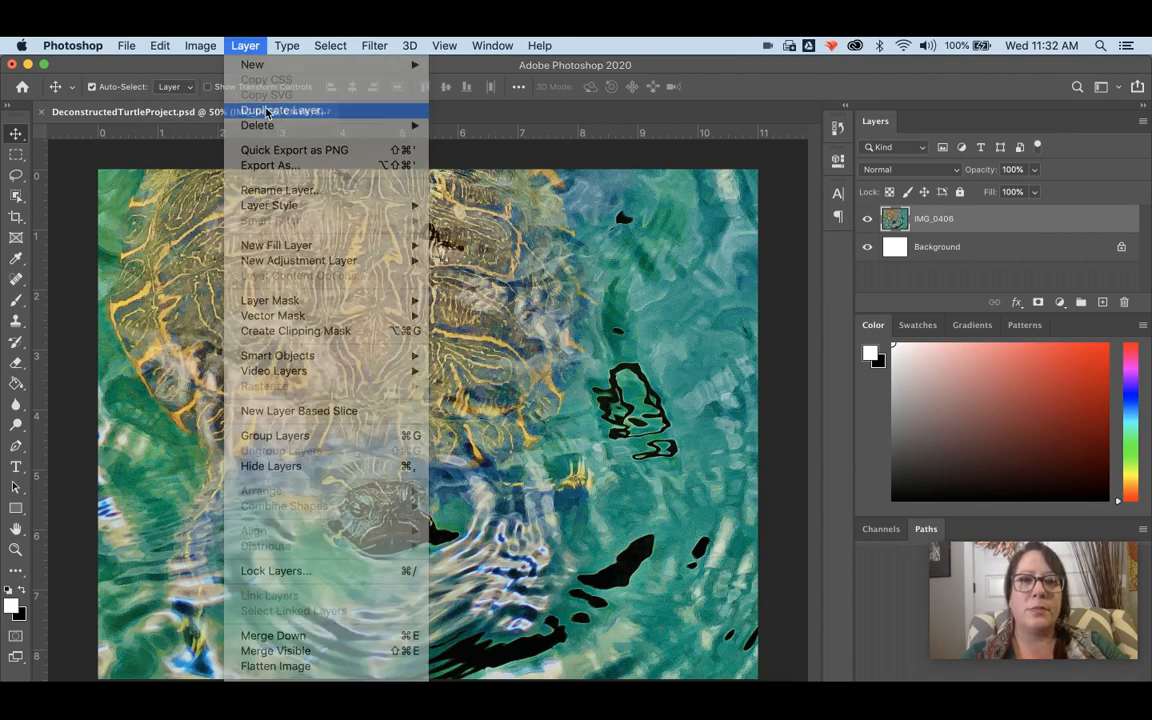
{"action": "left_click", "coordinate": [718, 318]}
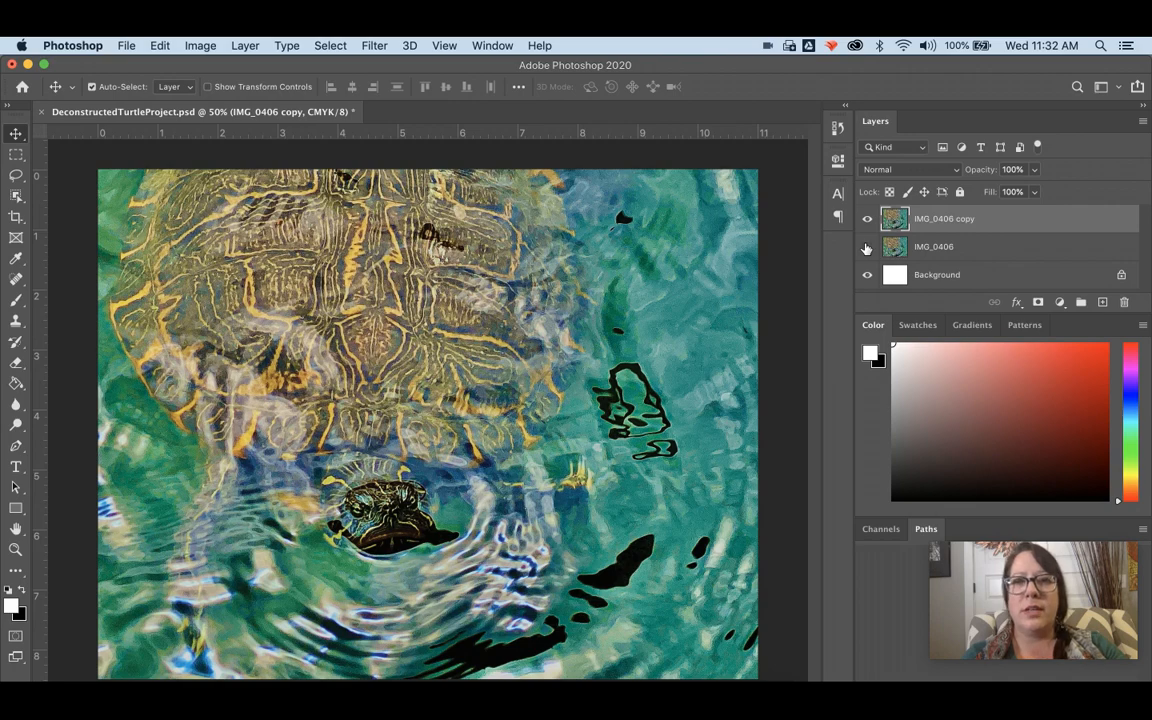
- Hide the original IMG_0406 layer and add a new layer filled with bright yellow directly above it
{"action": "left_click", "coordinate": [951, 250]}
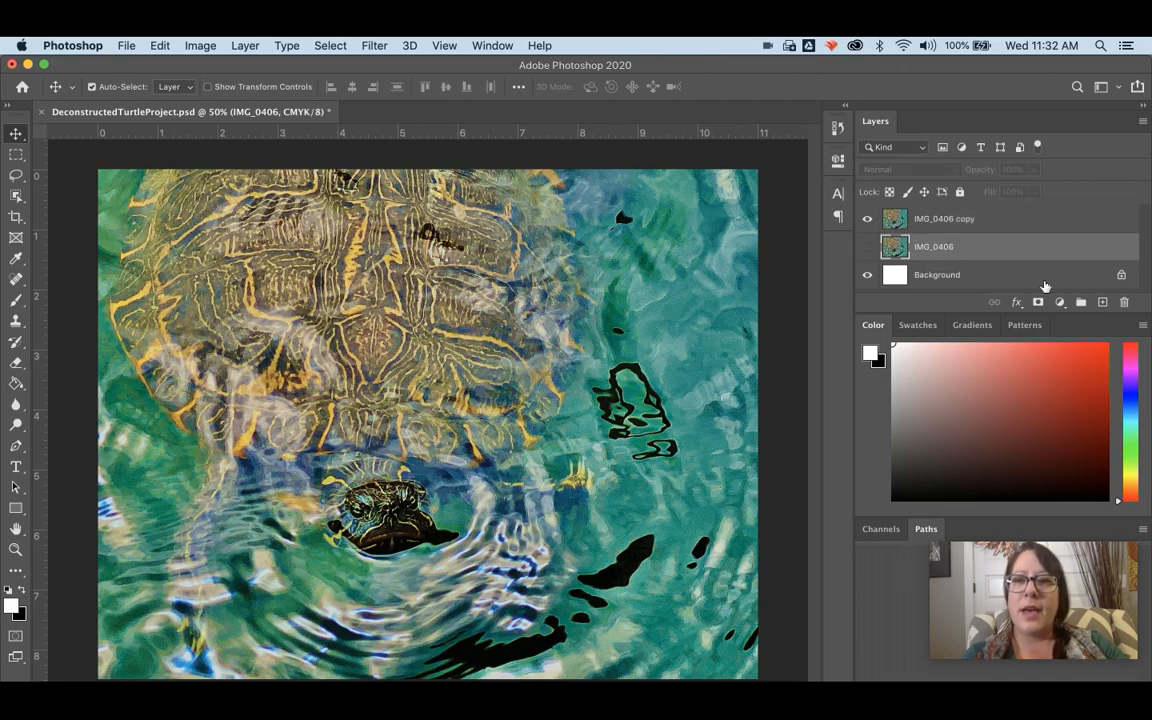
{"action": "left_click", "coordinate": [1102, 302]}
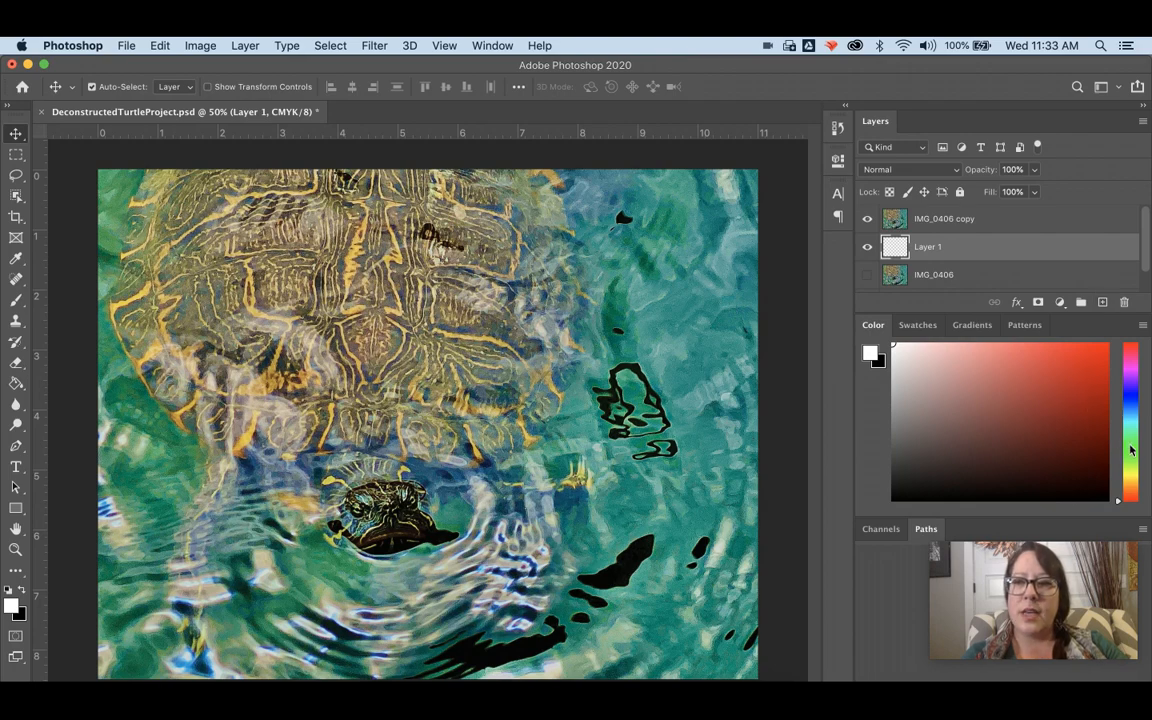
{"action": "left_click", "coordinate": [1131, 474]}
{"action": "left_click", "coordinate": [1132, 477]}
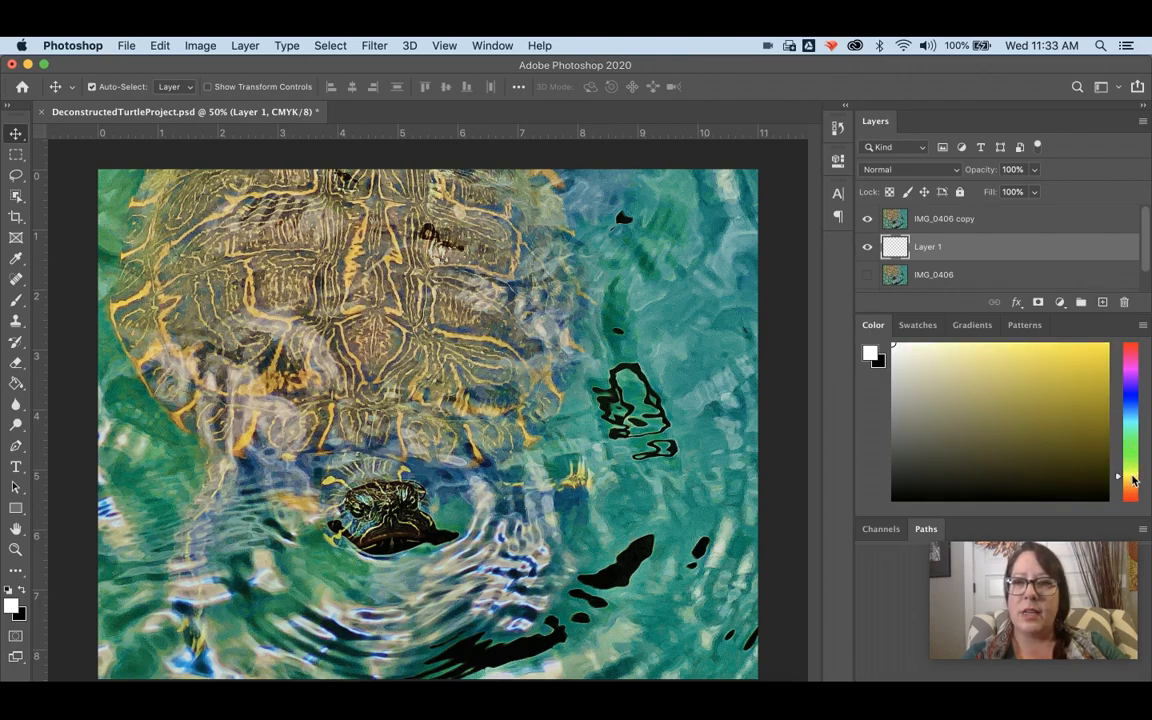
{"action": "left_click", "coordinate": [1103, 348]}
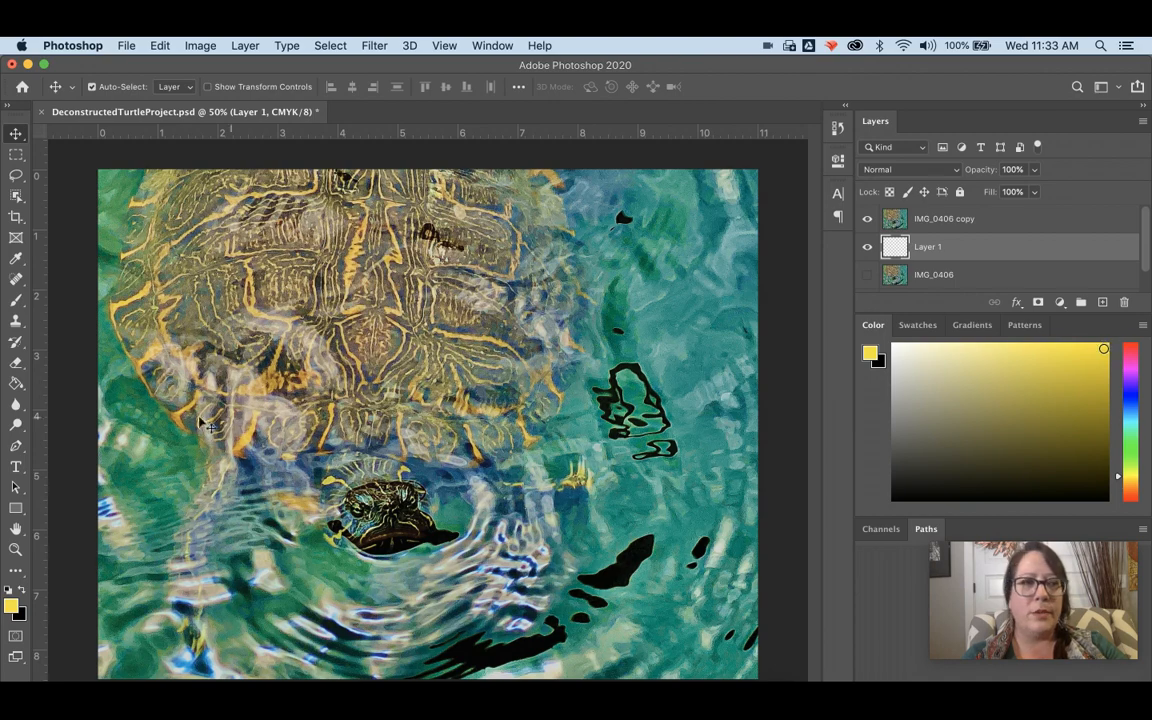
{"action": "left_click", "coordinate": [11, 389]}
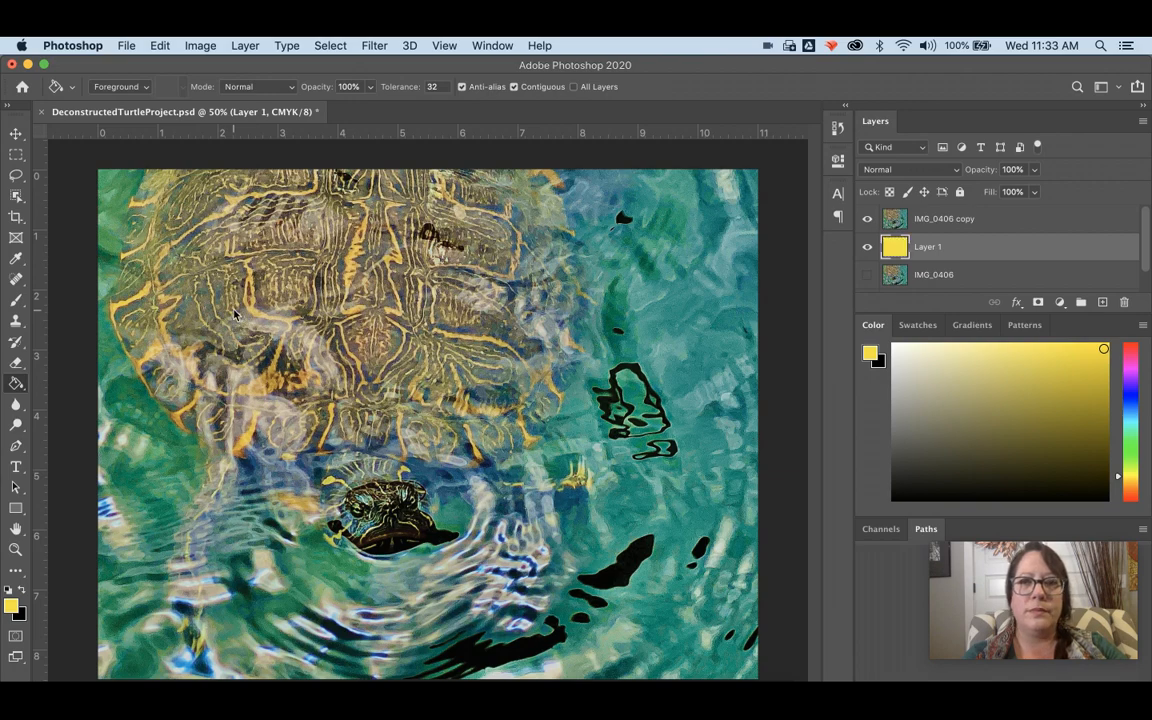
{"action": "left_click", "coordinate": [866, 220]}
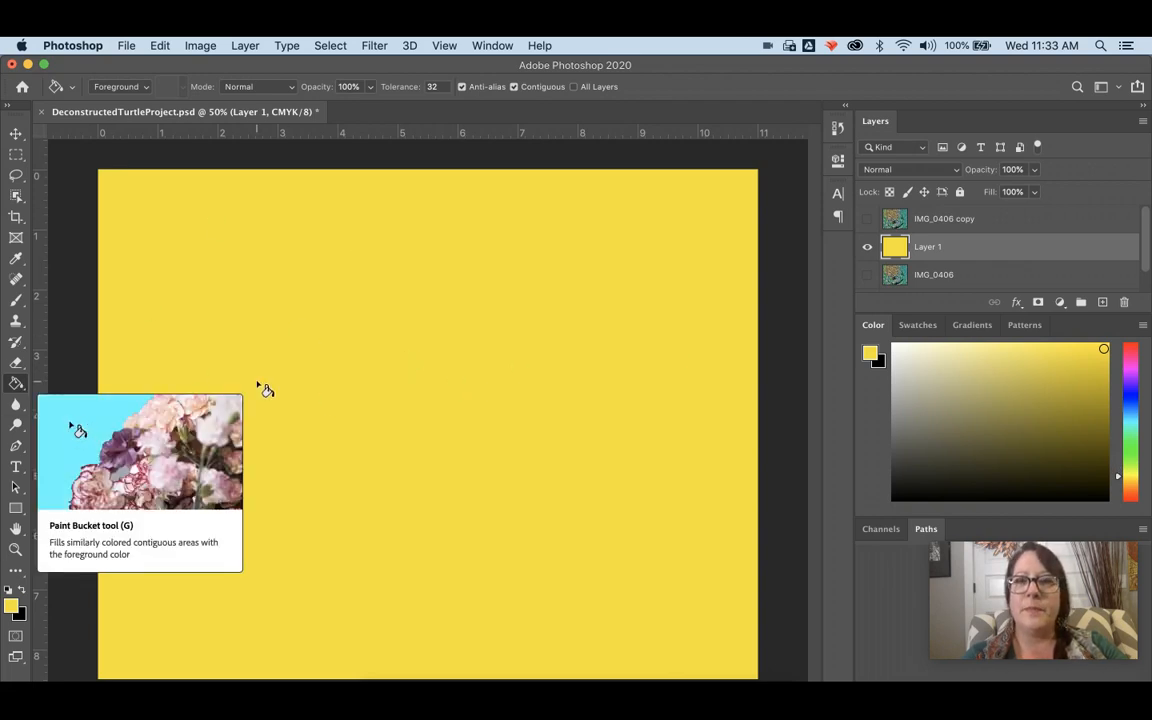
{"action": "left_click", "coordinate": [866, 219]}
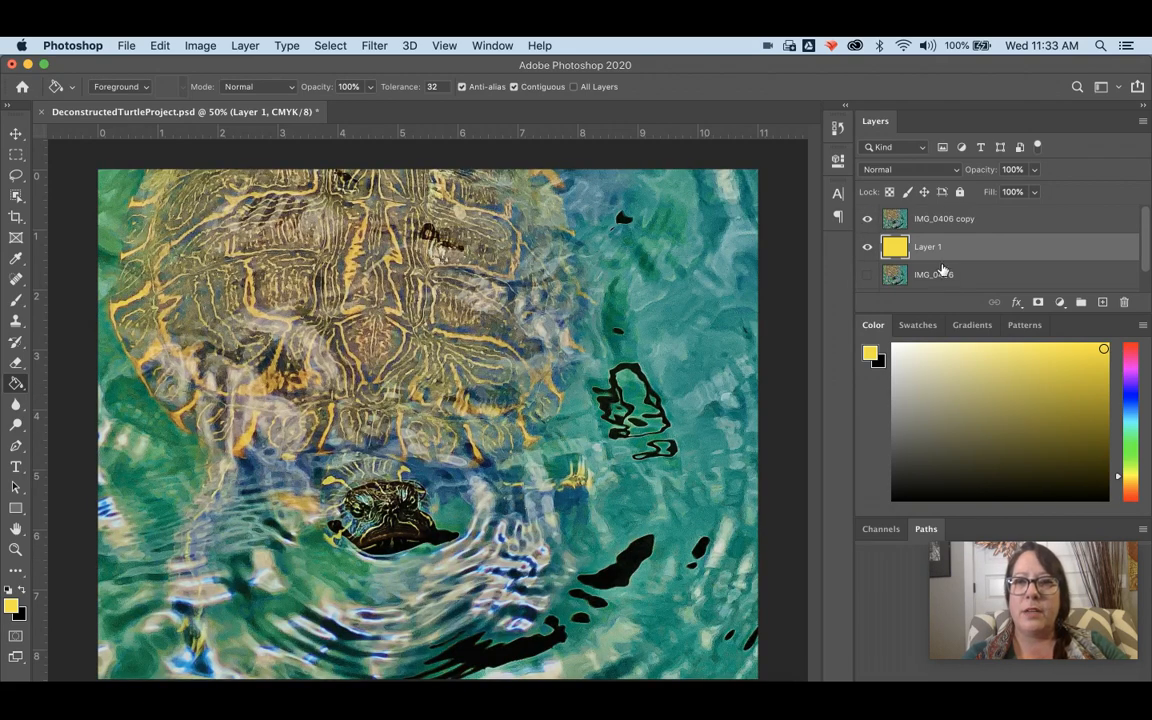
- On the IMG_0406 copy layer, select a strip about 0.6 by 1.4 in at the top edge's 10 in mark and move it to about 6.5 in
{"action": "left_click", "coordinate": [943, 222]}
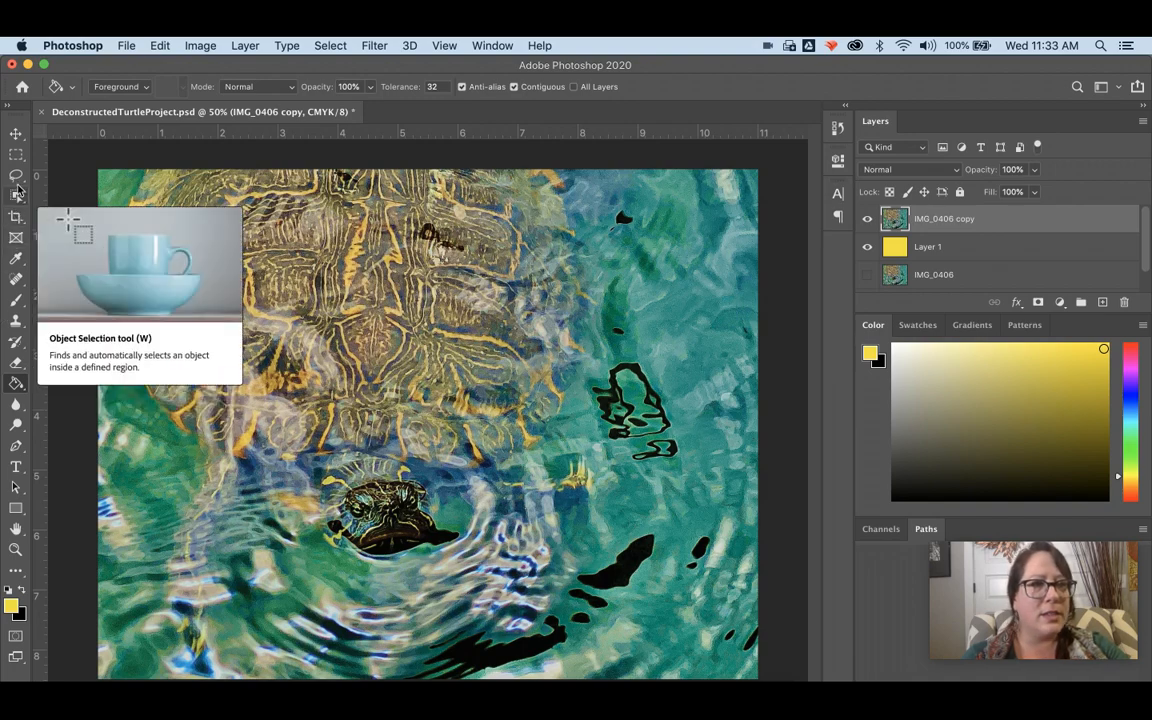
{"action": "left_click", "coordinate": [16, 155]}
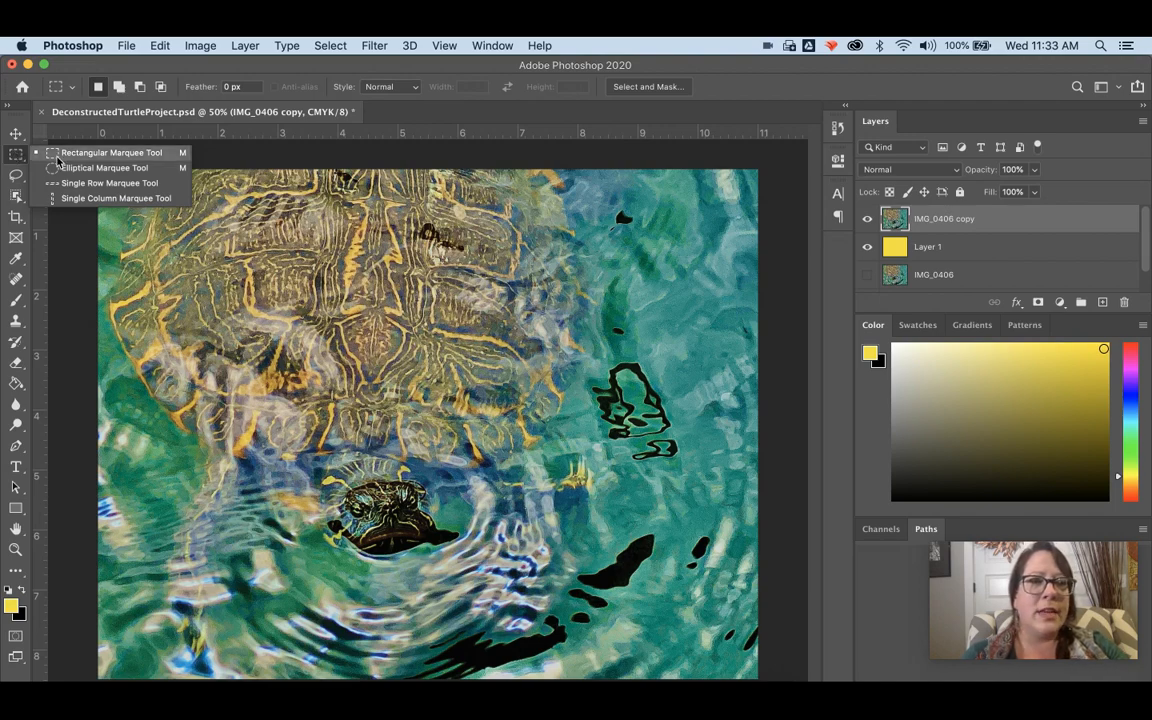
{"action": "left_click", "coordinate": [58, 156]}
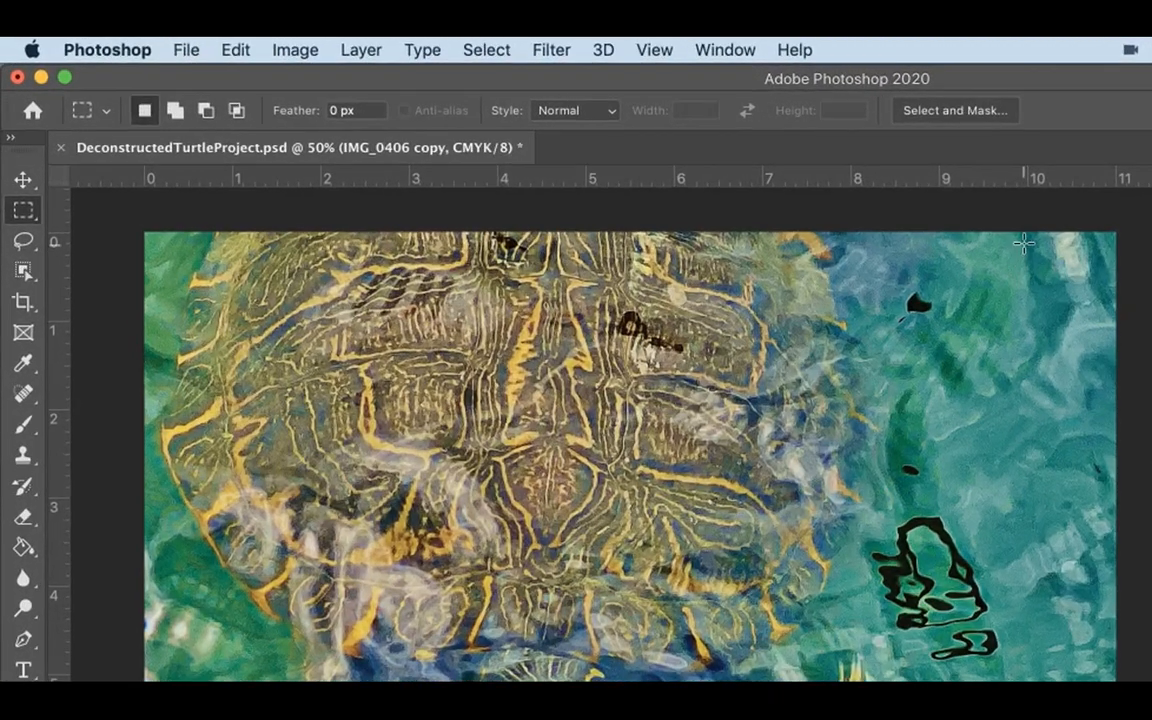
{"action": "left_click_drag", "start_coordinate": [1031, 236], "coordinate": [1070, 331]}
{"action": "left_click", "coordinate": [1036, 261]}
{"action": "left_click_drag", "start_coordinate": [1028, 231], "coordinate": [1077, 350]}
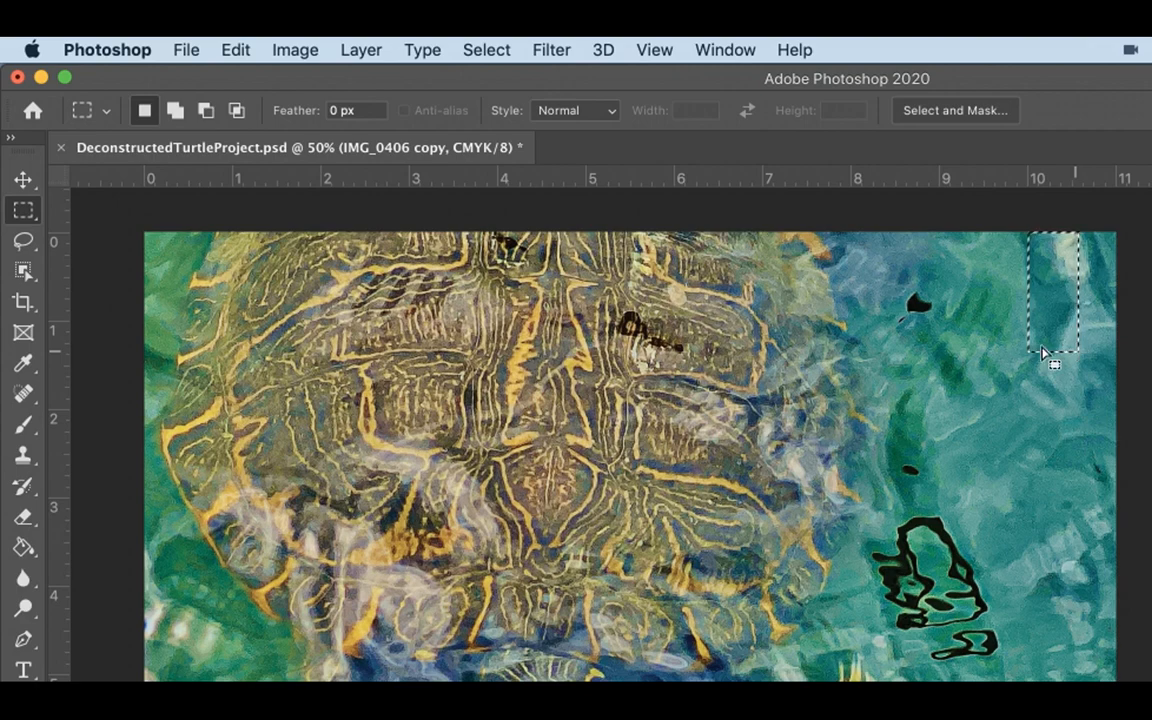
{"action": "left_click", "coordinate": [21, 184]}
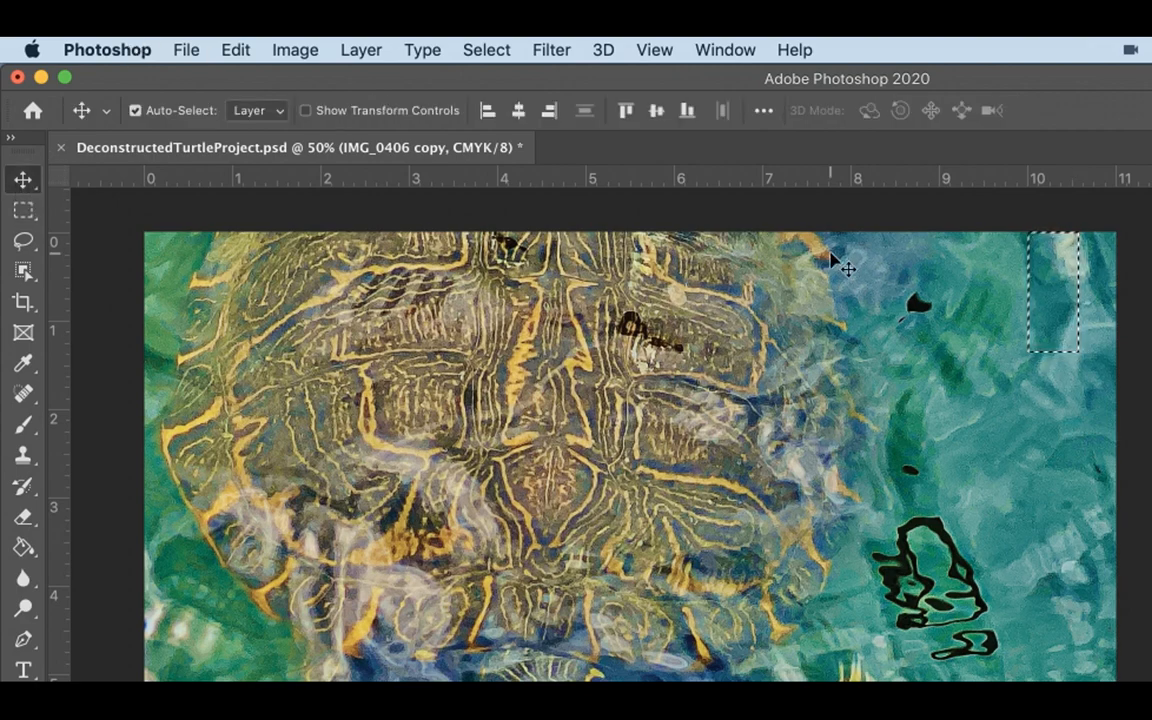
{"action": "left_click_drag", "start_coordinate": [1057, 265], "coordinate": [753, 272]}
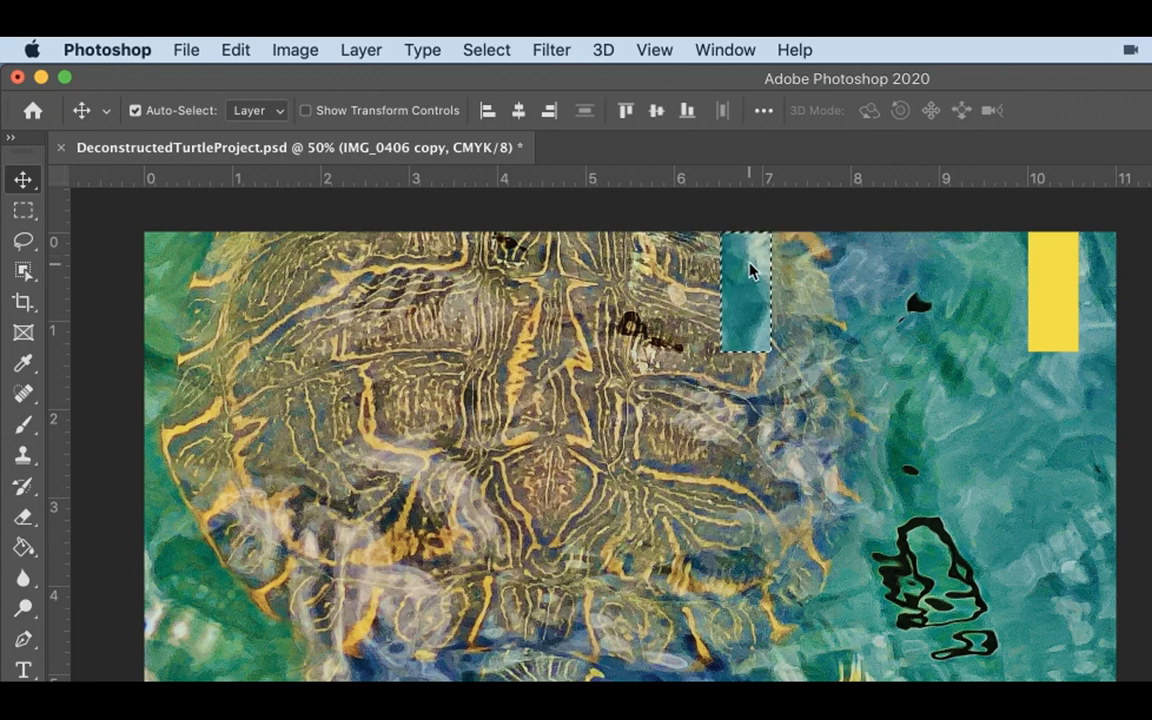
- Select a second strip about 0.6 by 1.4 in at the top edge's 8.5 in mark and move it to about 5.1 in
{"action": "left_click", "coordinate": [22, 214]}
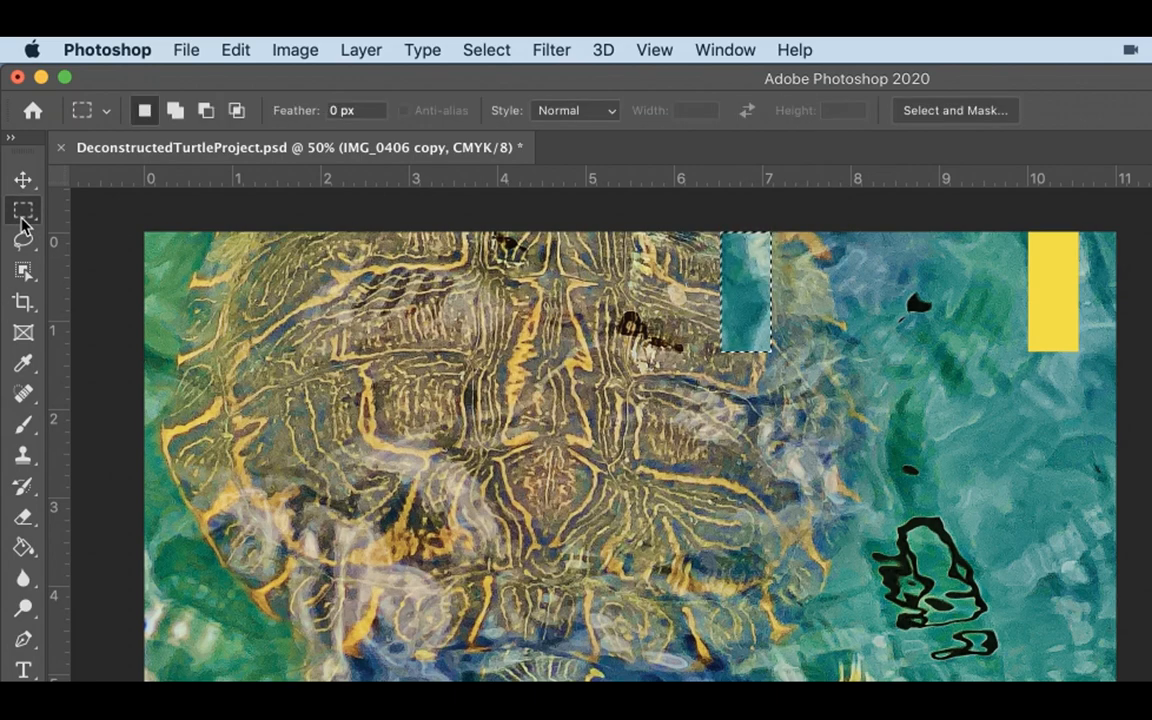
{"action": "left_click", "coordinate": [488, 364]}
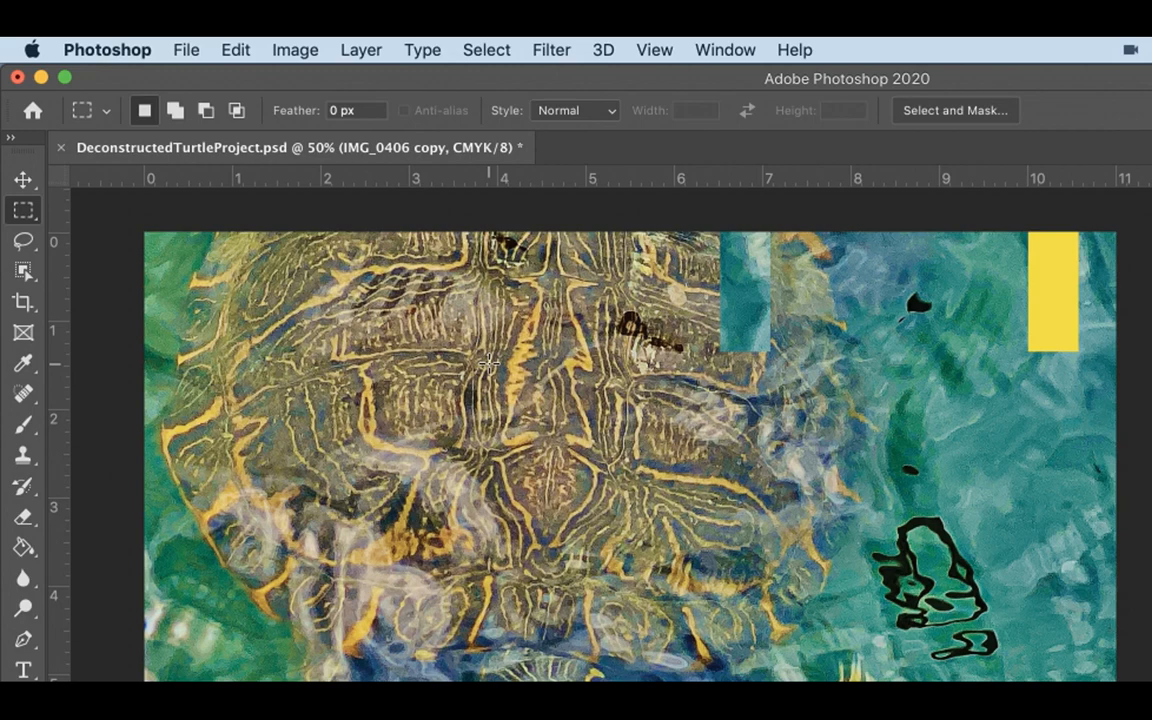
{"action": "left_click", "coordinate": [25, 244]}
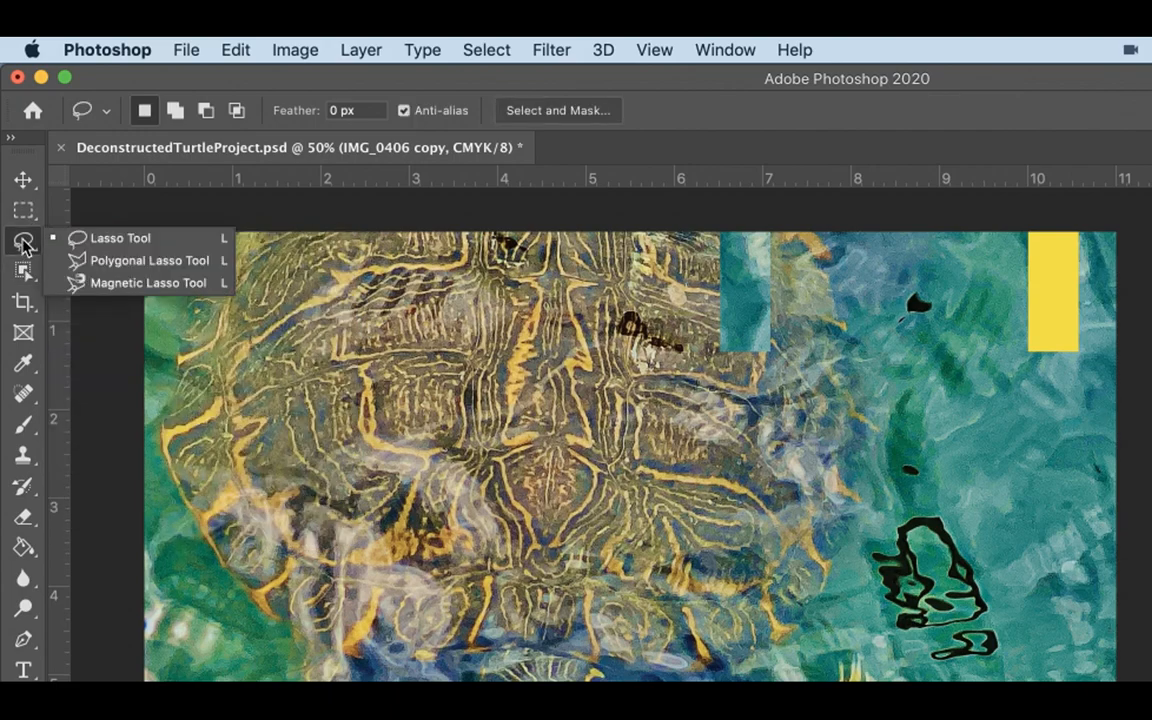
{"action": "left_click", "coordinate": [23, 210]}
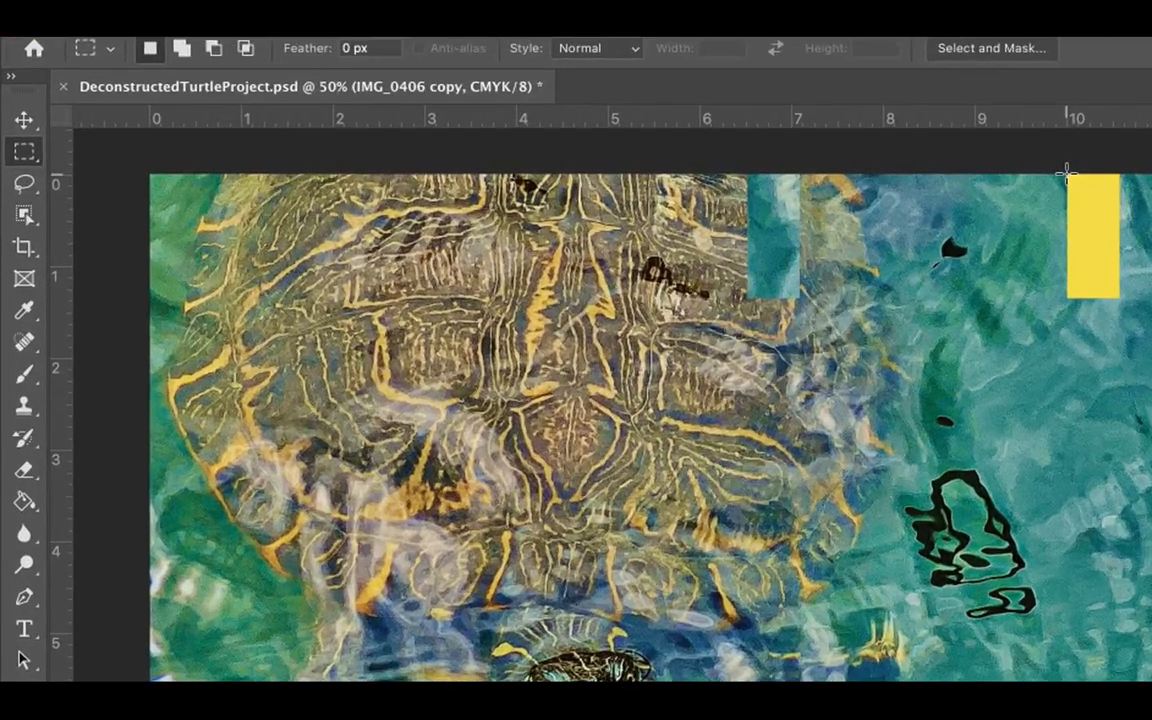
{"action": "left_click_drag", "start_coordinate": [1066, 172], "coordinate": [967, 260]}
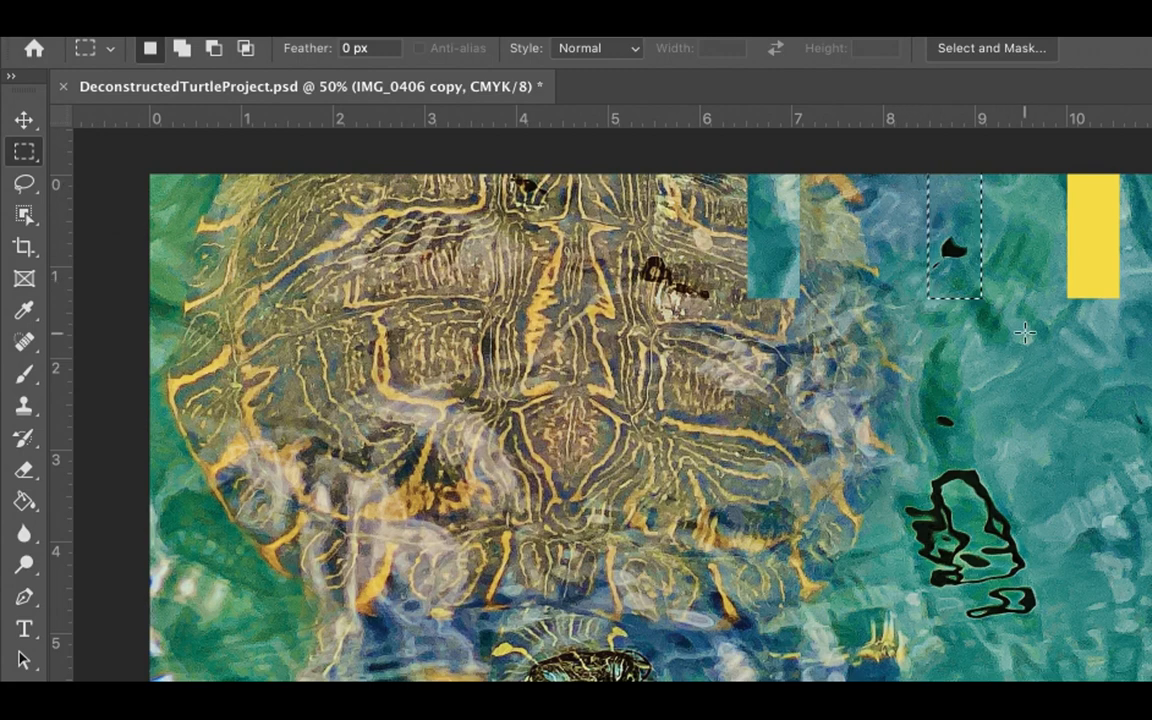
{"action": "left_click", "coordinate": [24, 120]}
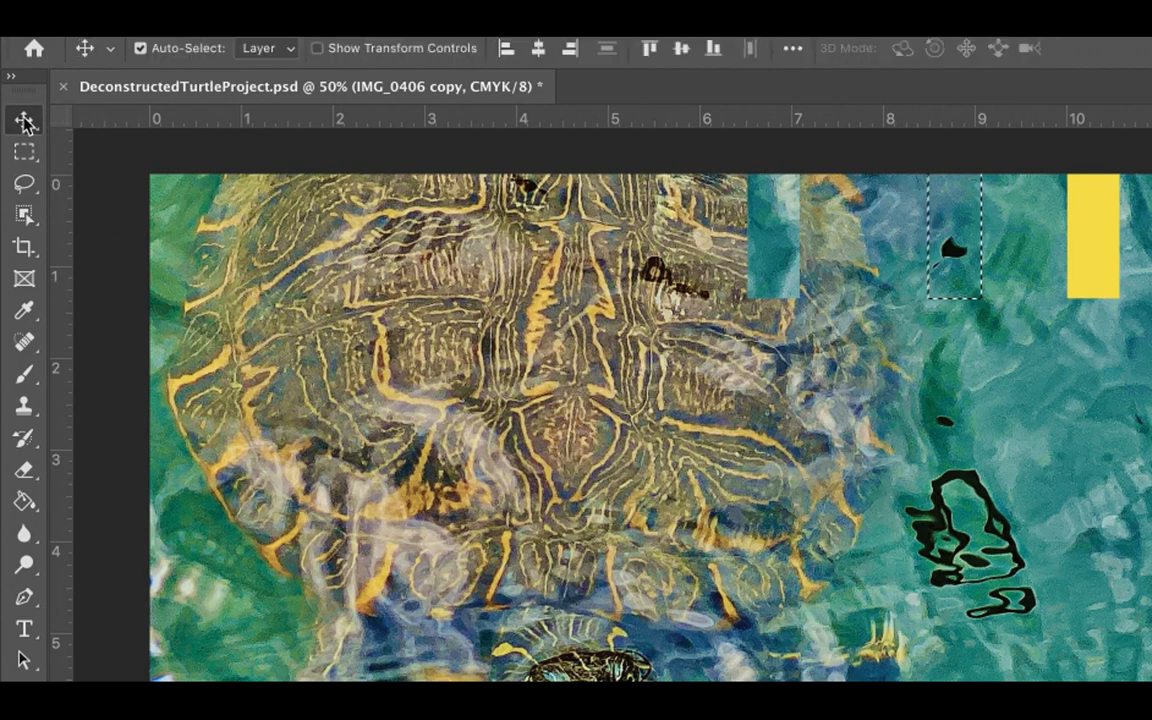
{"action": "left_click_drag", "start_coordinate": [917, 249], "coordinate": [639, 246]}
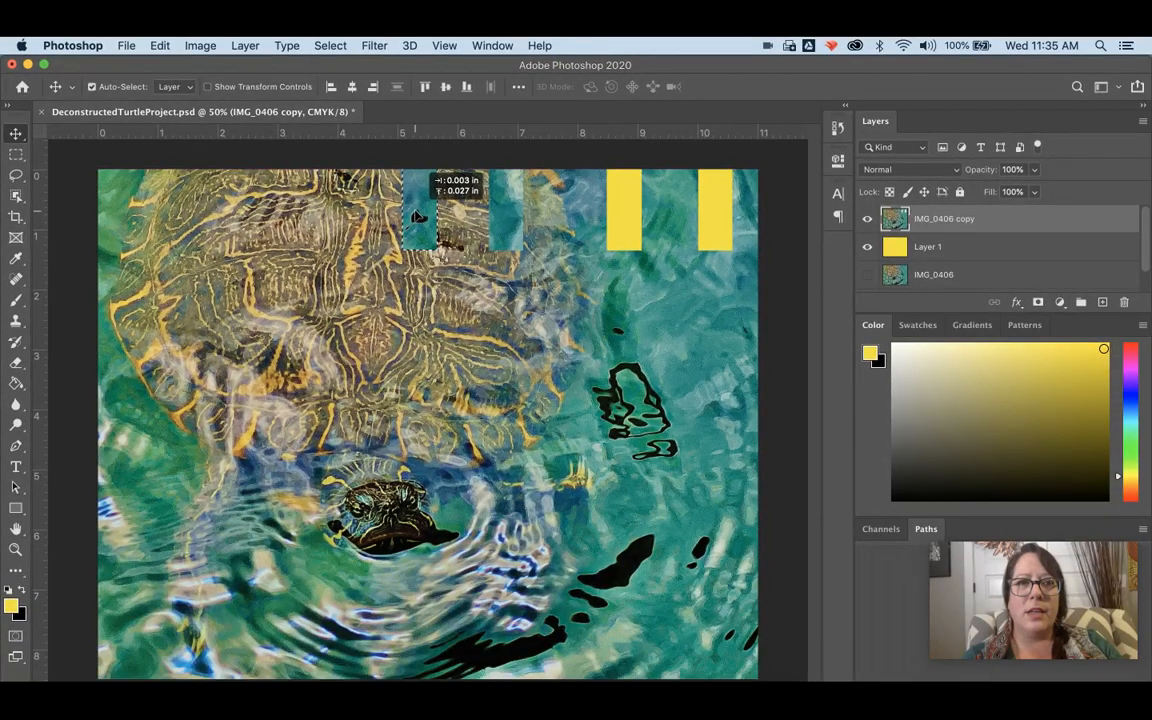
{"action": "left_click_drag", "start_coordinate": [418, 216], "coordinate": [418, 216]}
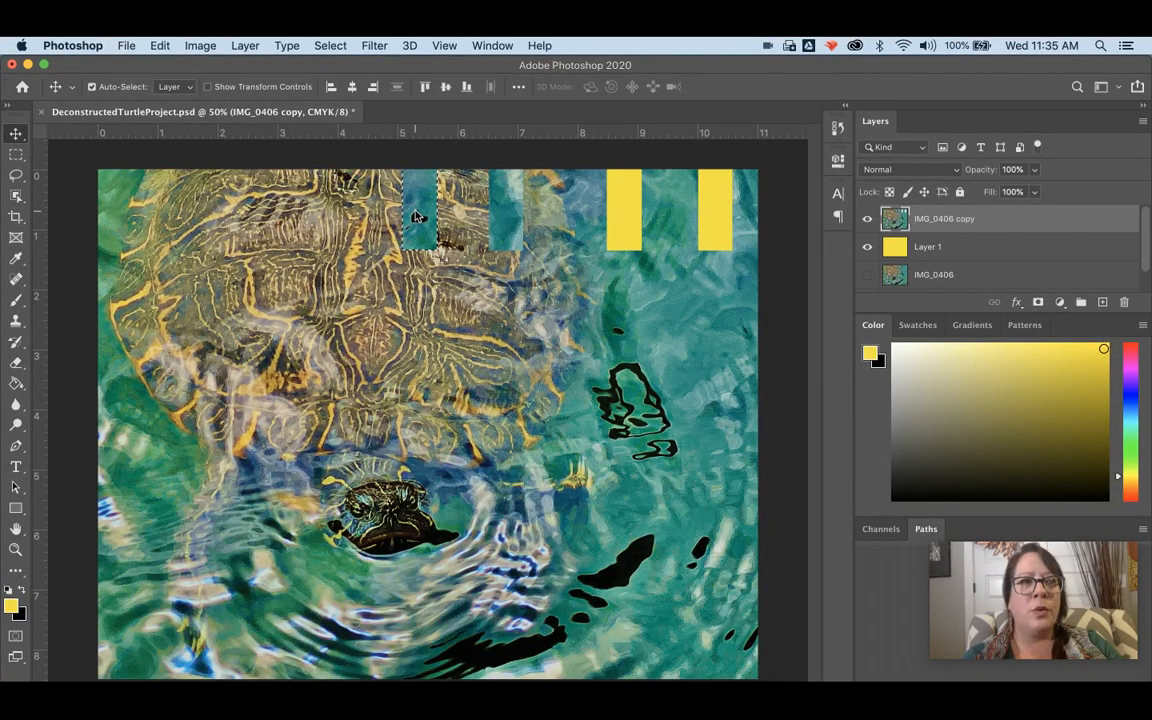
- Select a horizontal strip about 1.25 by 0.5 in at the right edge, 2.2 in down, and move it onto the shell at about 3.6 in across
{"action": "left_click", "coordinate": [15, 157]}
{"action": "left_click_drag", "start_coordinate": [758, 332], "coordinate": [683, 300]}
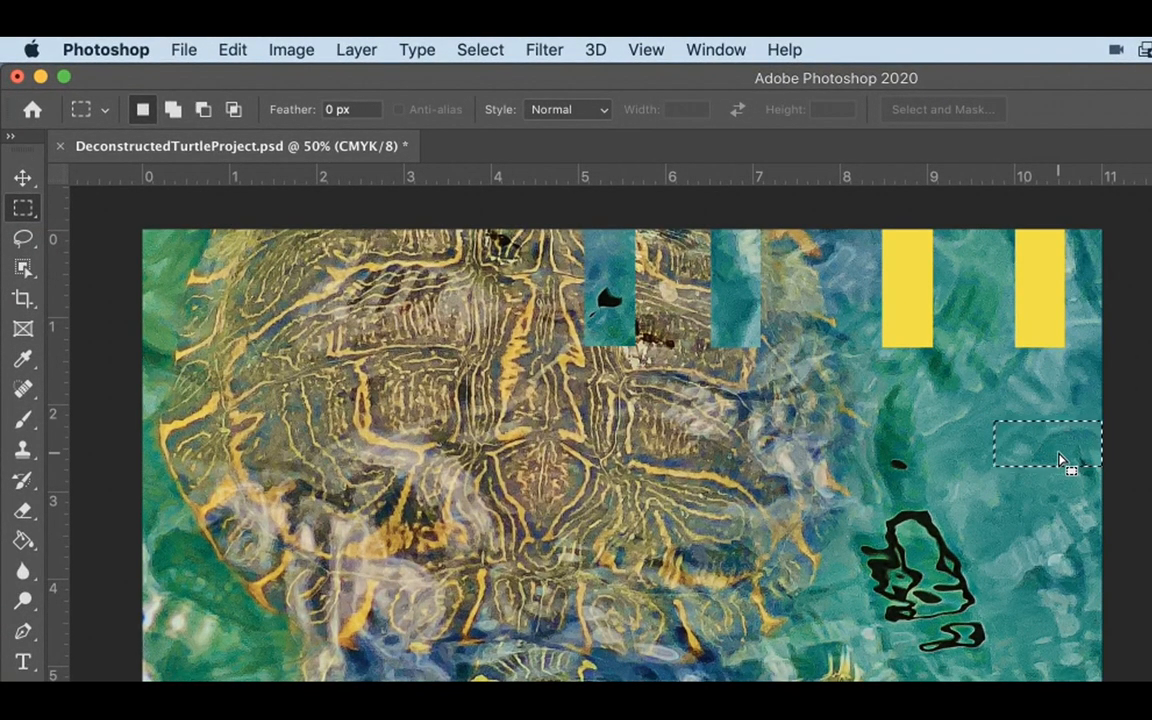
{"action": "left_click_drag", "start_coordinate": [1058, 458], "coordinate": [531, 310]}
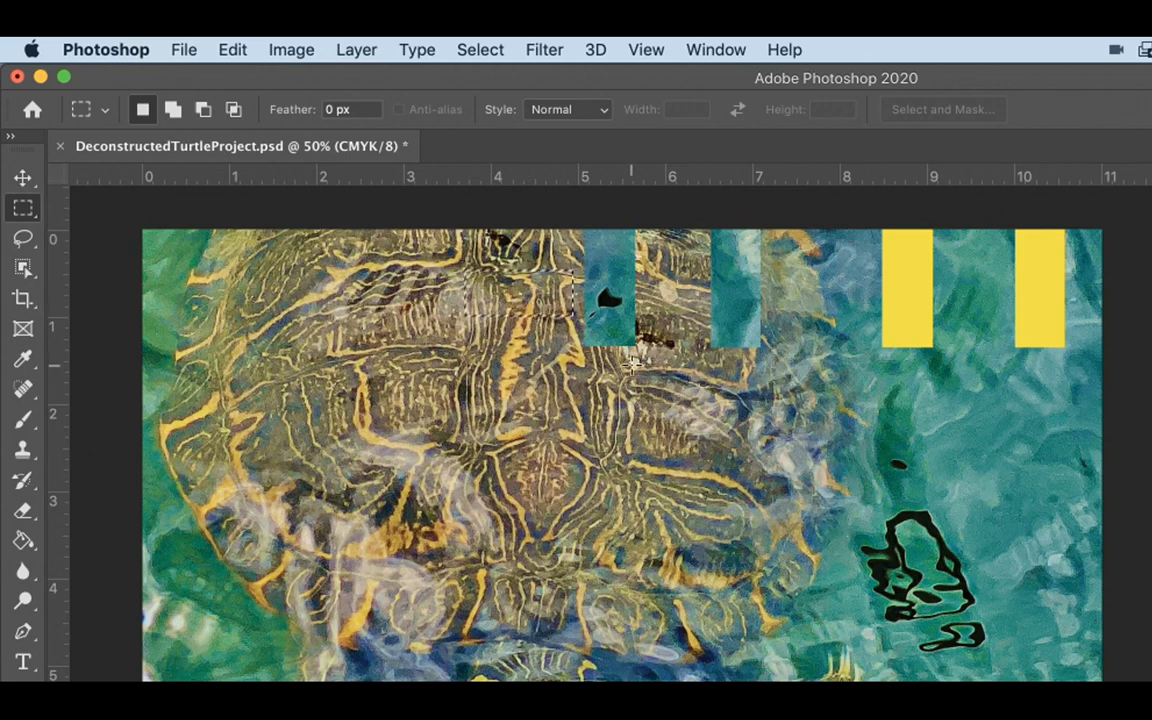
{"action": "key", "text": "super+z"}
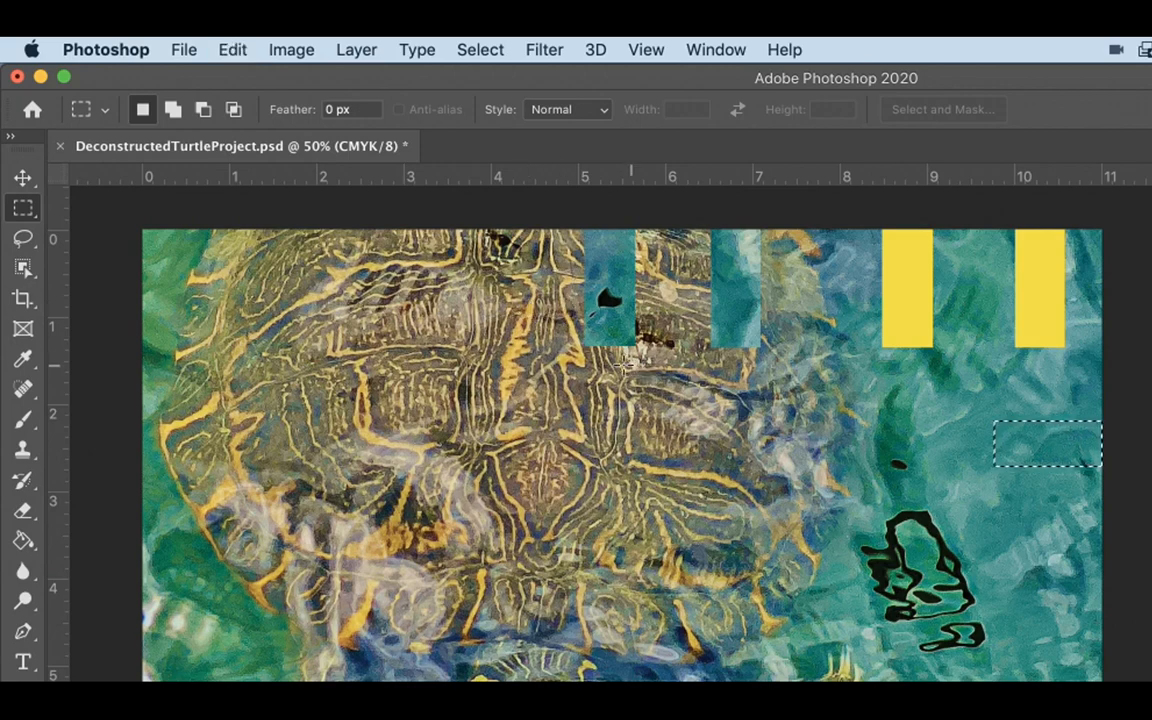
{"action": "left_click", "coordinate": [23, 180]}
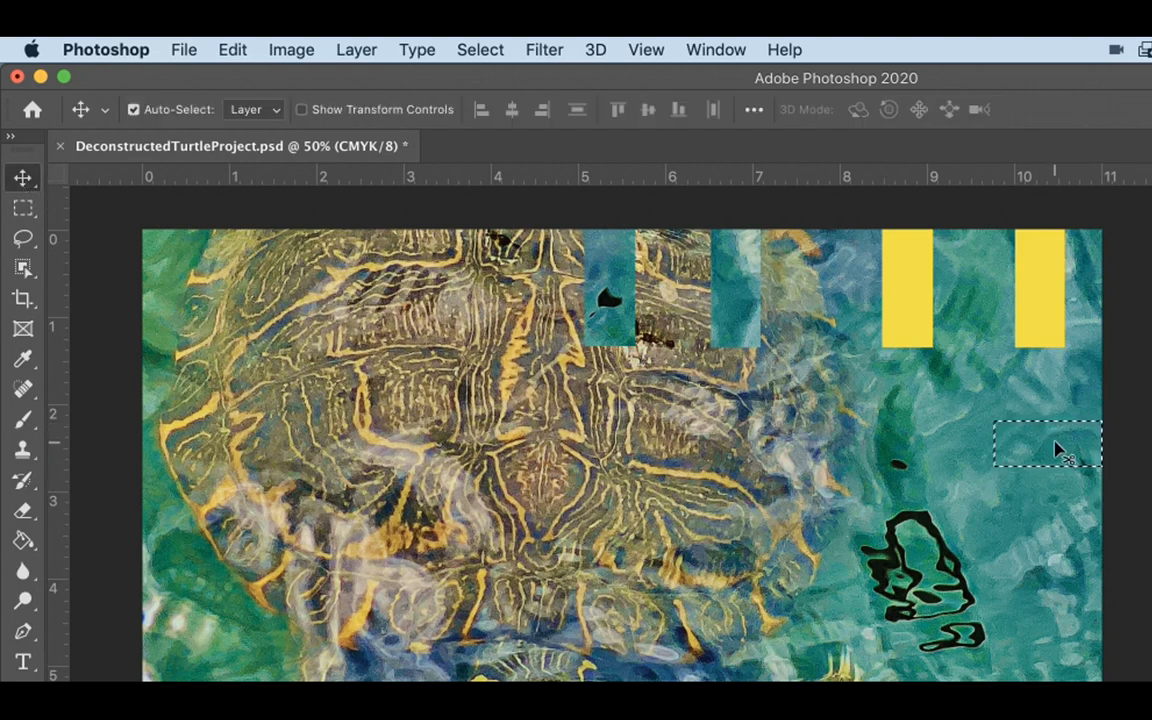
{"action": "key", "text": "super+d"}
{"action": "left_click_drag", "start_coordinate": [1041, 447], "coordinate": [517, 284]}
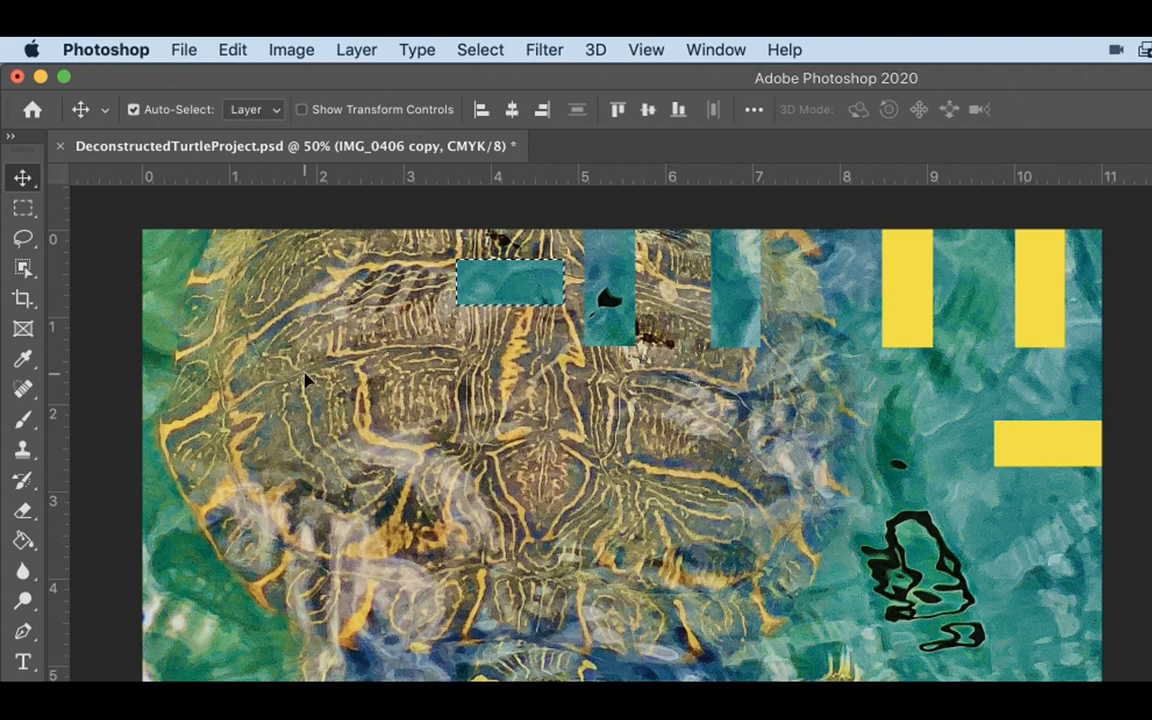
- Select a shell strip about 1.35 by 0.6 in at 6.3 in across, 1.7 in down, and move it to the right edge, about 3 in down
{"action": "left_click", "coordinate": [28, 211]}
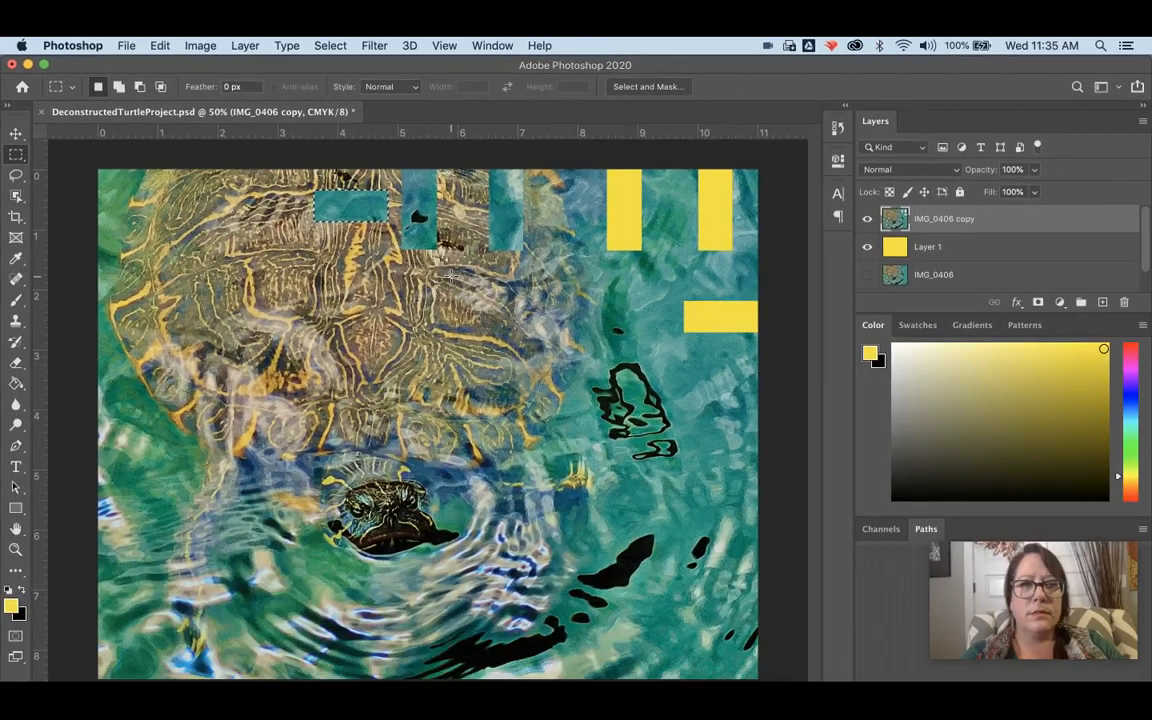
{"action": "left_click_drag", "start_coordinate": [519, 296], "coordinate": [718, 387]}
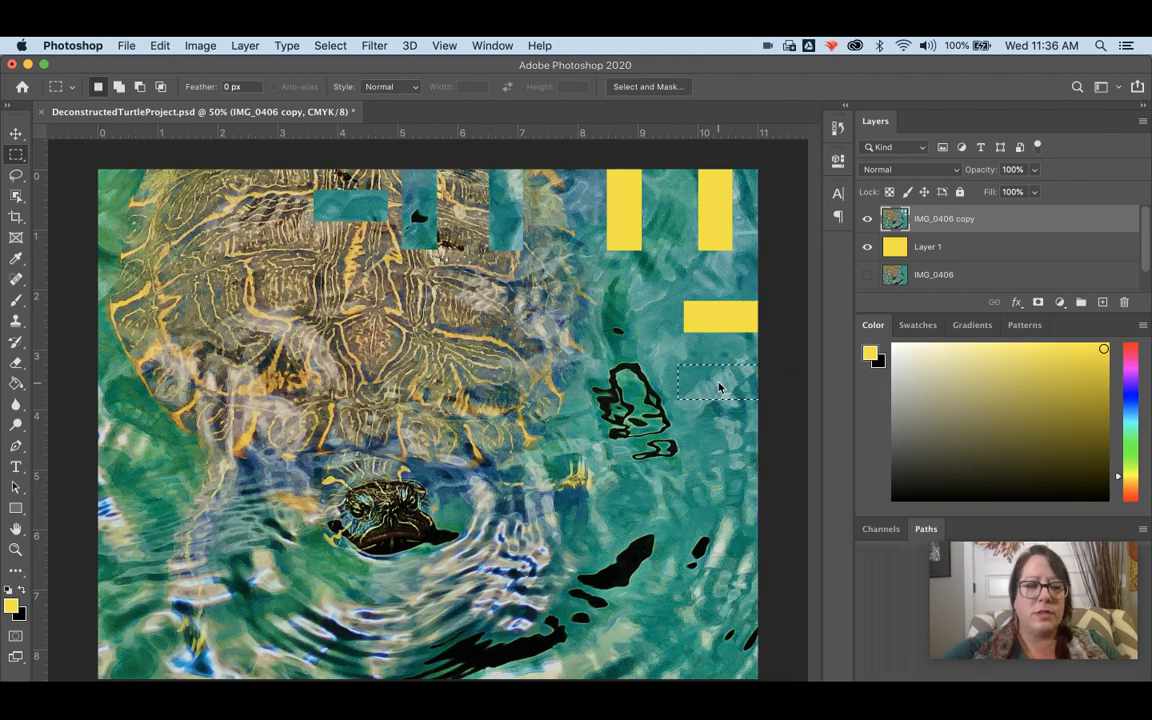
{"action": "key", "text": "super+z"}
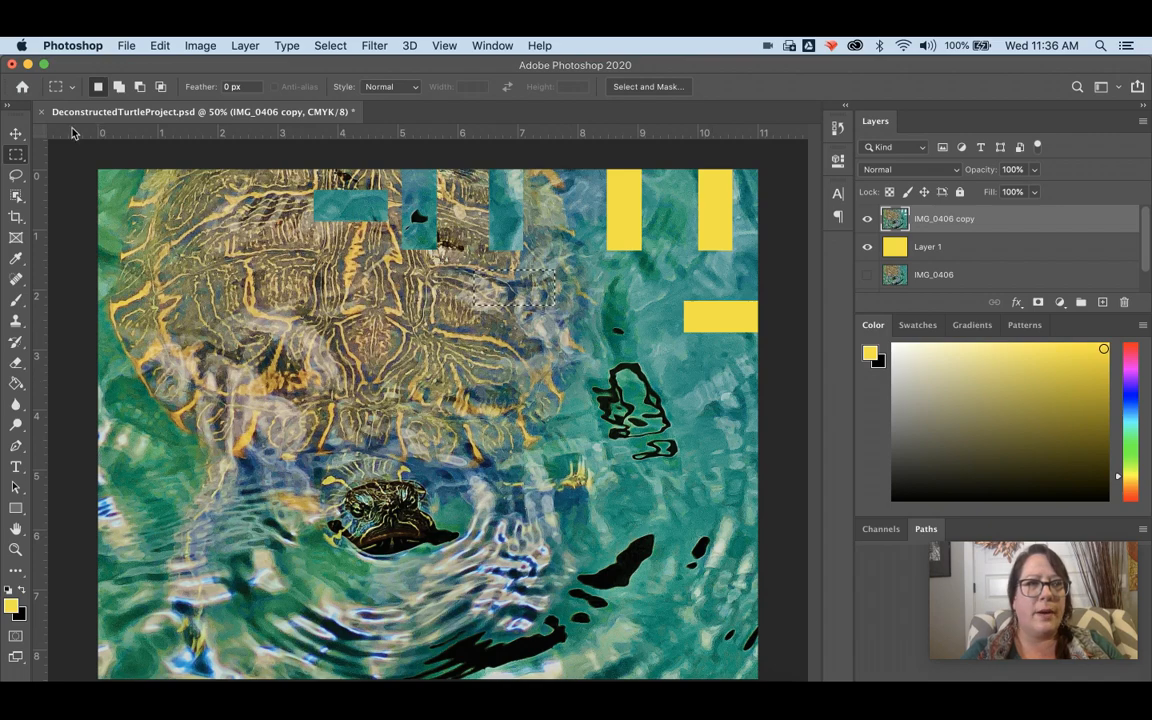
{"action": "left_click", "coordinate": [15, 136]}
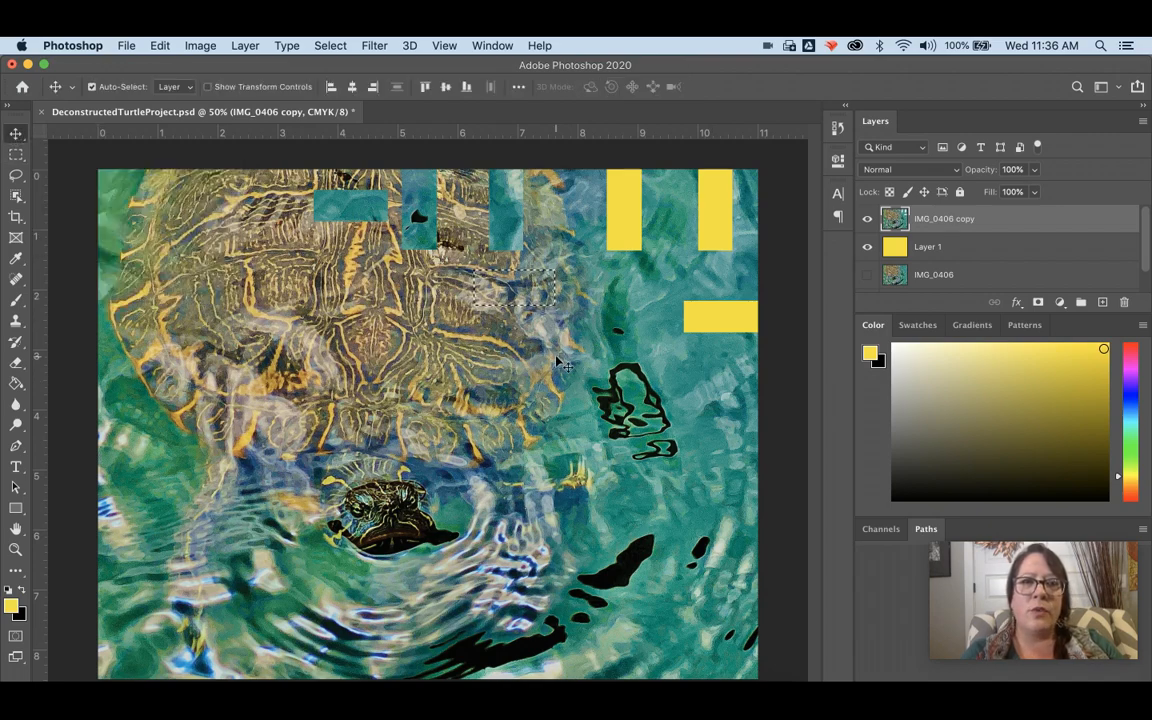
{"action": "left_click_drag", "start_coordinate": [497, 291], "coordinate": [701, 370]}
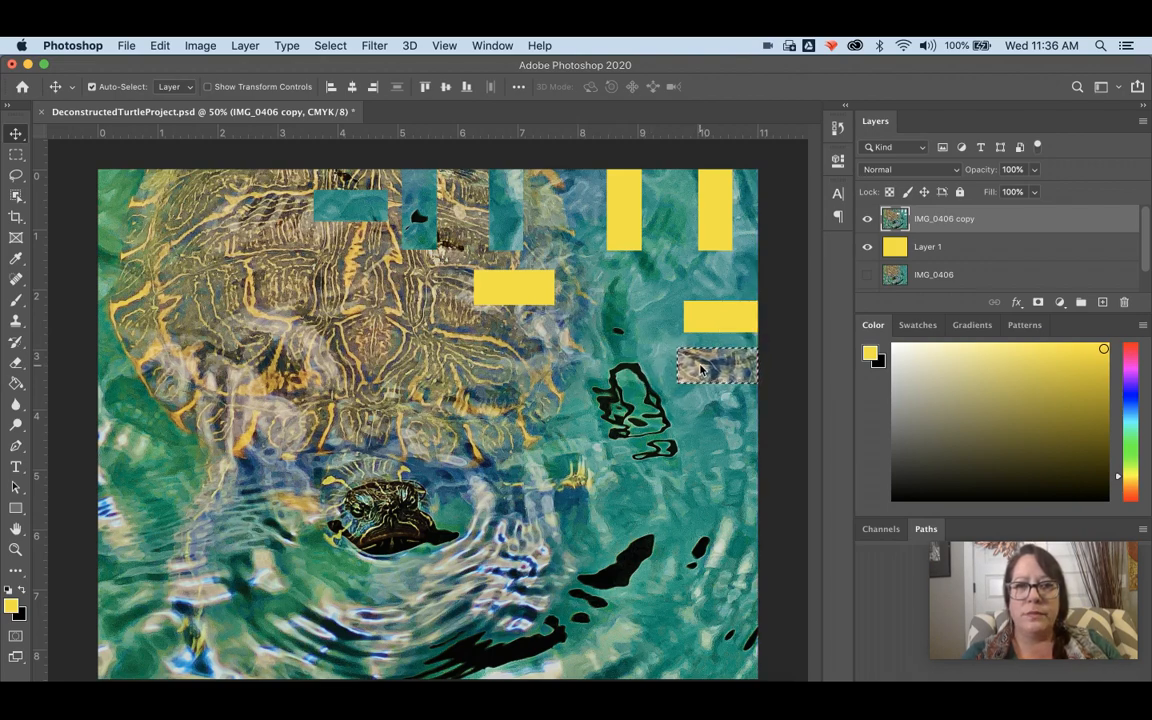
- Cut two vertical shell strips about 0.5 by 1.4 in at the top edge's 0.8 and 2.8 in marks and move them to about 9.2 and 7.7 in
{"action": "left_click", "coordinate": [16, 154]}
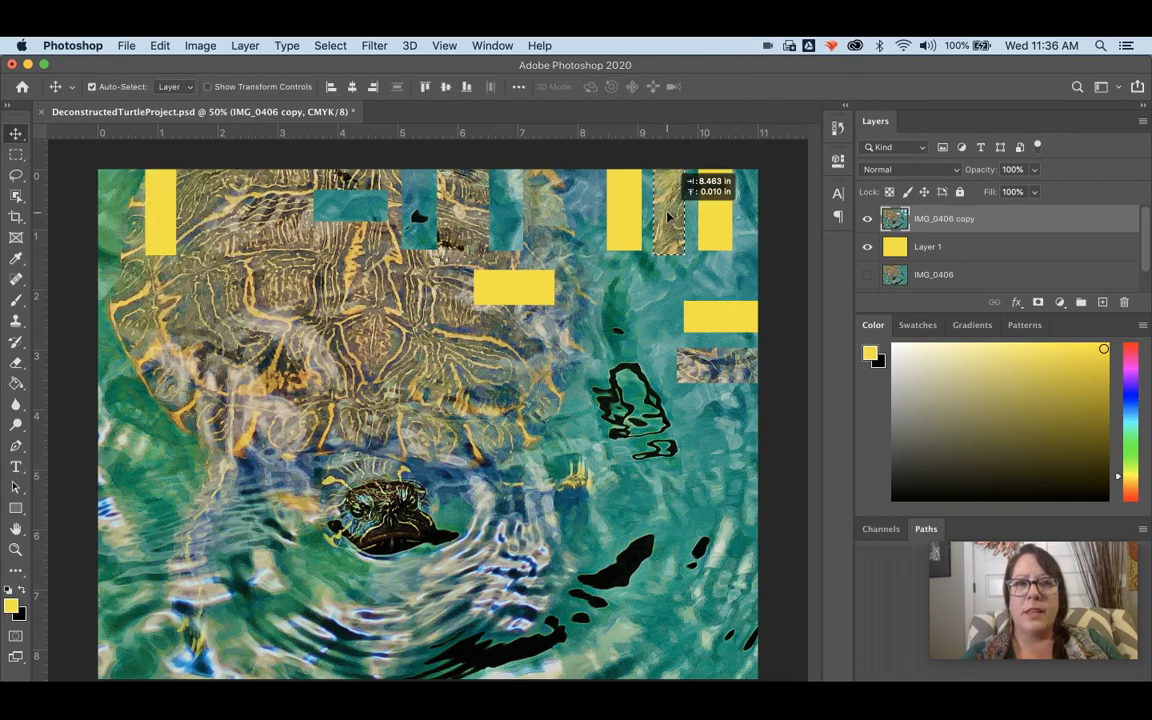
{"action": "left_click_drag", "start_coordinate": [160, 217], "coordinate": [668, 217]}
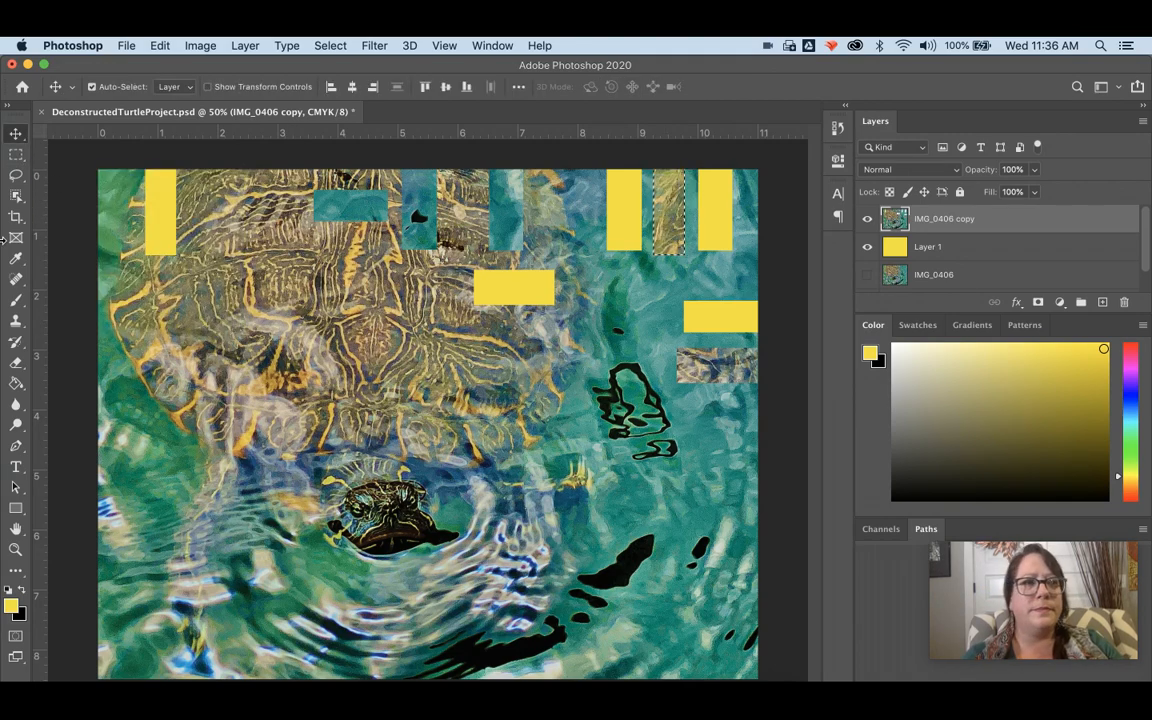
{"action": "left_click", "coordinate": [17, 154]}
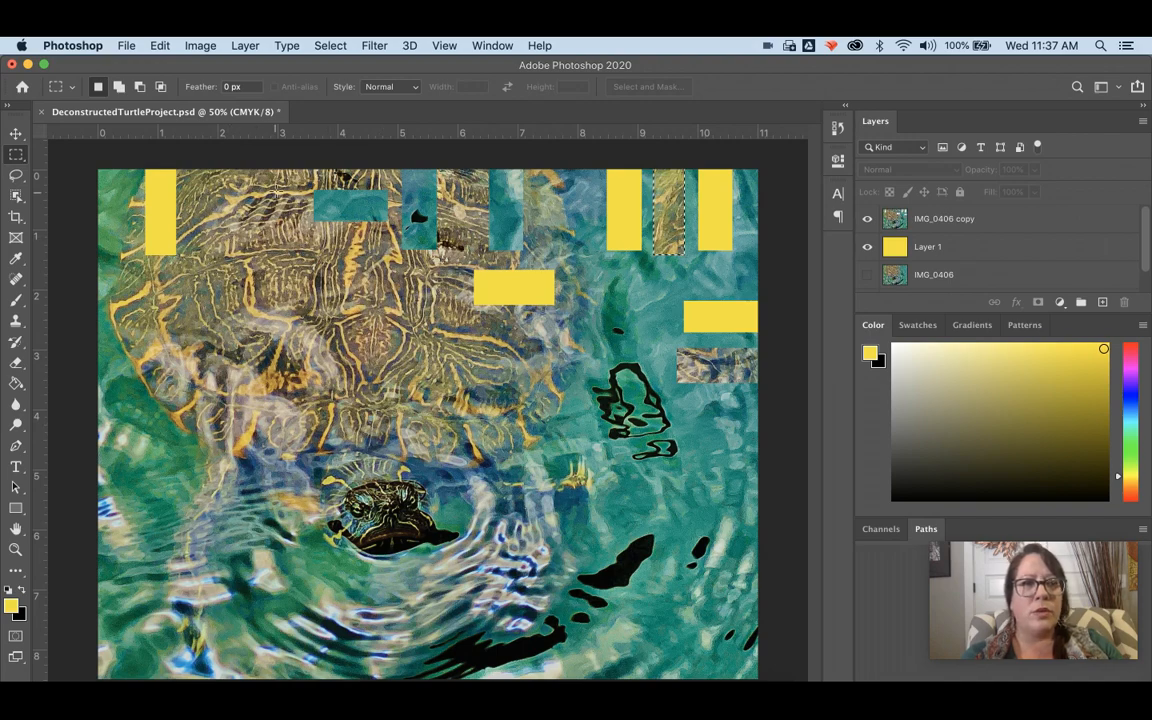
{"action": "left_click_drag", "start_coordinate": [268, 169], "coordinate": [303, 214]}
{"action": "left_click", "coordinate": [18, 139]}
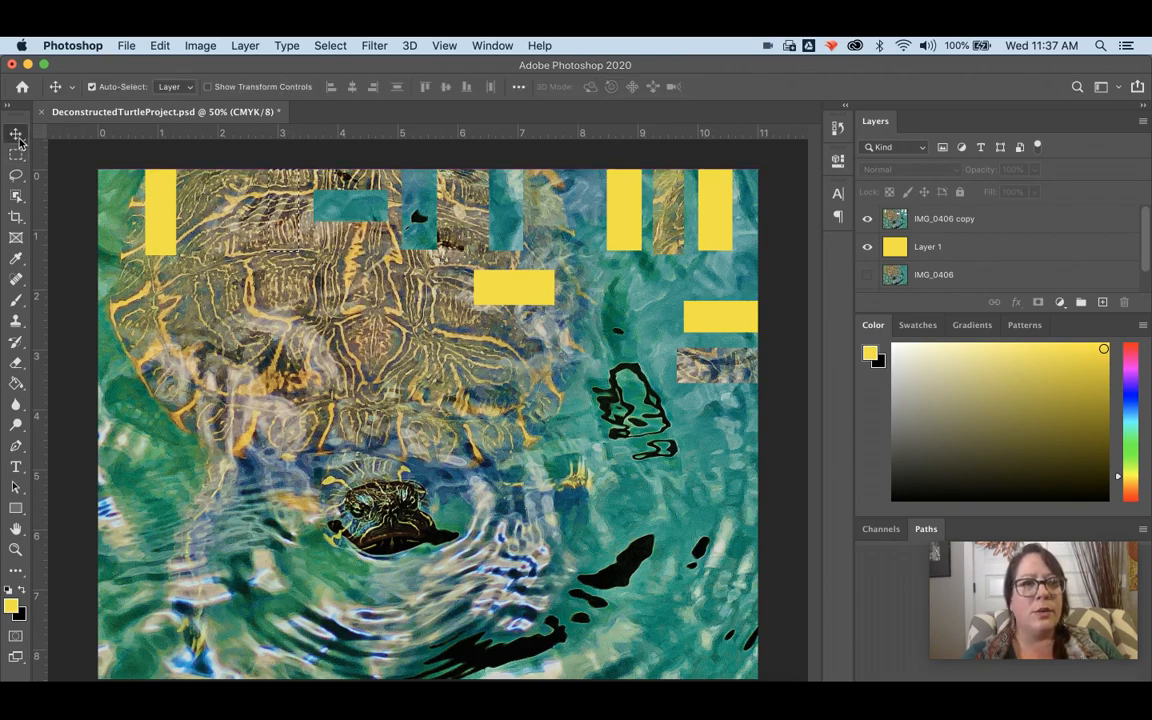
{"action": "left_click_drag", "start_coordinate": [278, 218], "coordinate": [571, 218]}
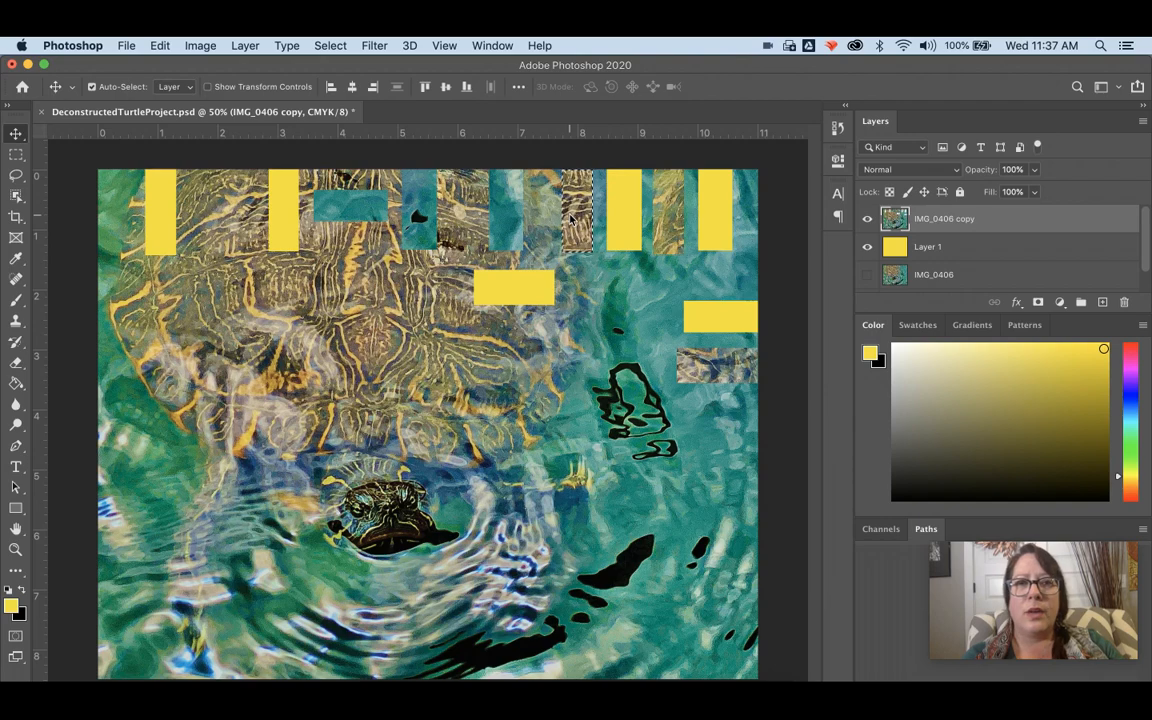
- Select a vertical water strip about 0.6 by 1.6 in at 8.8 in across and move it to the top edge's 2 in mark
{"action": "key", "text": "m"}
{"action": "left_click_drag", "start_coordinate": [629, 266], "coordinate": [659, 360]}
{"action": "key", "text": "v"}
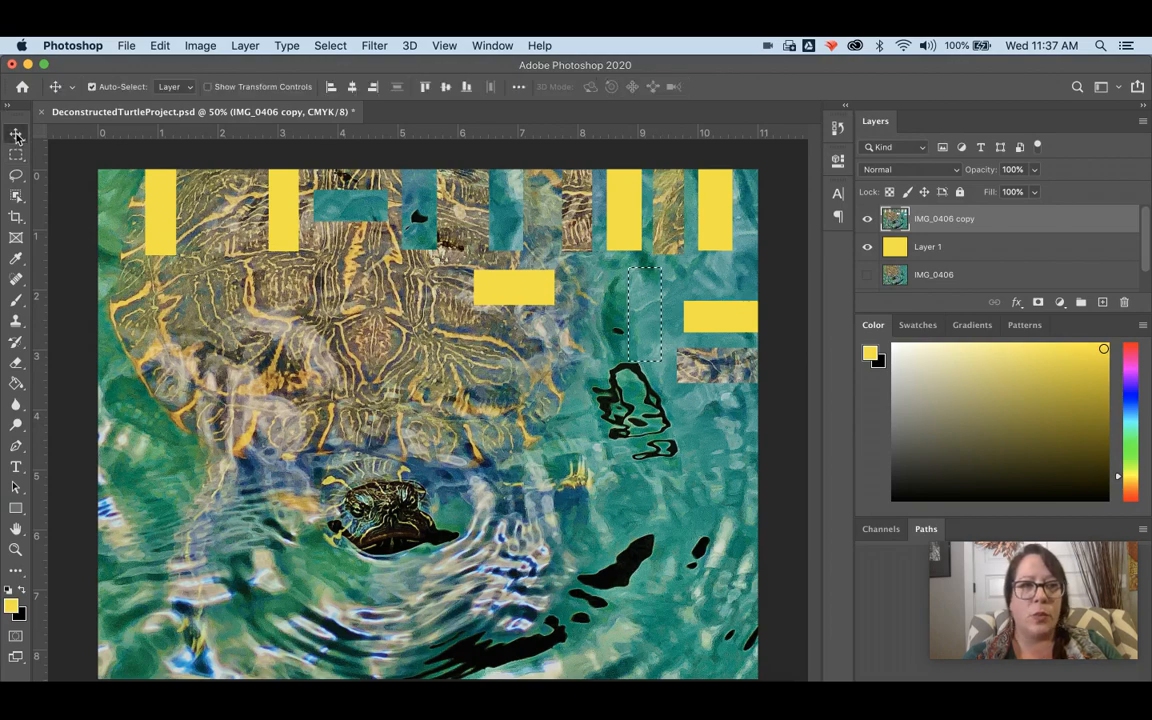
{"action": "left_click_drag", "start_coordinate": [635, 312], "coordinate": [228, 206]}
- Select a vertical strip about 0.6 by 1.7 in at the right edge, 3.7 in down, and move it to about 6.7 in across, 2.5 in down
{"action": "left_click", "coordinate": [16, 154]}
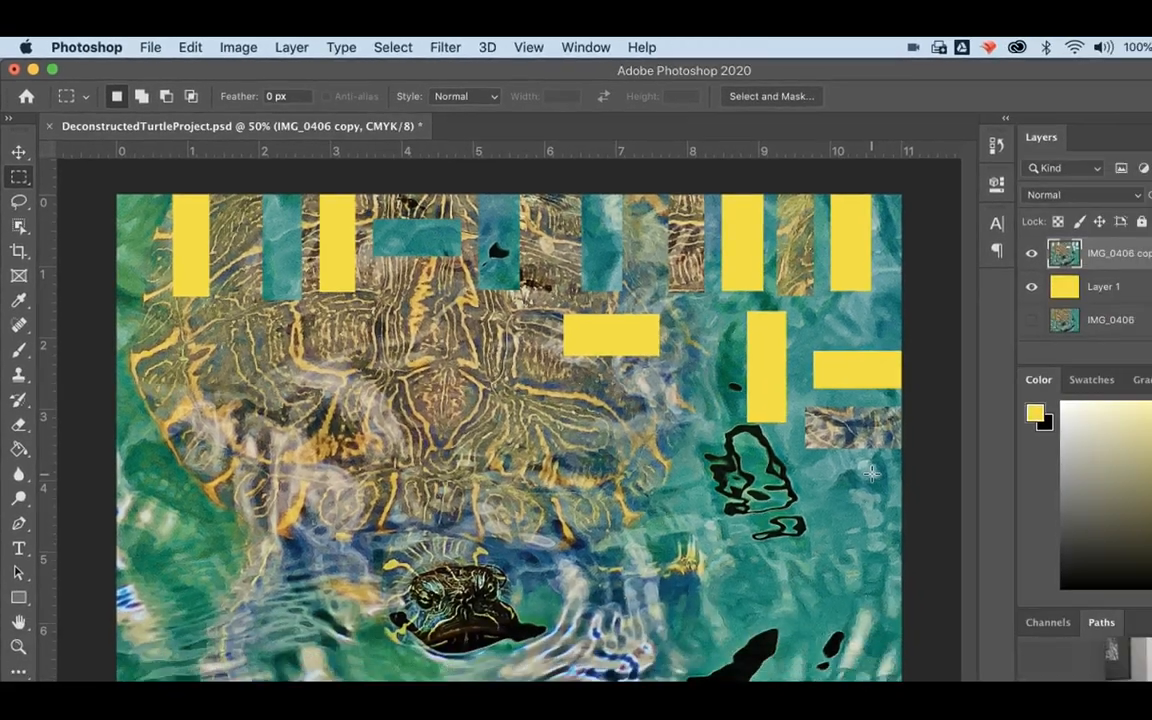
{"action": "left_click_drag", "start_coordinate": [1065, 538], "coordinate": [1013, 681]}
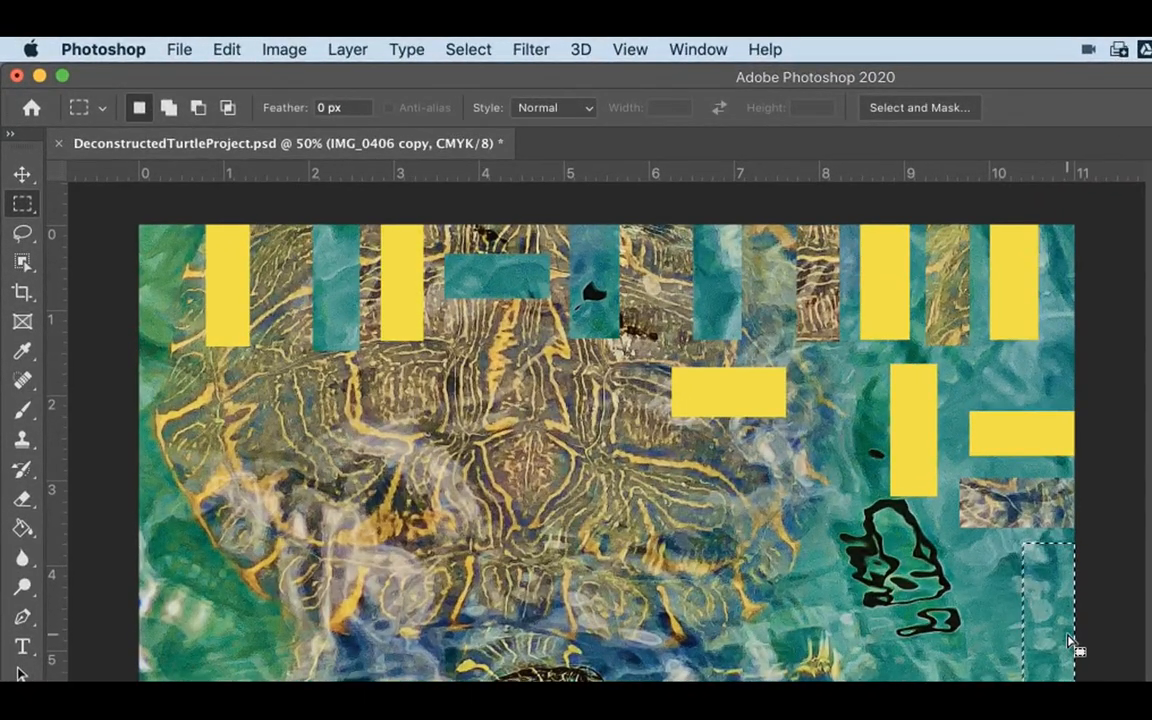
{"action": "left_click_drag", "start_coordinate": [1050, 643], "coordinate": [519, 418]}
{"action": "key", "text": "super+z"}
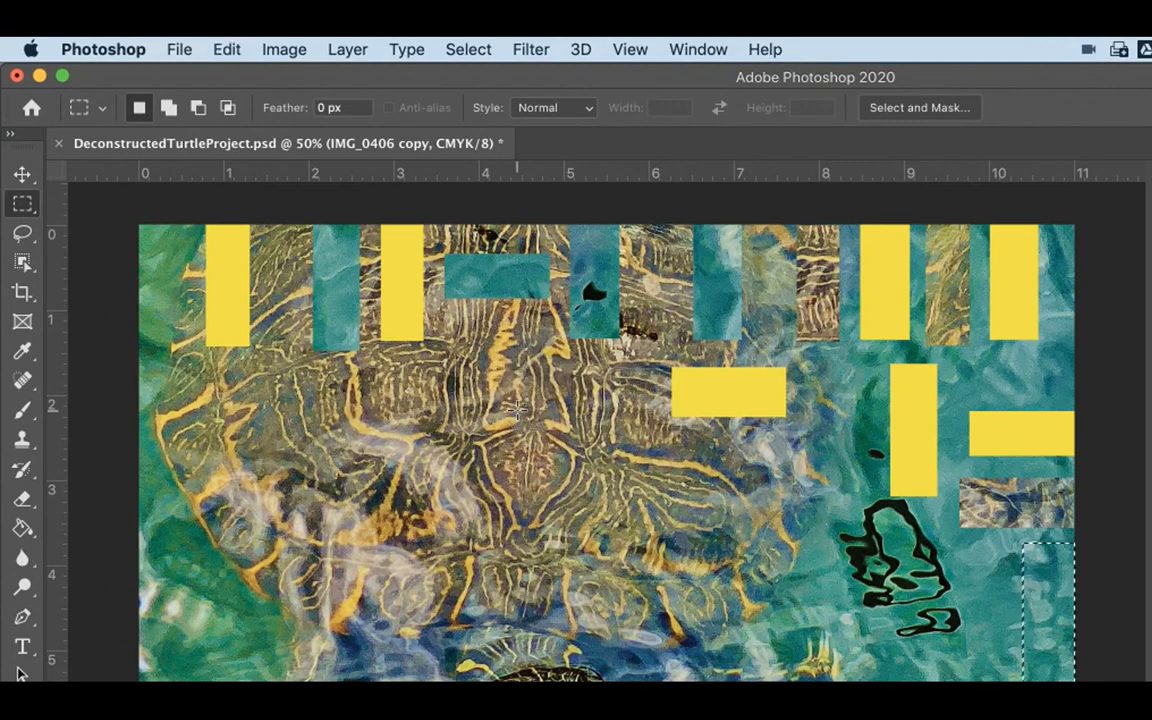
{"action": "left_click", "coordinate": [22, 174]}
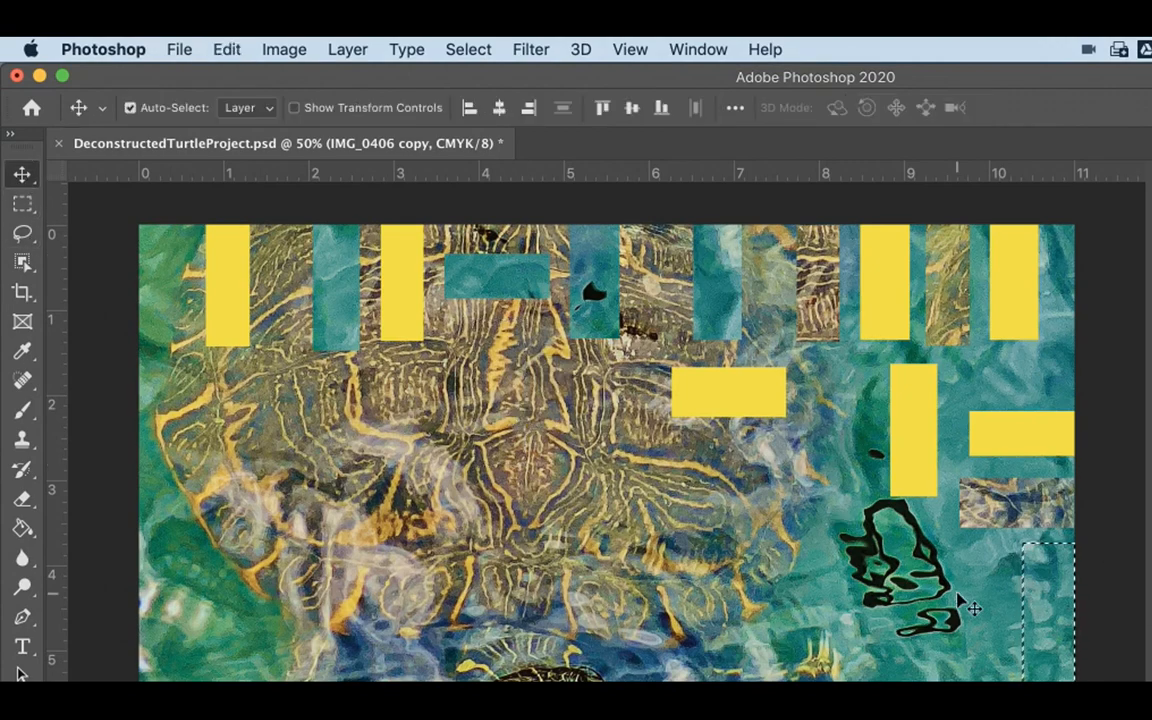
{"action": "left_click_drag", "start_coordinate": [1062, 636], "coordinate": [743, 530]}
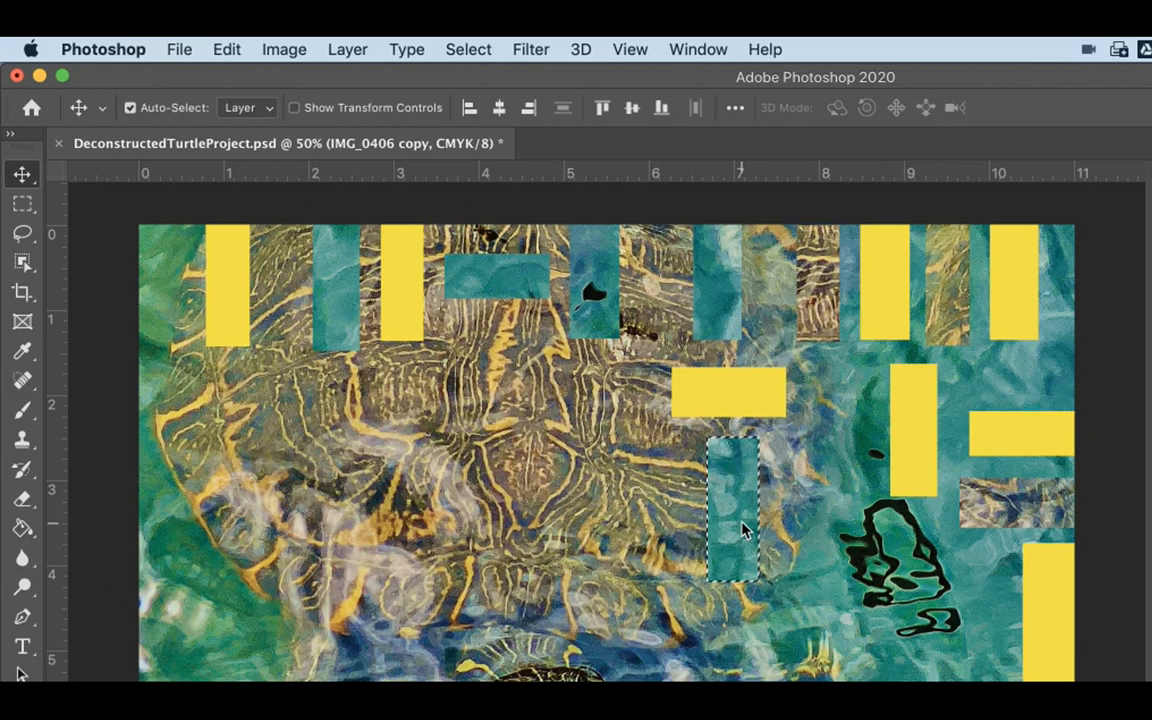
- Select a horizontal strip about 1.4 by 0.6 in across the black ripple at 8.7 in and move it to about 2 in across, 1.6 in down
{"action": "left_click", "coordinate": [22, 204]}
{"action": "left_click", "coordinate": [287, 545]}
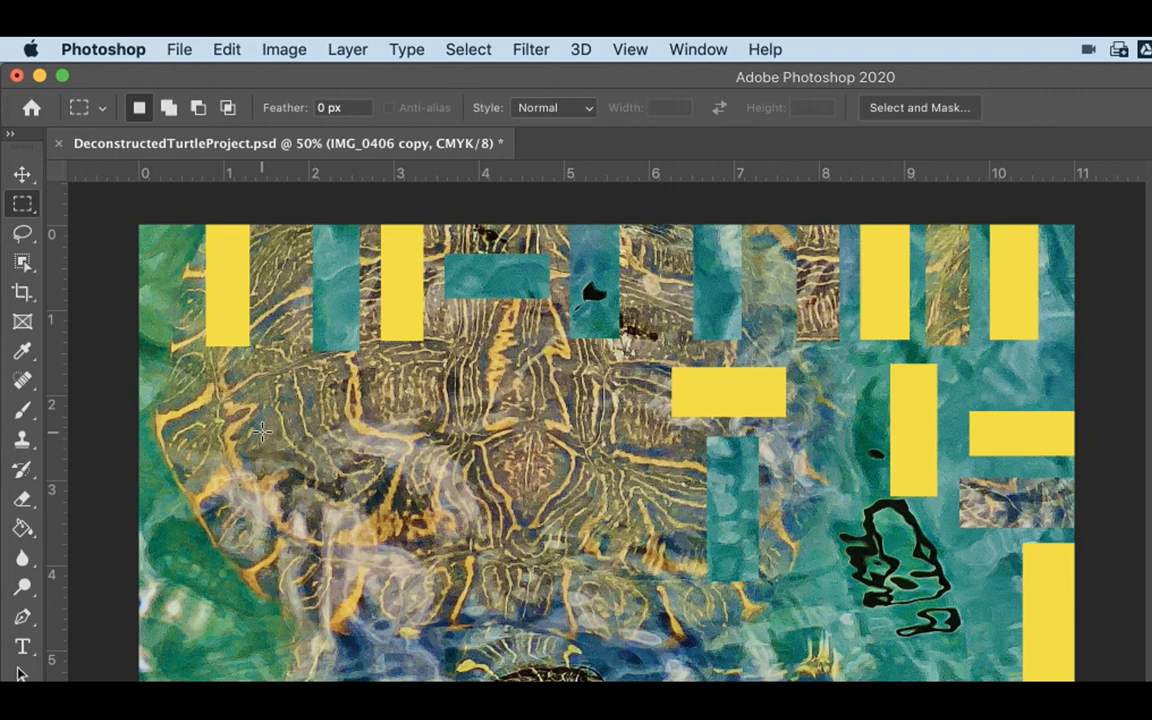
{"action": "left_click_drag", "start_coordinate": [881, 538], "coordinate": [1004, 586]}
{"action": "left_click", "coordinate": [22, 174]}
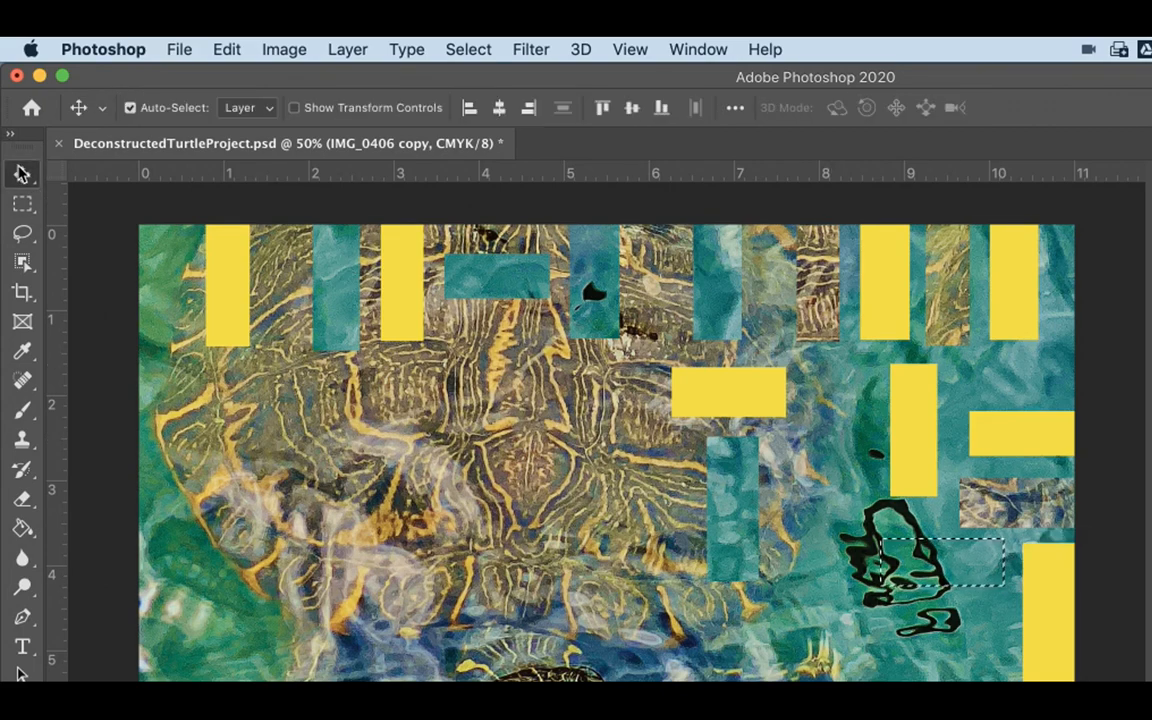
{"action": "left_click_drag", "start_coordinate": [900, 500], "coordinate": [850, 507]}
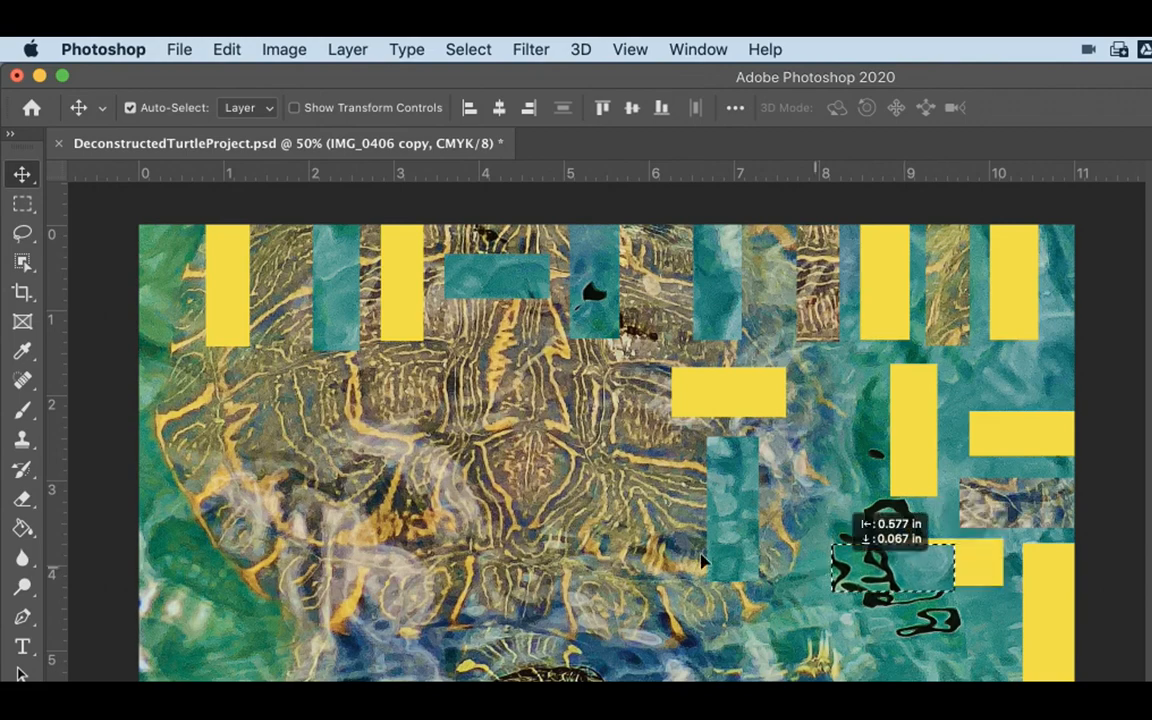
{"action": "left_click_drag", "start_coordinate": [702, 563], "coordinate": [258, 386]}
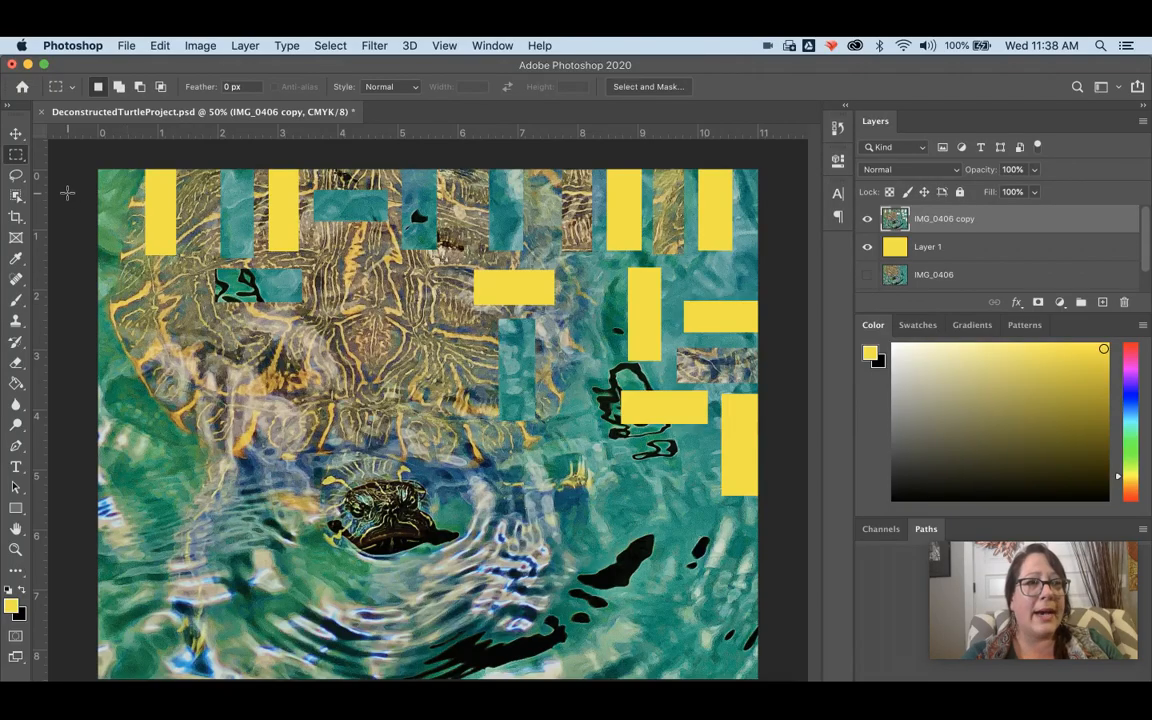
- Select a thin vertical water strip about 0.1 by 1.6 in at 8.4 in across and move it into the top-edge yellow gap near 3 in
{"action": "left_click", "coordinate": [15, 133]}
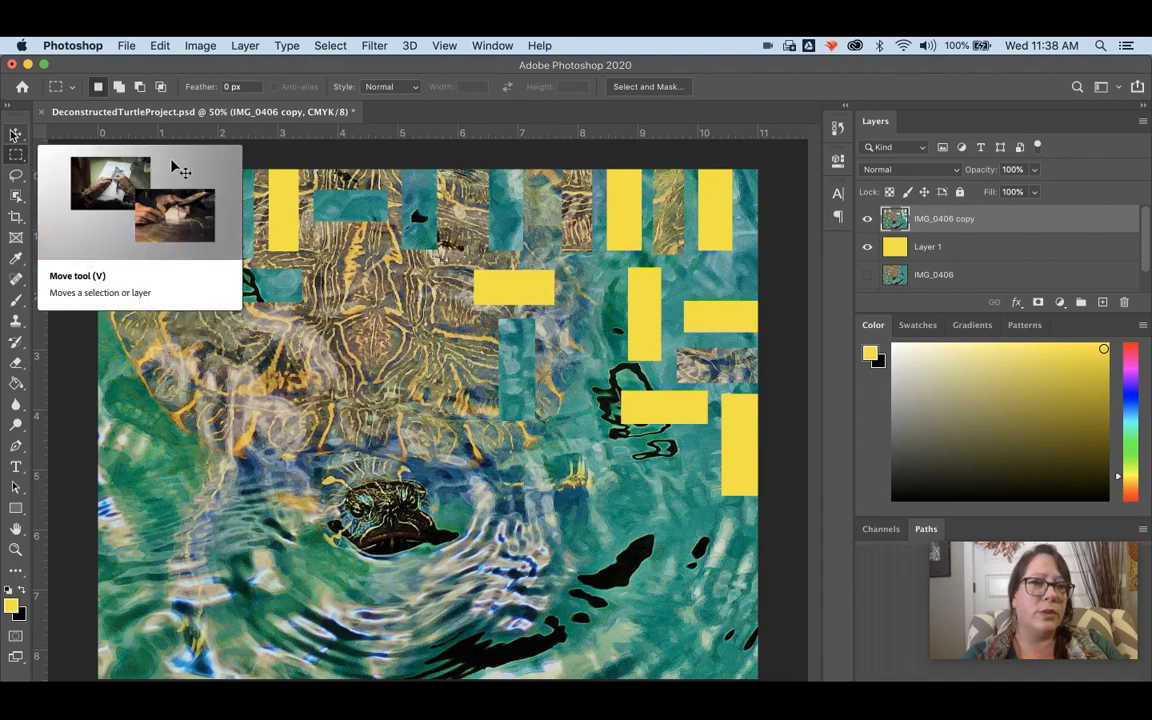
{"action": "left_click", "coordinate": [15, 135]}
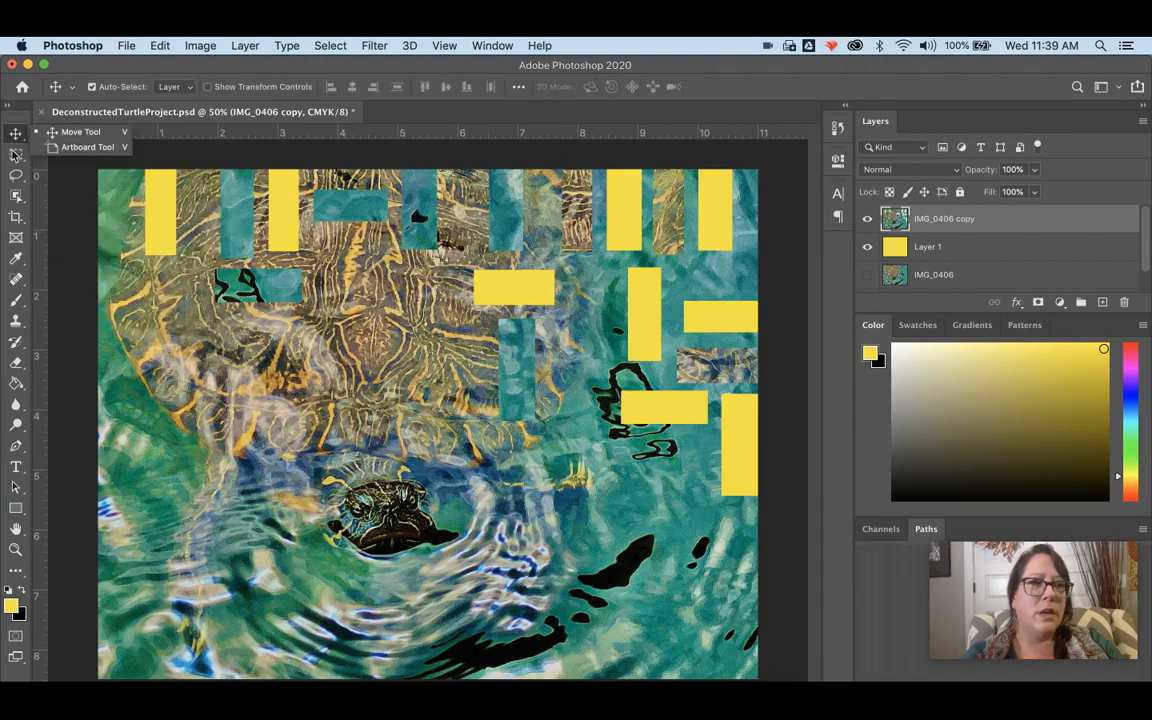
{"action": "left_click", "coordinate": [15, 155]}
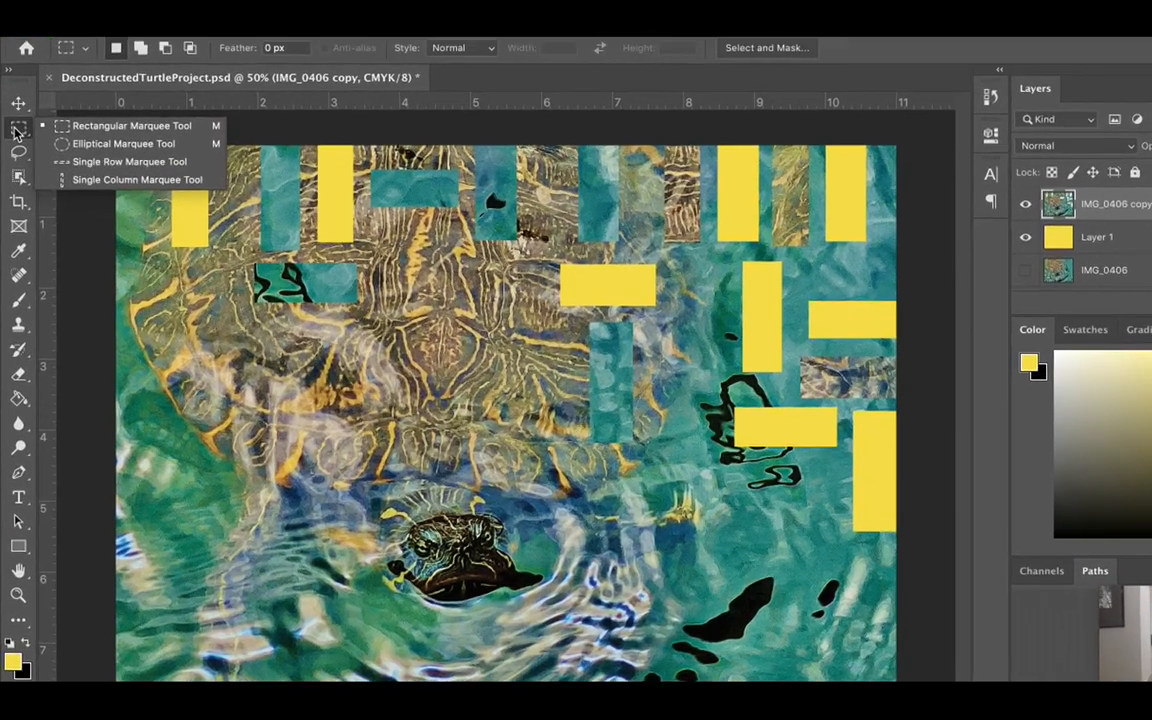
{"action": "left_click", "coordinate": [98, 126]}
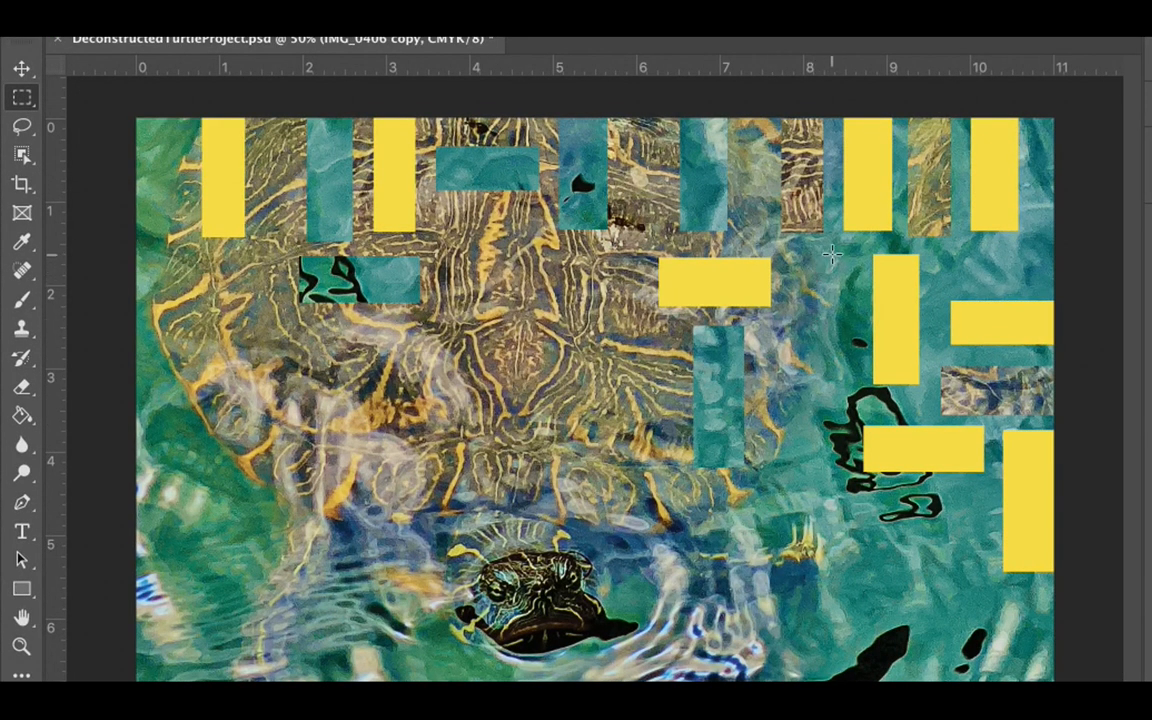
{"action": "left_click_drag", "start_coordinate": [849, 251], "coordinate": [841, 383]}
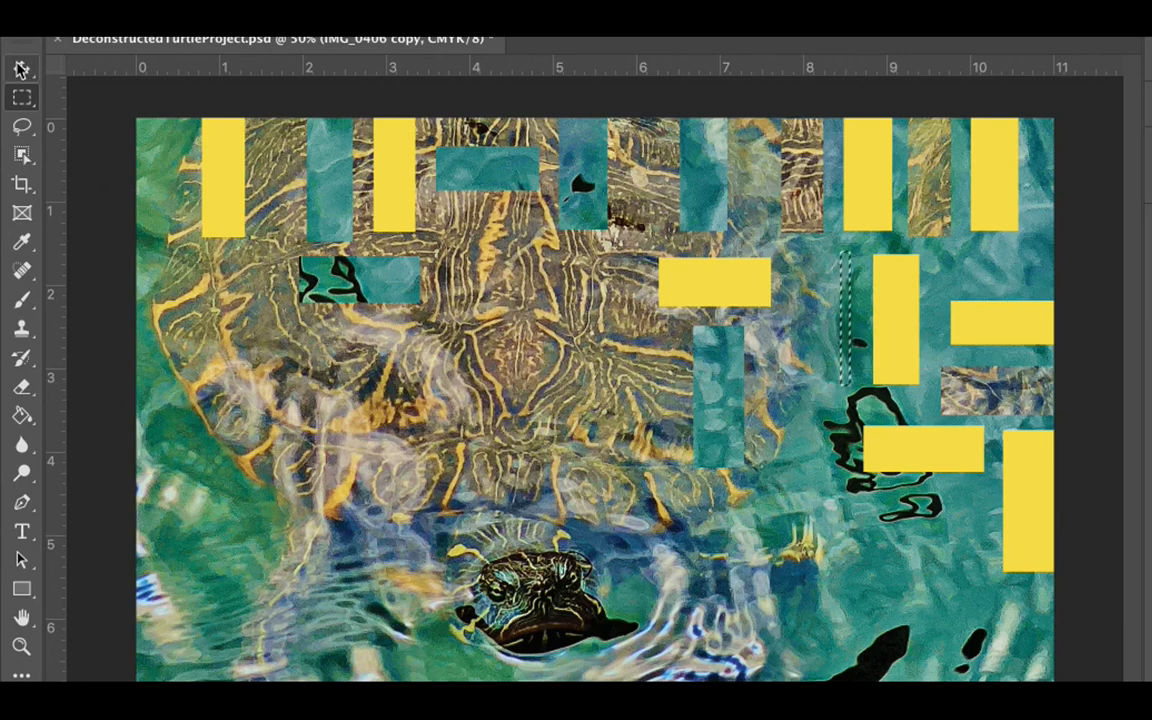
{"action": "key", "text": "v"}
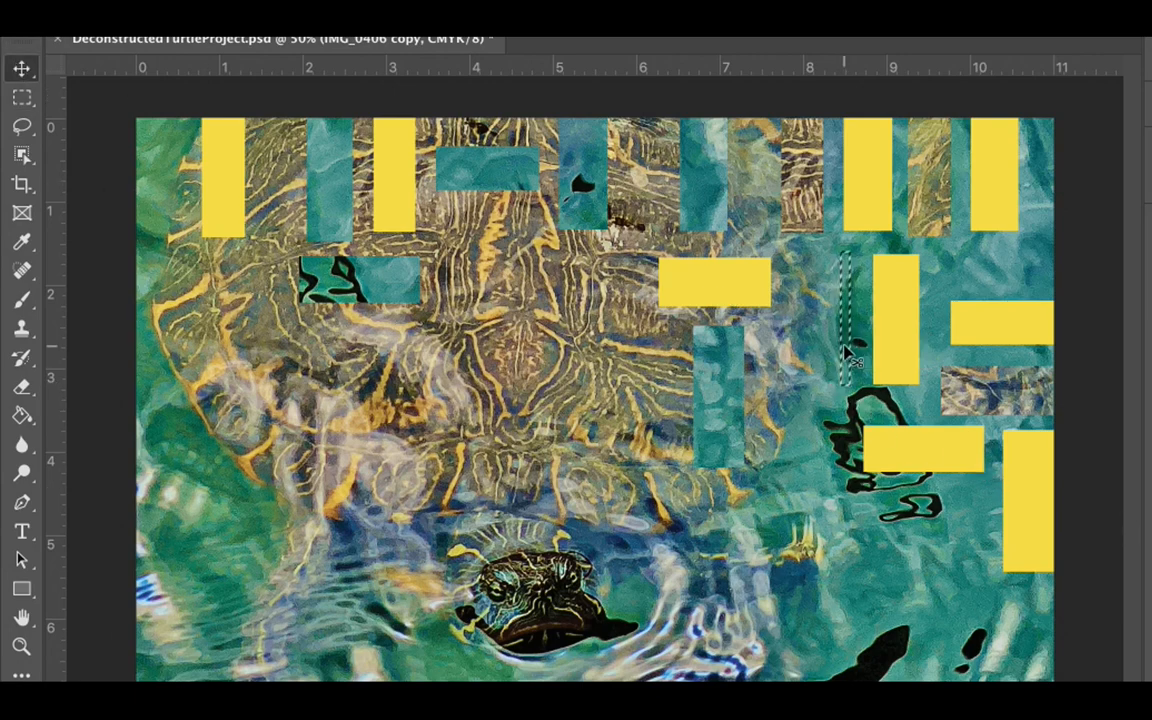
{"action": "left_click_drag", "start_coordinate": [849, 350], "coordinate": [402, 200]}
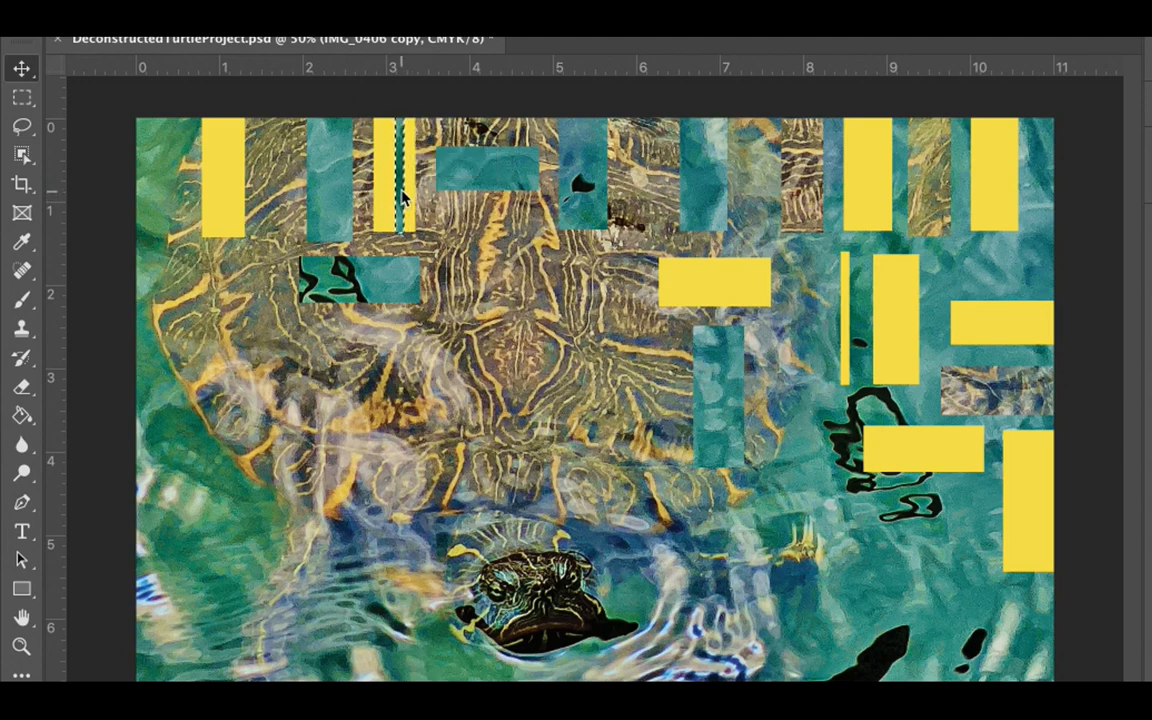
- Select a thin shell strip about 0.1 by 1.4 in at the top edge's 1.8 in mark and move it into the yellow gap near 10.3 in
{"action": "left_click", "coordinate": [22, 97]}
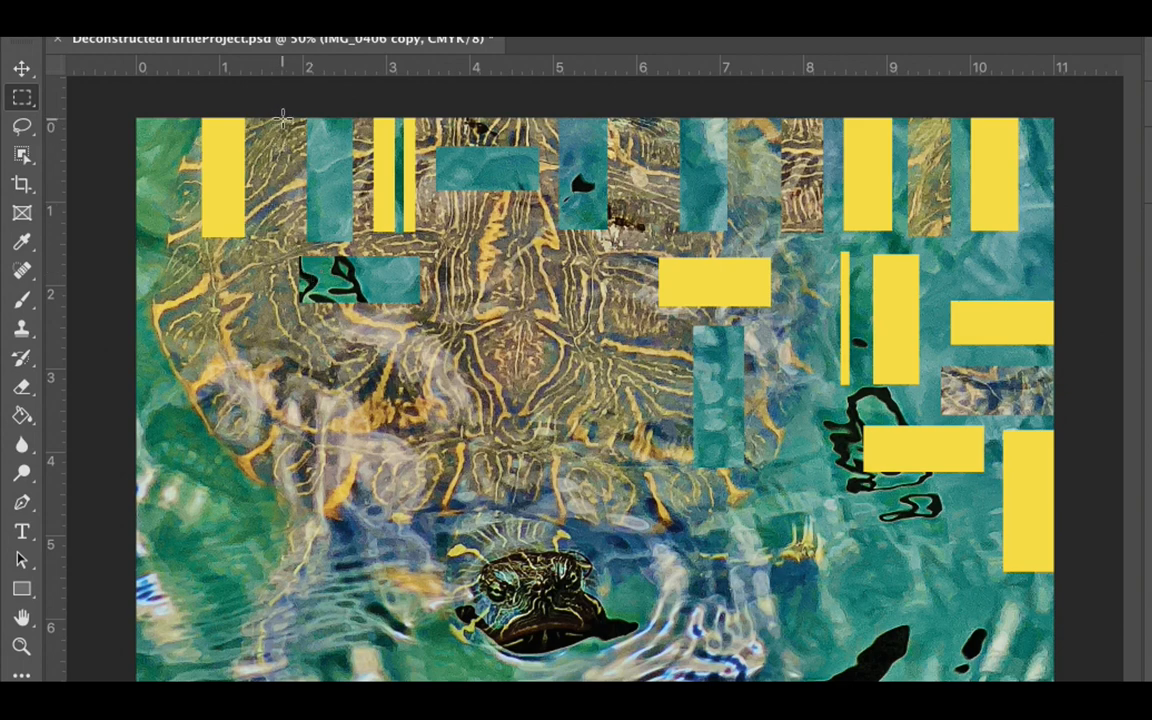
{"action": "left_click_drag", "start_coordinate": [284, 117], "coordinate": [292, 236]}
{"action": "left_click", "coordinate": [22, 68]}
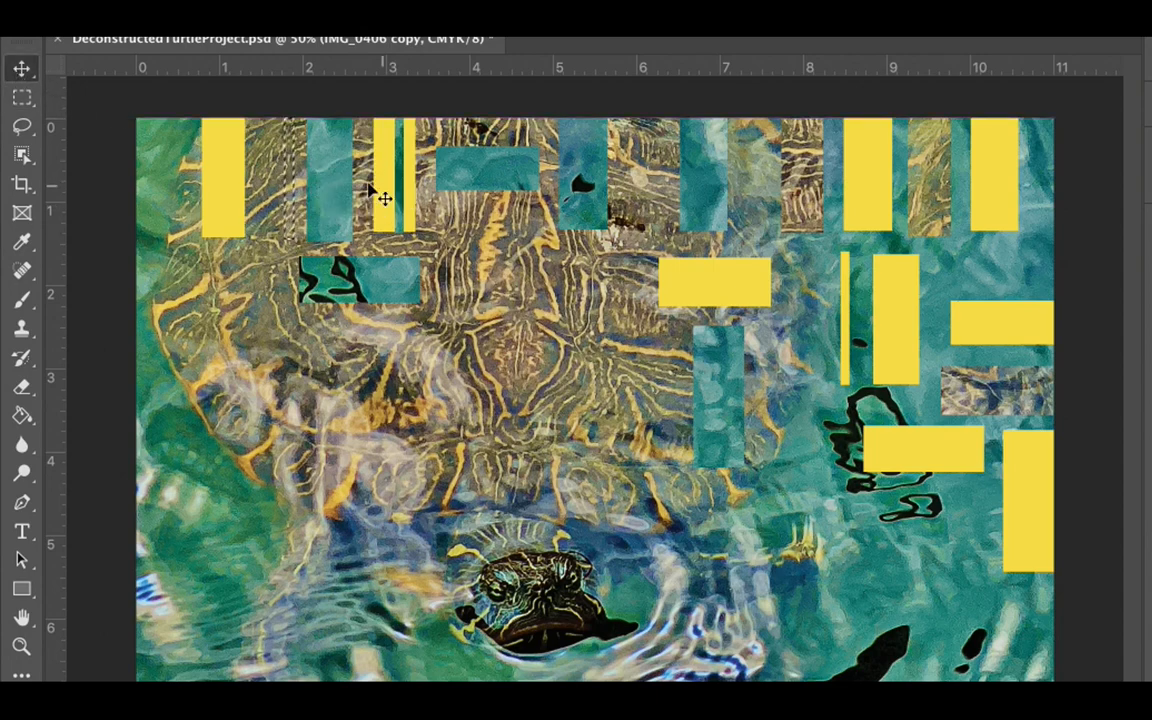
{"action": "left_click_drag", "start_coordinate": [291, 198], "coordinate": [1004, 192]}
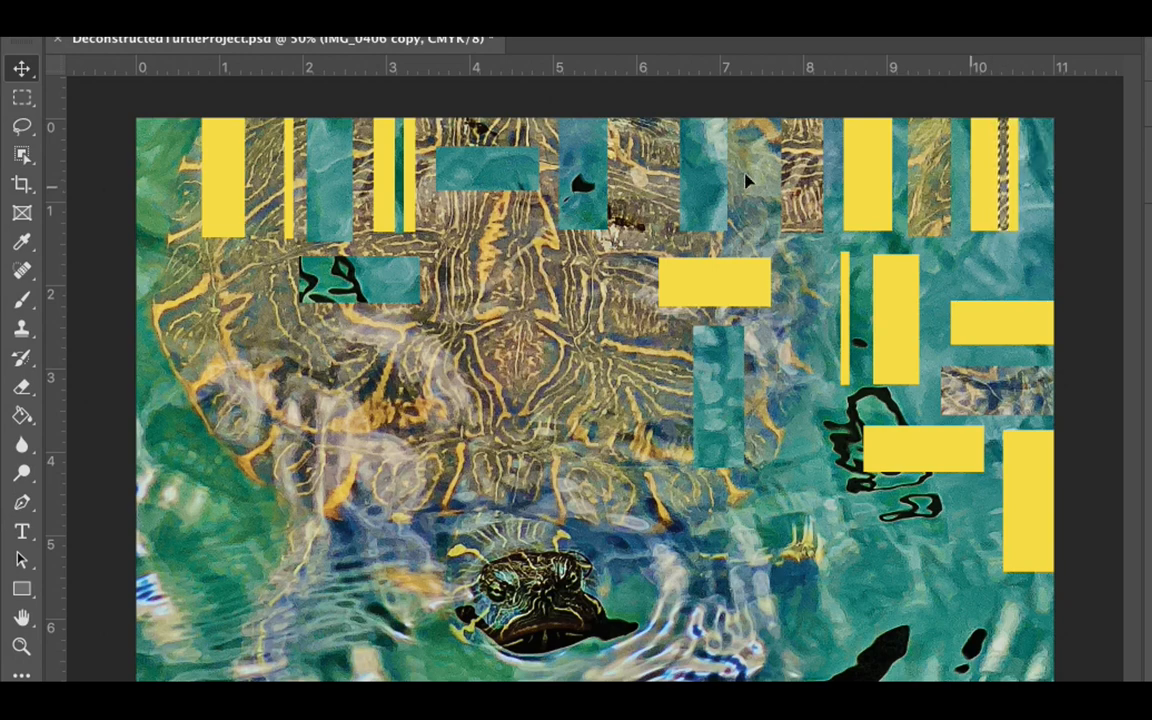
- Select a thin shell strip about 0.1 by 1.4 in at the top edge's 6.3 in mark and move it to about 10.7 in across, 1.5 in down
{"action": "left_click", "coordinate": [22, 97]}
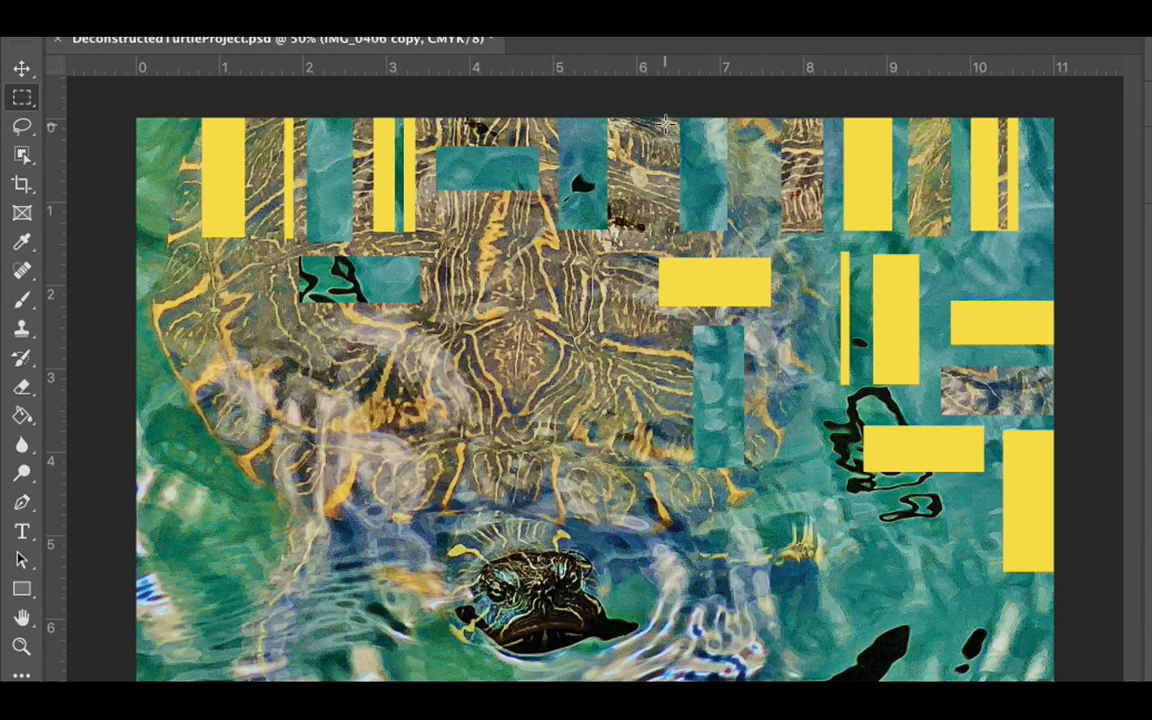
{"action": "left_click_drag", "start_coordinate": [659, 119], "coordinate": [670, 231]}
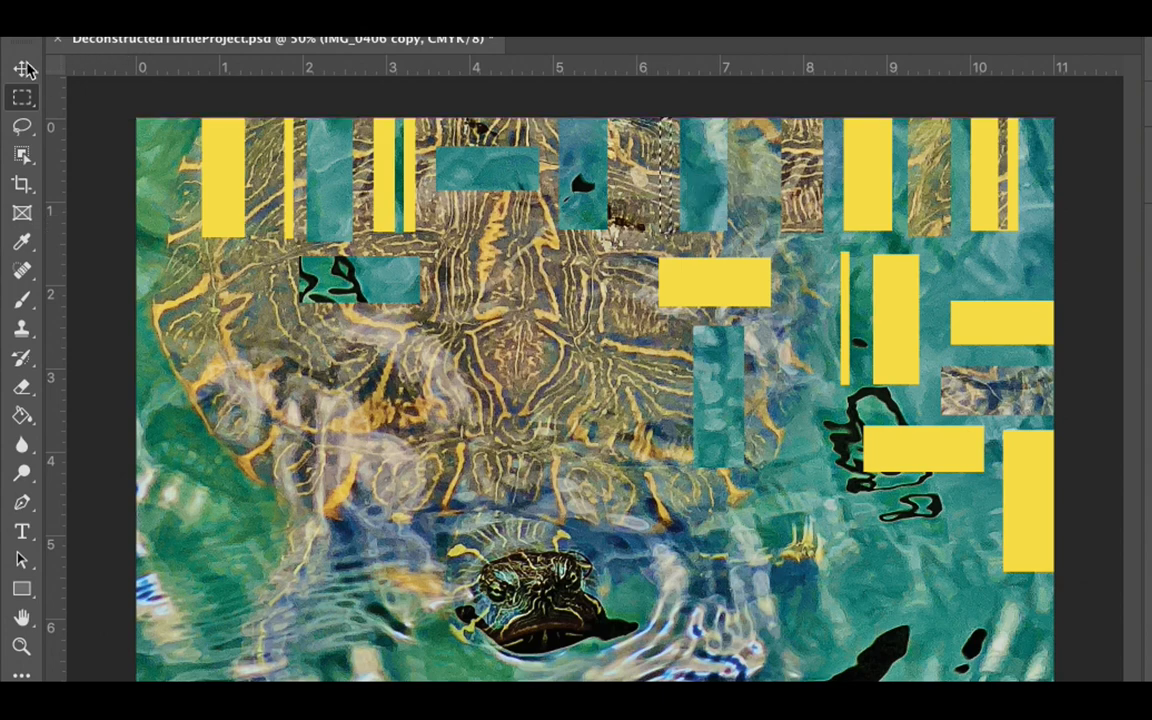
{"action": "key", "text": "v"}
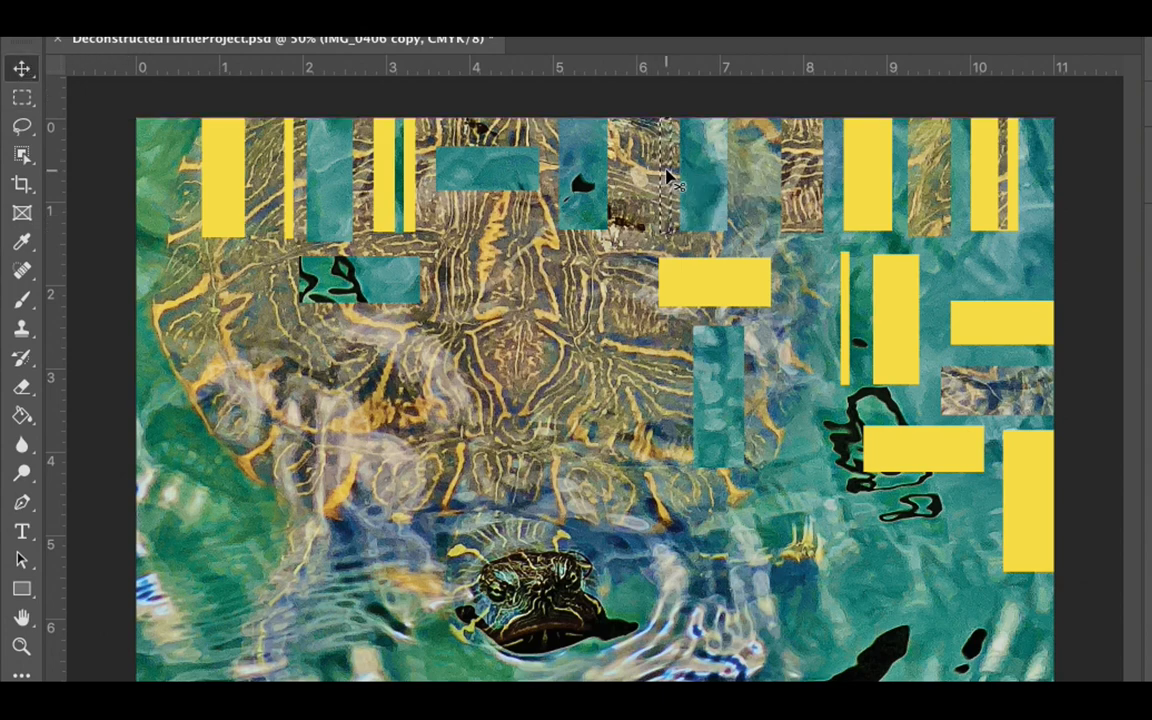
{"action": "left_click_drag", "start_coordinate": [668, 178], "coordinate": [1035, 298]}
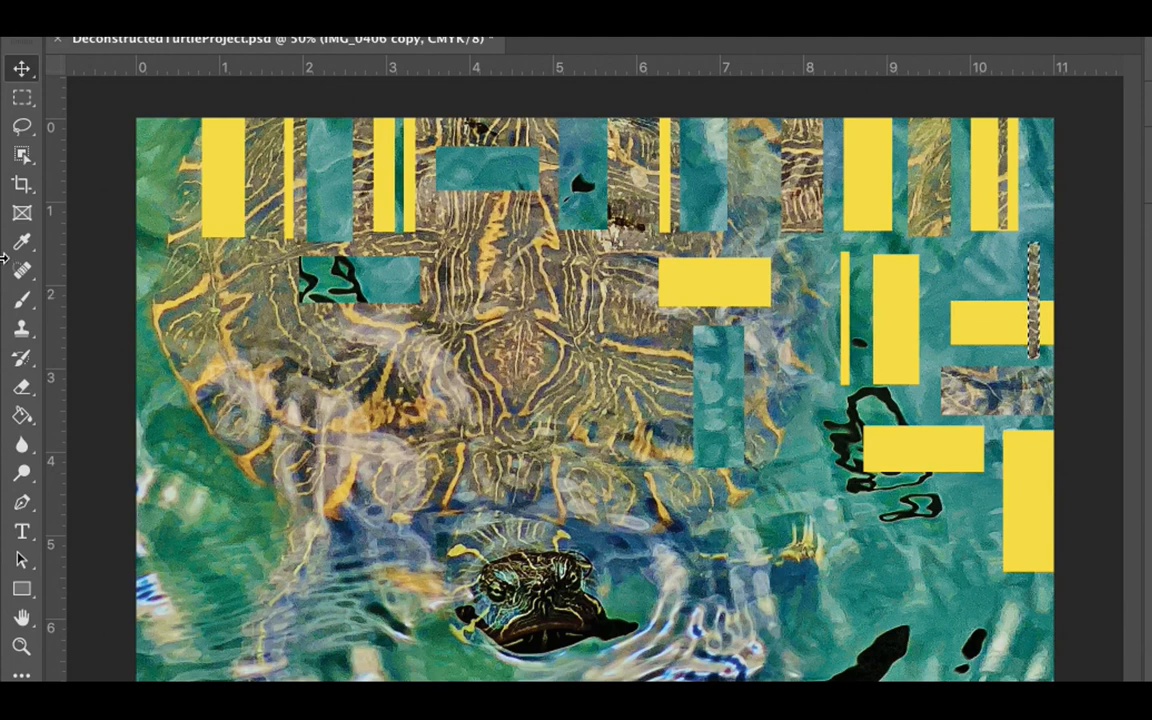
- Select a vertical ripple strip about 0.6 by 1.9 in at 6.7 in across, 5.5 in down, and move it to the top edge near 0.1 in
{"action": "left_click", "coordinate": [22, 97]}
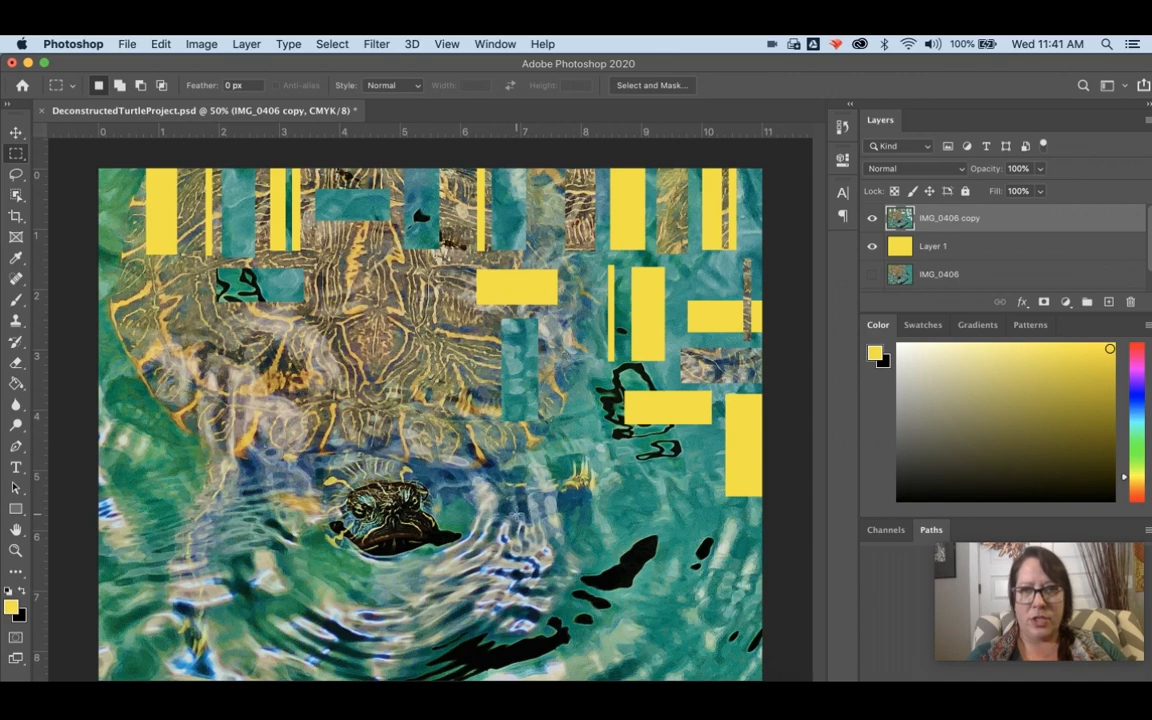
{"action": "left_click_drag", "start_coordinate": [540, 497], "coordinate": [502, 613]}
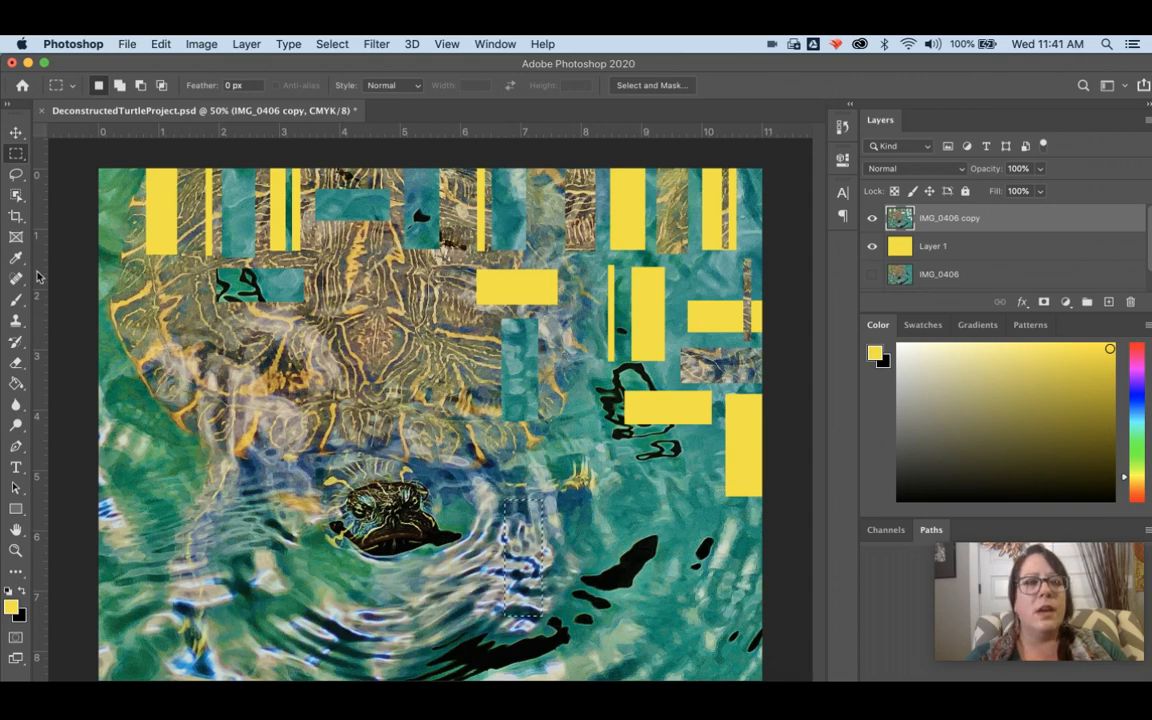
{"action": "key", "text": "v"}
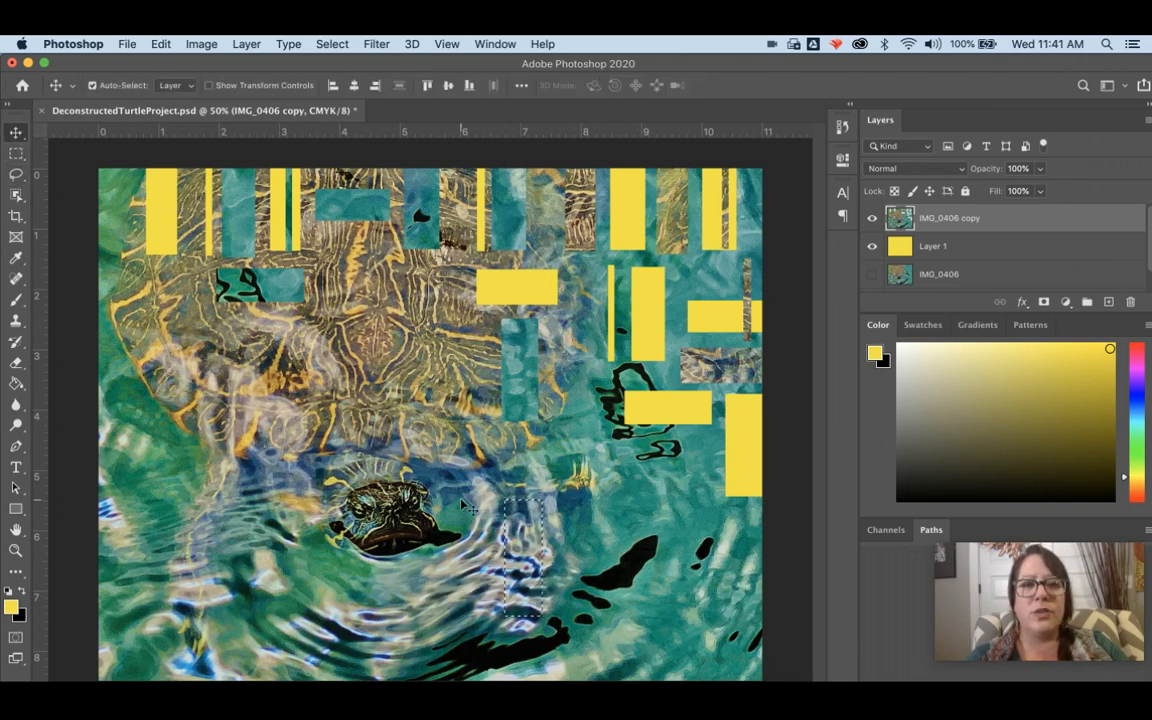
{"action": "left_click_drag", "start_coordinate": [513, 550], "coordinate": [118, 195]}
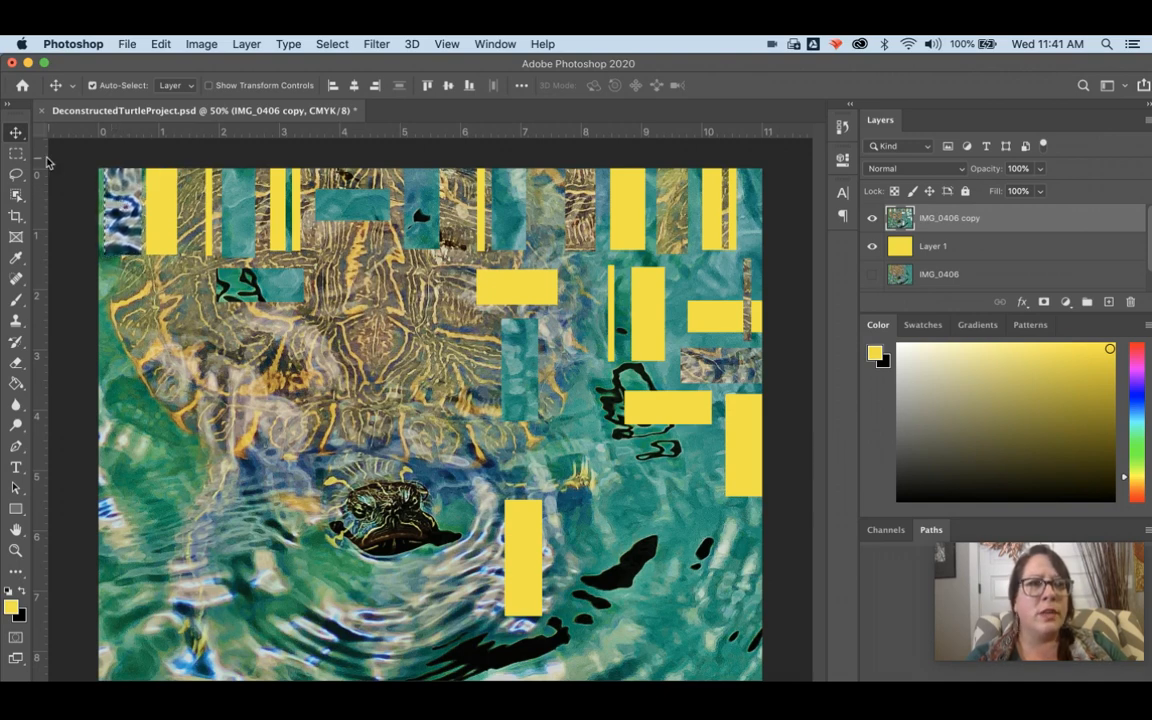
- Select a thin horizontal shell strip about 1.2 by 0.1 in at 3.6 in across, 1 in down, and move it to about 9.5 in across, 4 in down
{"action": "left_click", "coordinate": [16, 154]}
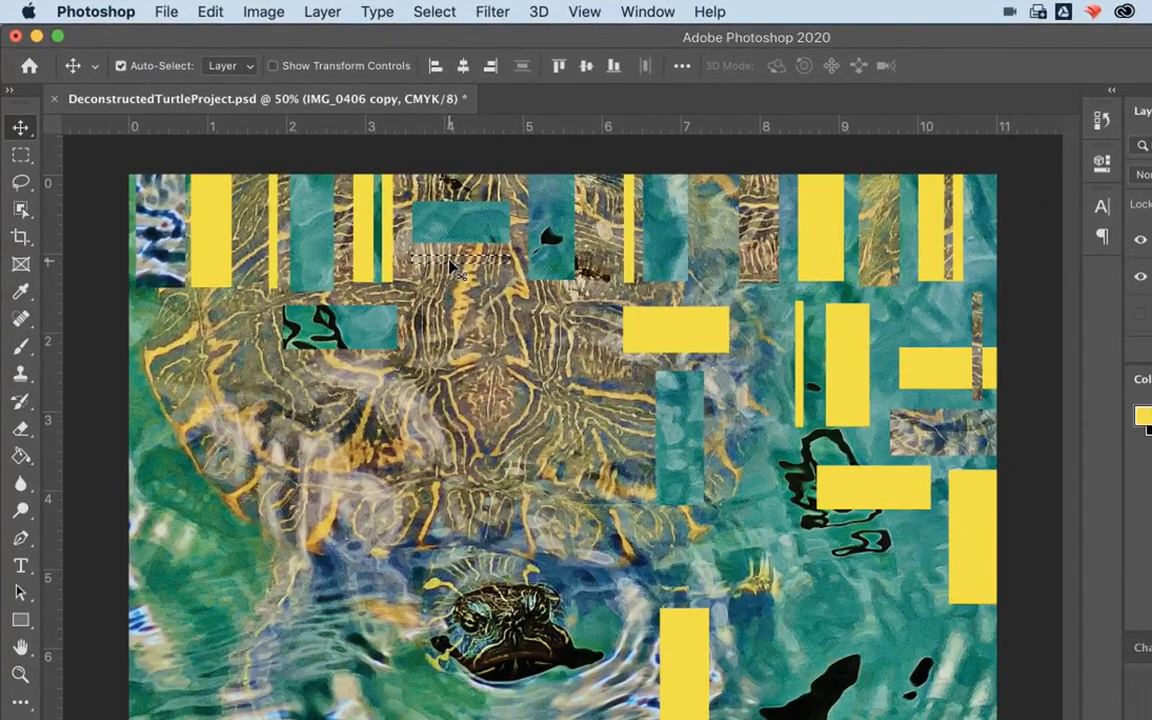
{"action": "left_click_drag", "start_coordinate": [452, 268], "coordinate": [916, 496]}
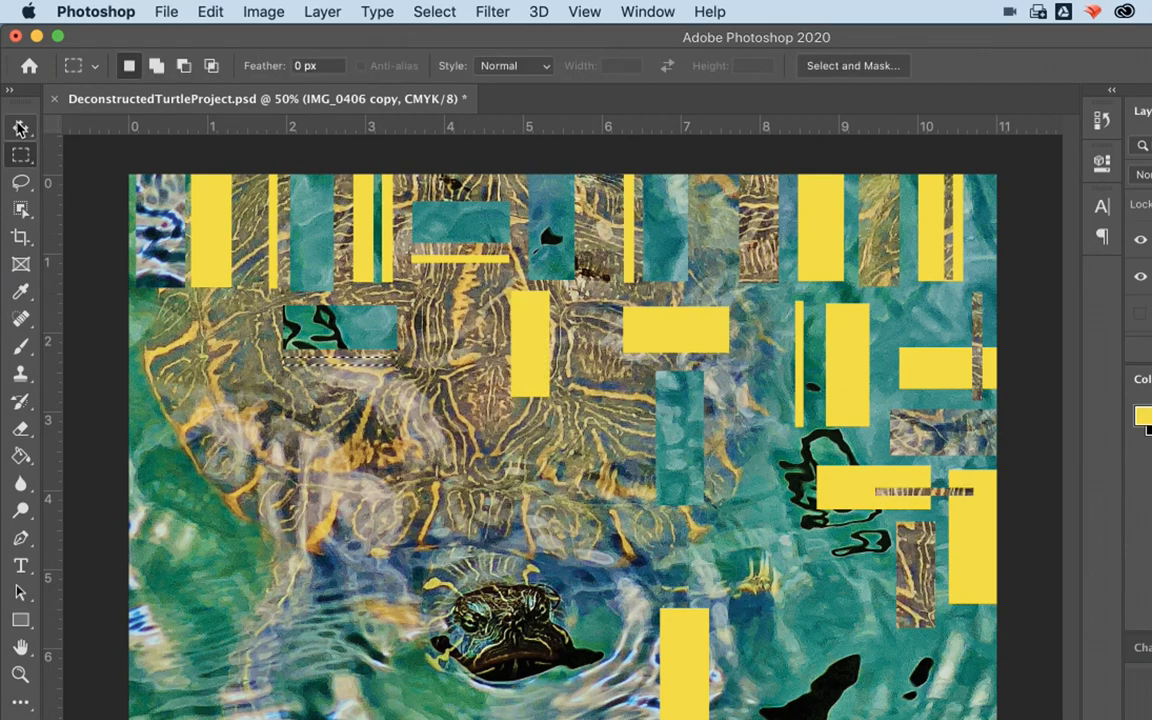
- Move the selected thin strip, about 1.4 by 0.1 in below the relocated black-ripple piece, into the yellow gap at 6.3 in across, 2 in down
{"action": "left_click", "coordinate": [20, 127]}
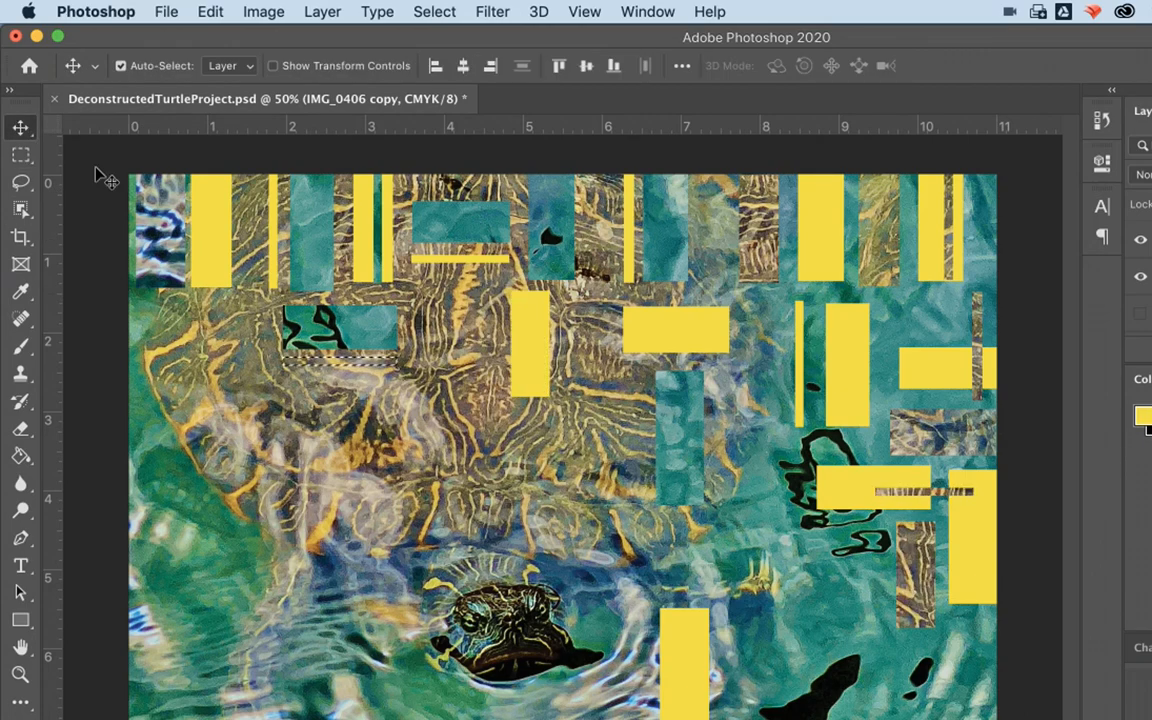
{"action": "left_click_drag", "start_coordinate": [351, 371], "coordinate": [672, 342]}
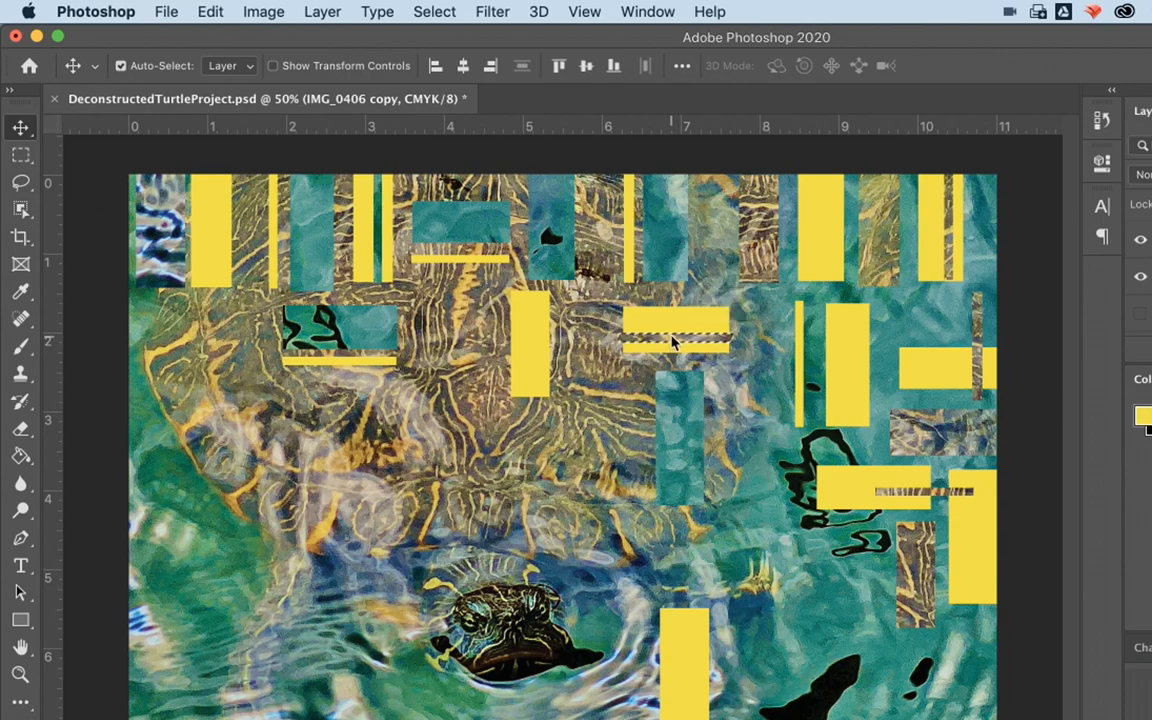
{"action": "left_click", "coordinate": [21, 157]}
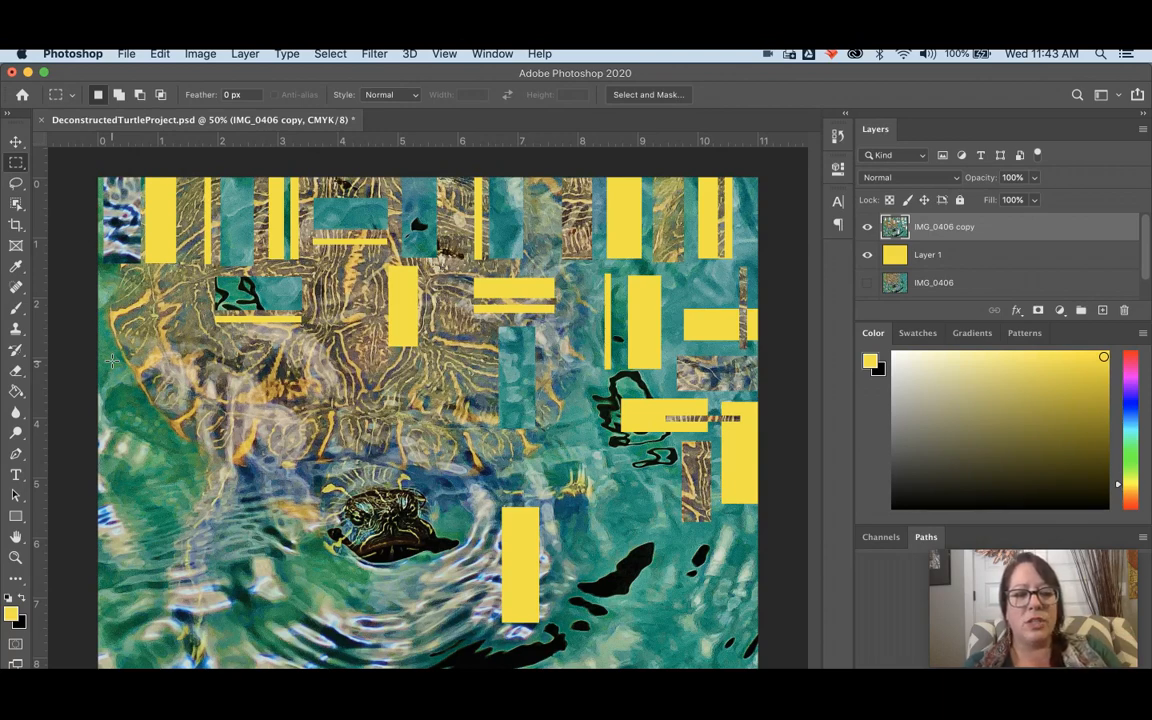
- Save the deconstructed turtle document
{"action": "key", "text": "super+s"}
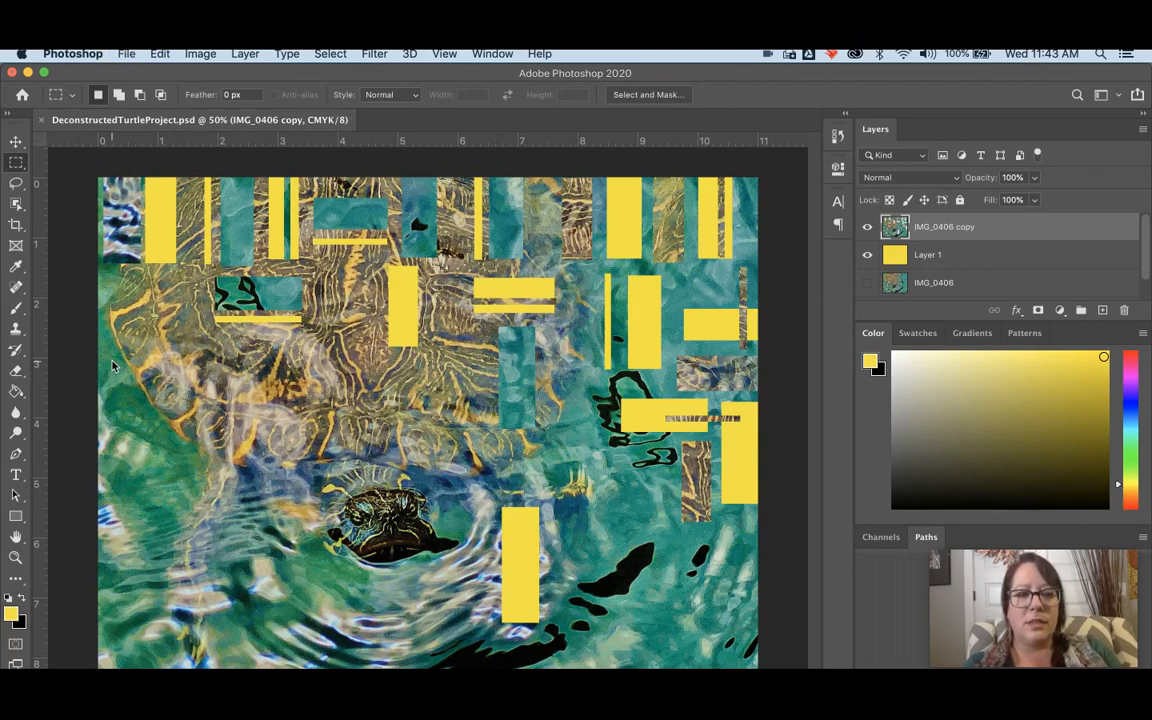
{"action": "left_click", "coordinate": [126, 54]}
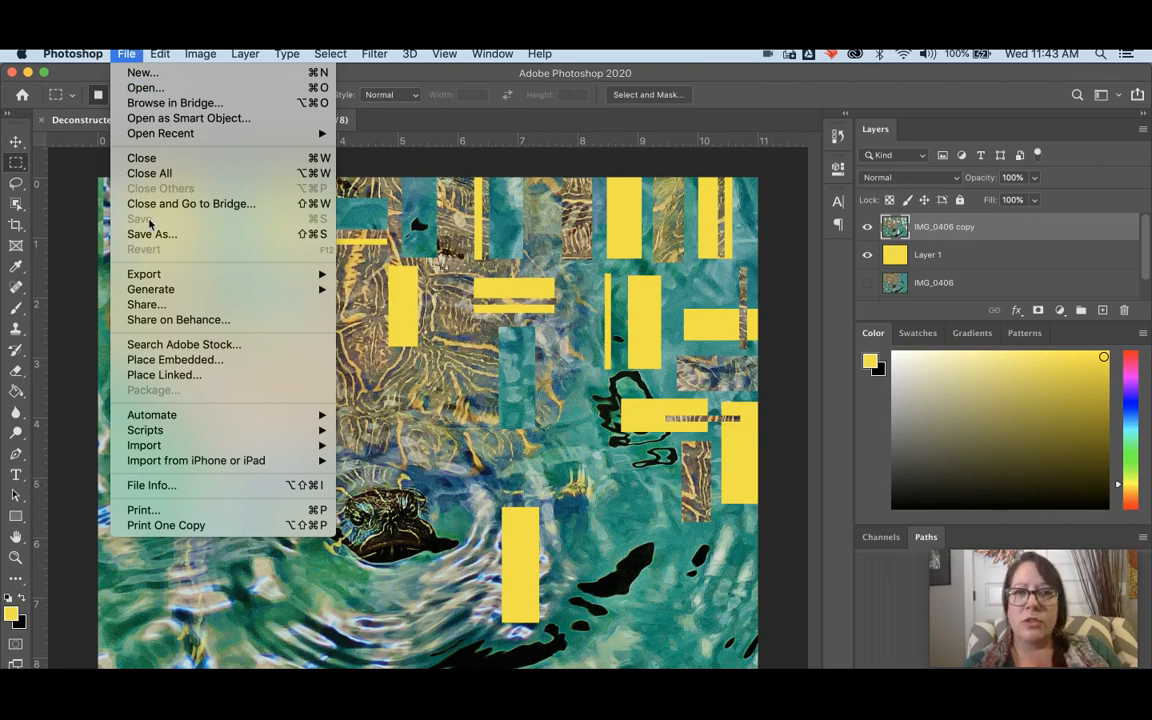
{"action": "left_click", "coordinate": [750, 66]}
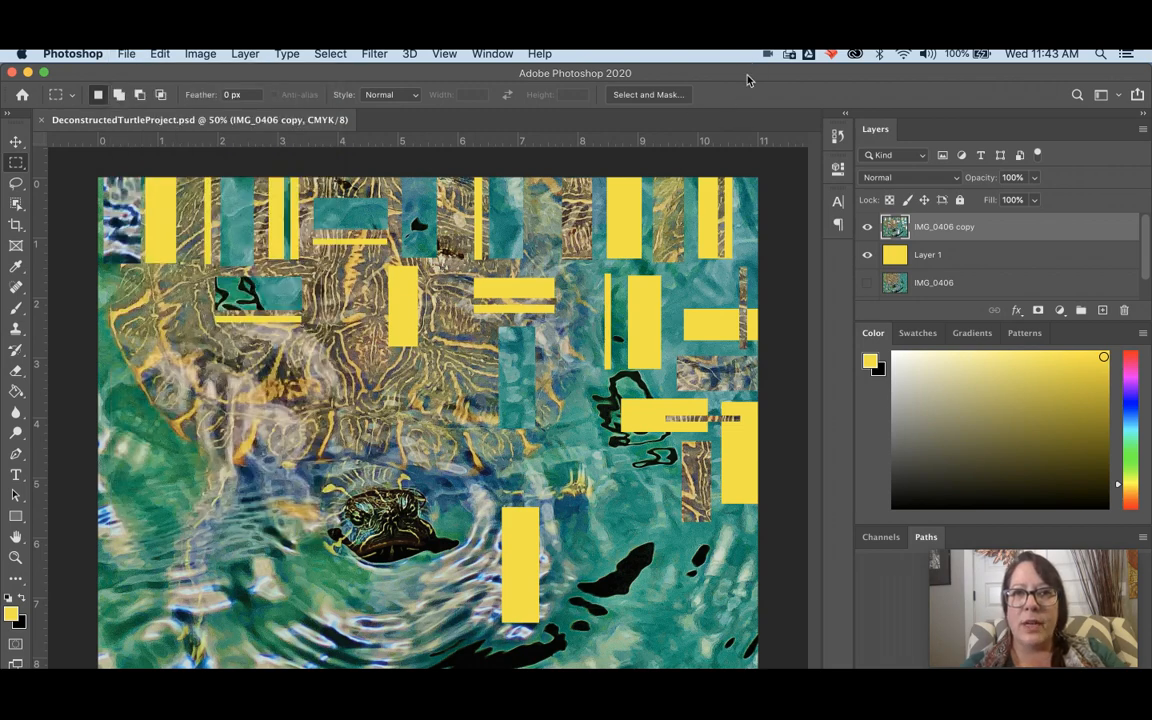